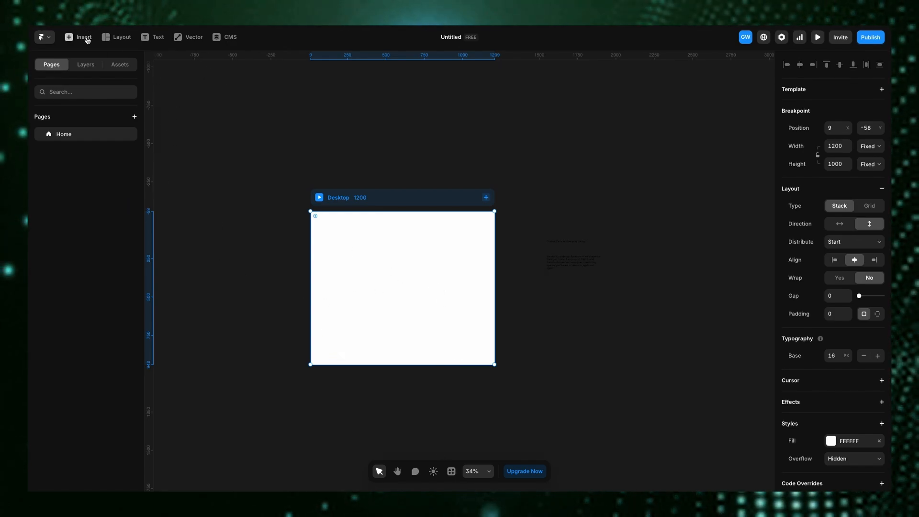
- Draw a new frame across the desktop breakpoint
click(118, 37)
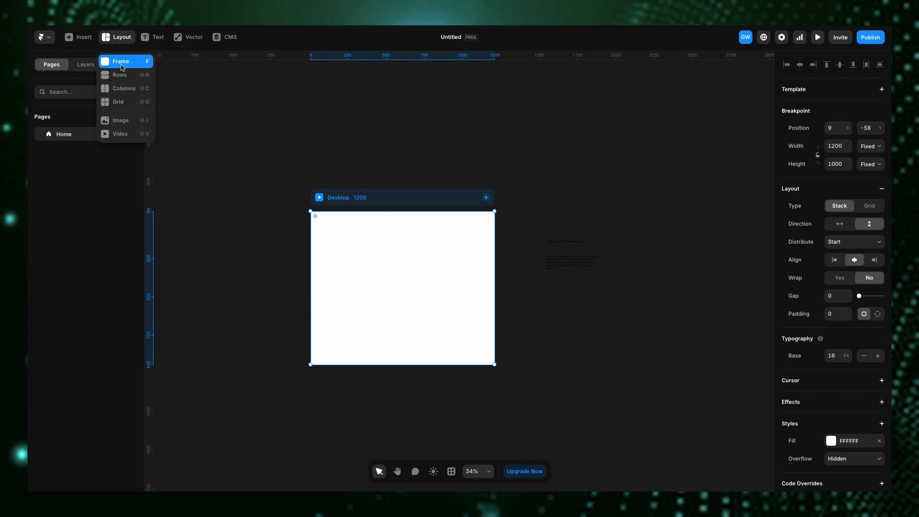
click(121, 67)
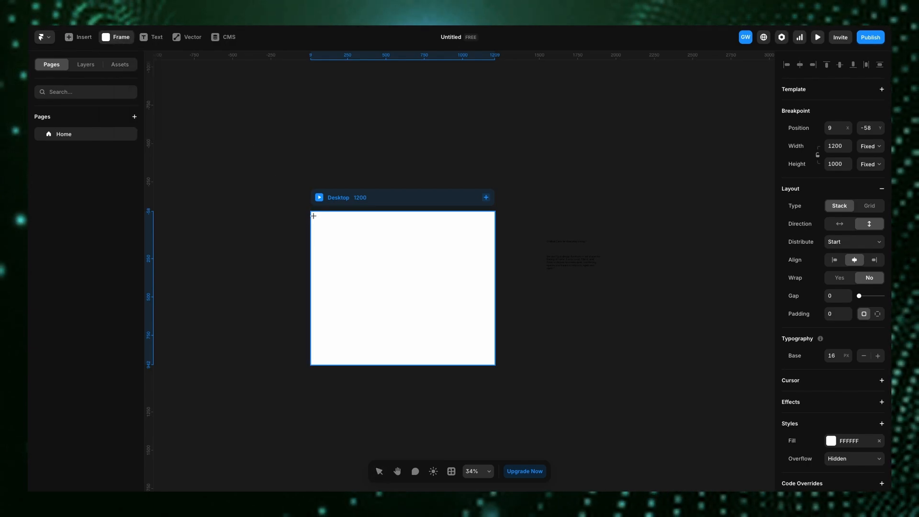
drag(314, 216, 495, 359)
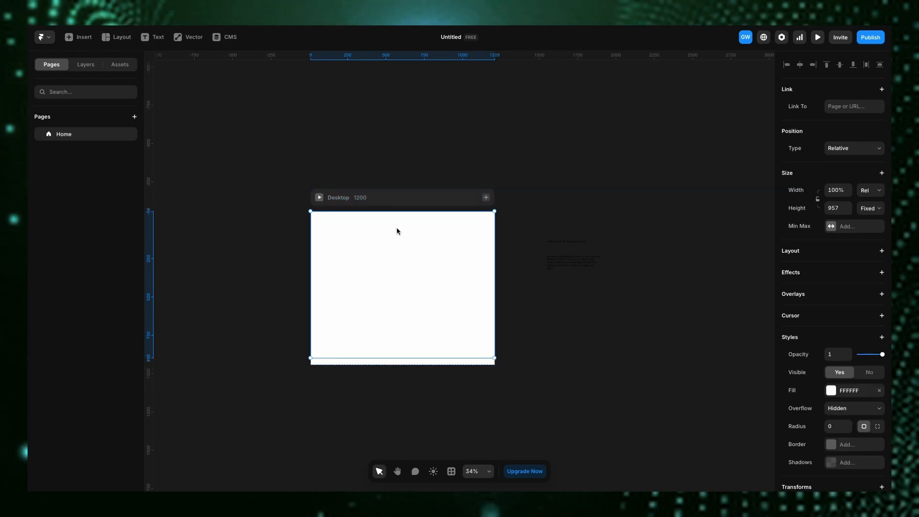
- Switch the frame's fill to an image and open the Unsplash plugin
click(880, 391)
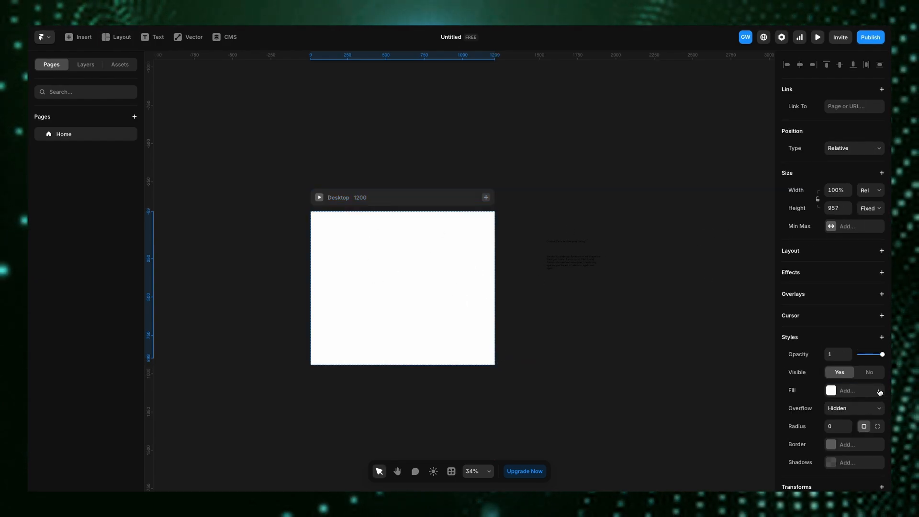
click(837, 394)
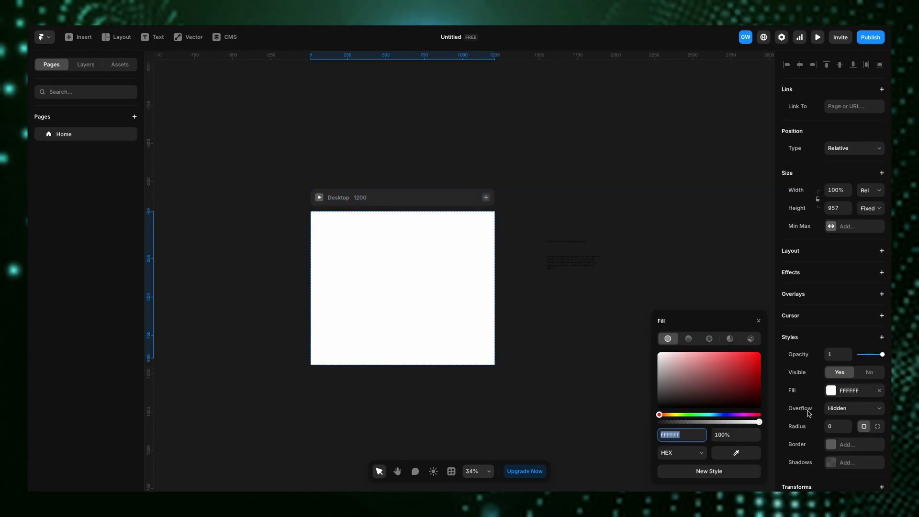
click(755, 339)
click(733, 468)
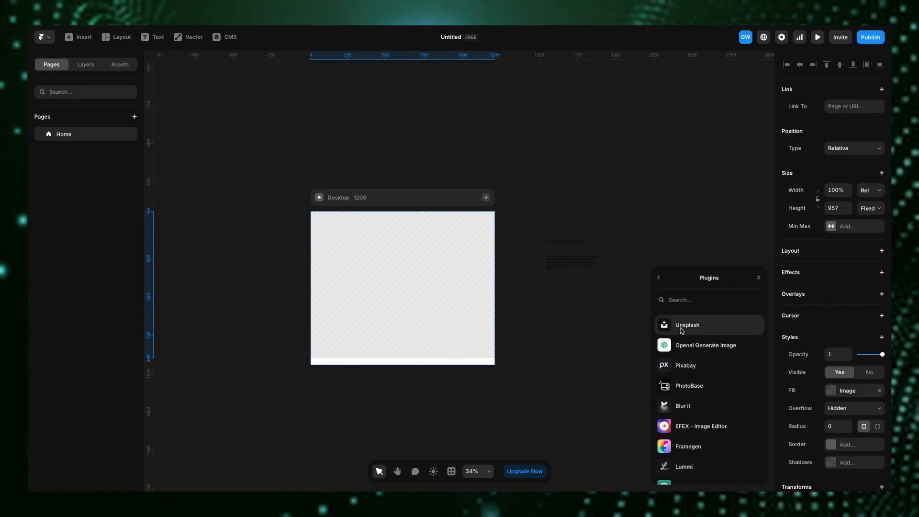
click(682, 329)
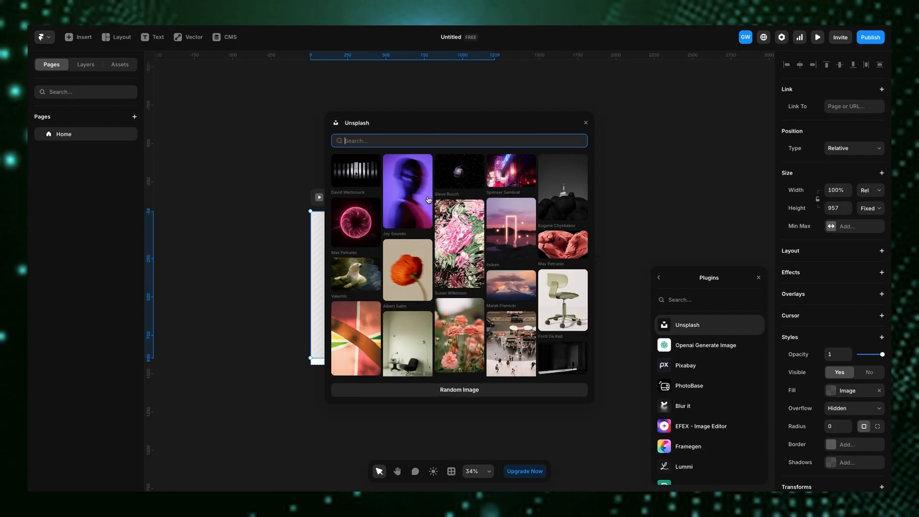
- Search Unsplash for furniture and apply the living room photo as the frame's image fill
text(furnit)
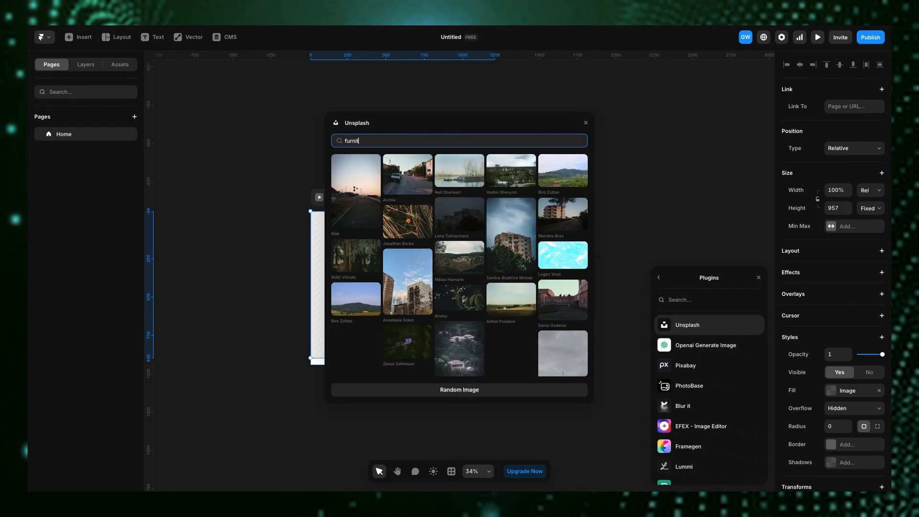
text(ure)
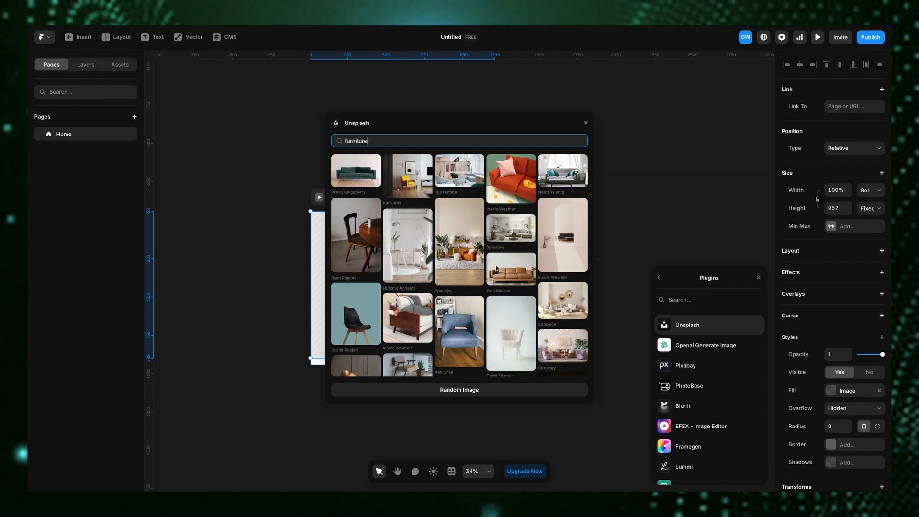
scroll(486, 271, down, 15)
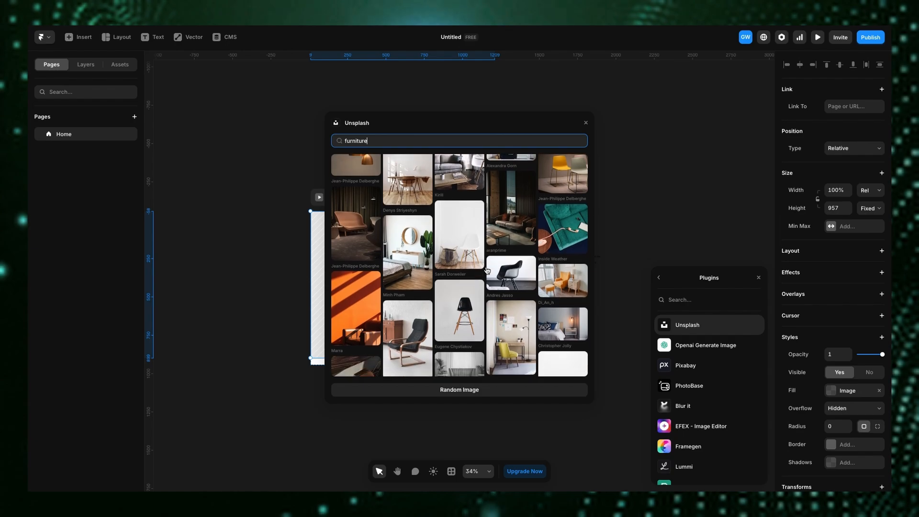
scroll(486, 271, down, 2)
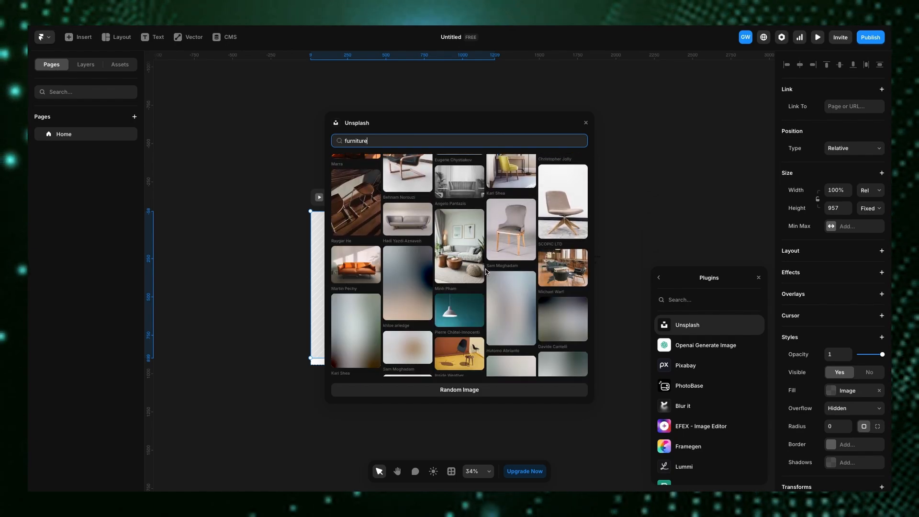
scroll(487, 272, down, 1)
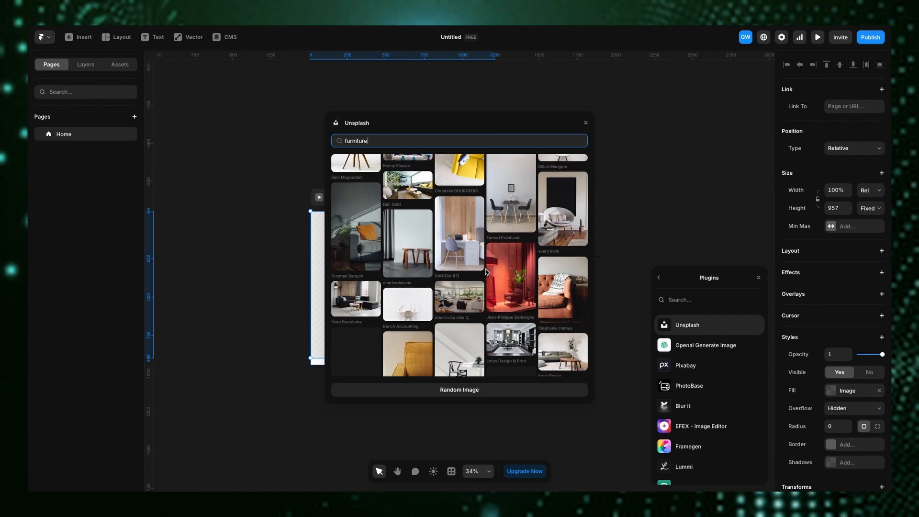
scroll(487, 271, down, 5)
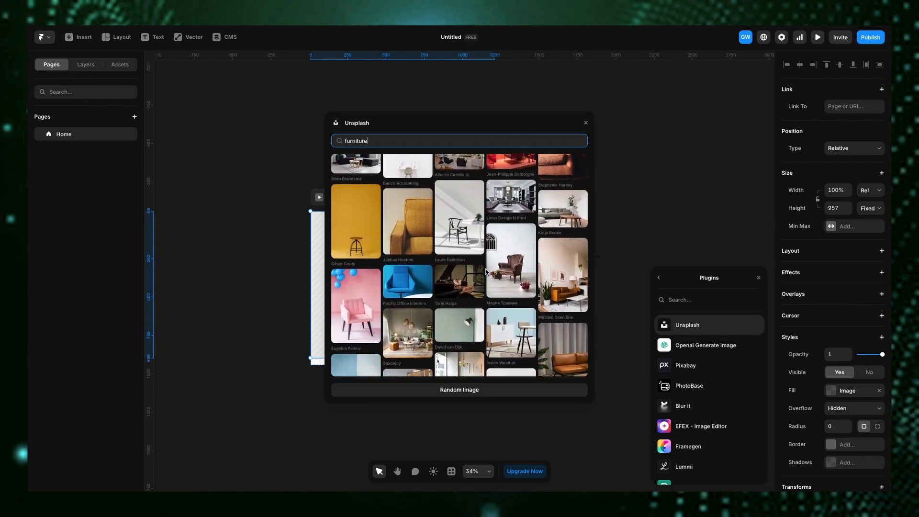
scroll(487, 271, down, 4)
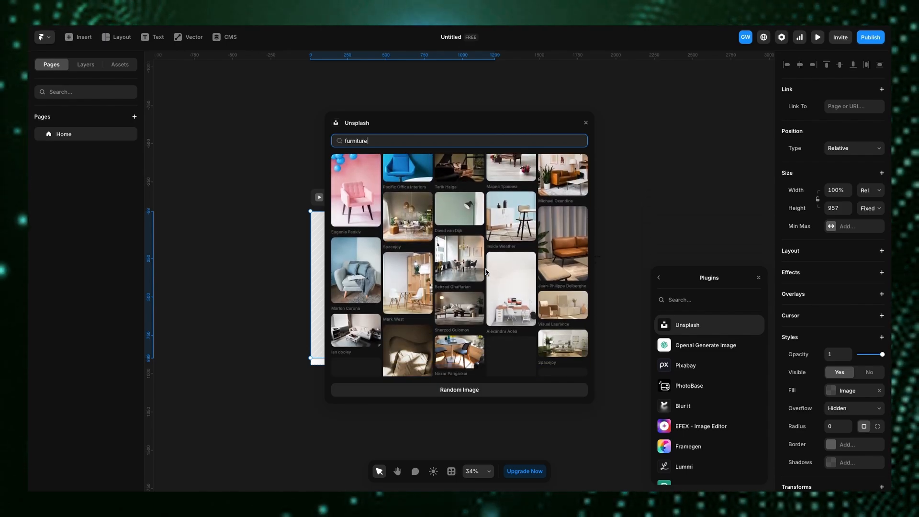
scroll(487, 272, down, 6)
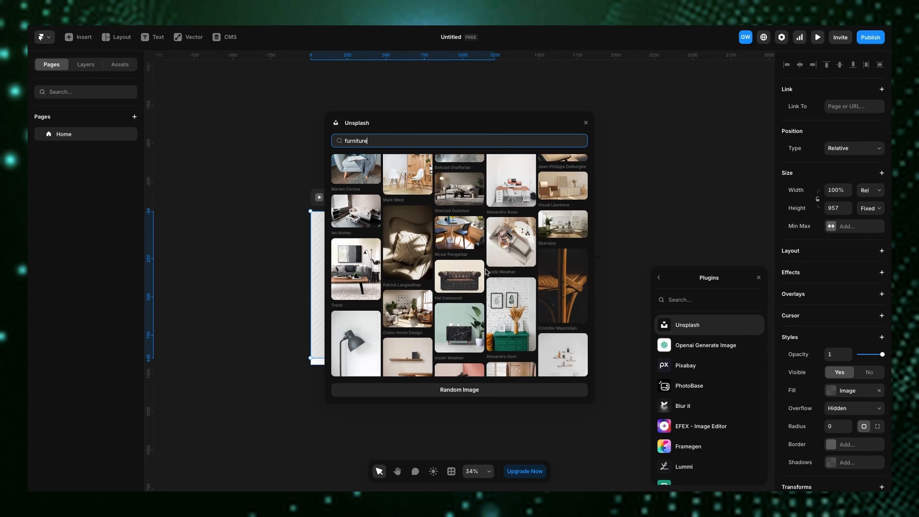
scroll(487, 271, down, 8)
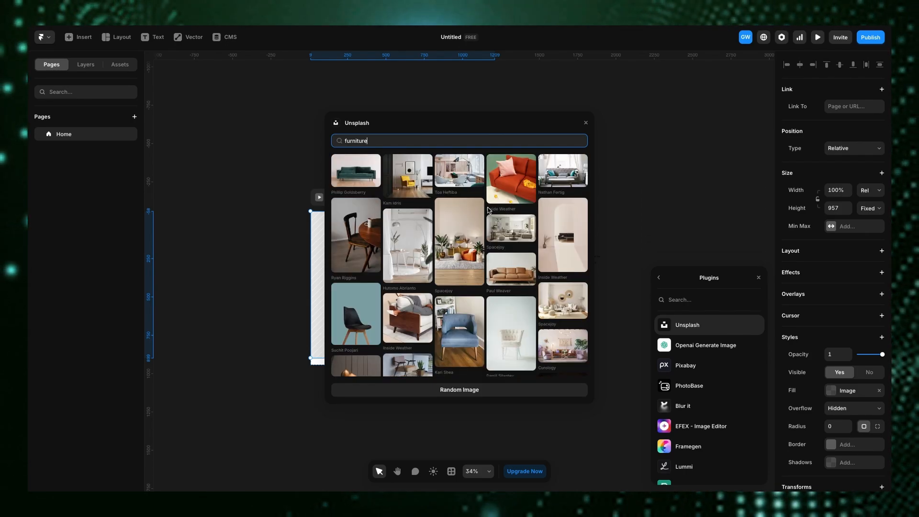
click(512, 232)
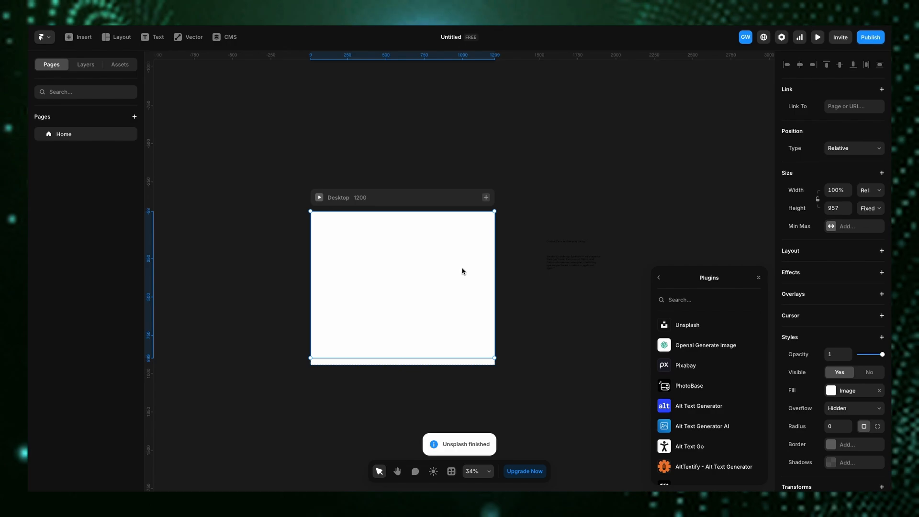
- Resize the frame's height to about 792
click(758, 278)
drag(360, 358, 383, 331)
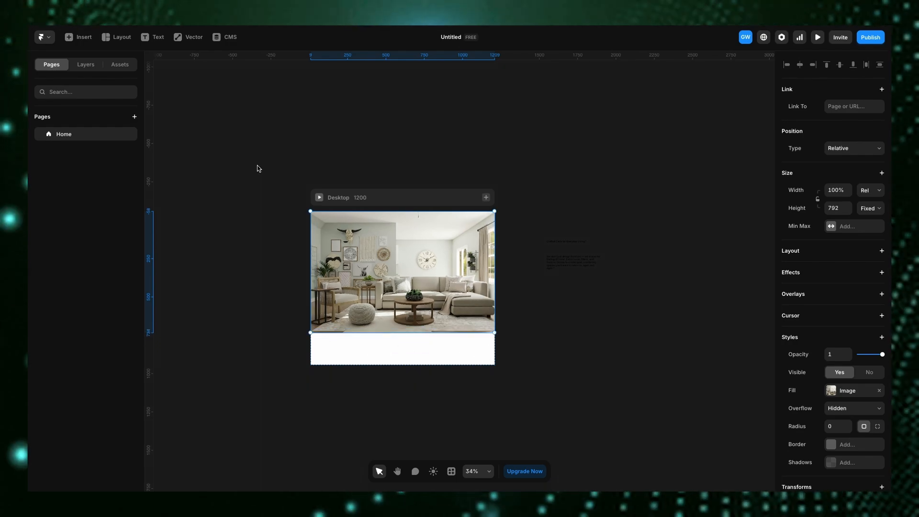
- Draw a rectangle covering the whole image frame, about 1200 by 792
click(189, 38)
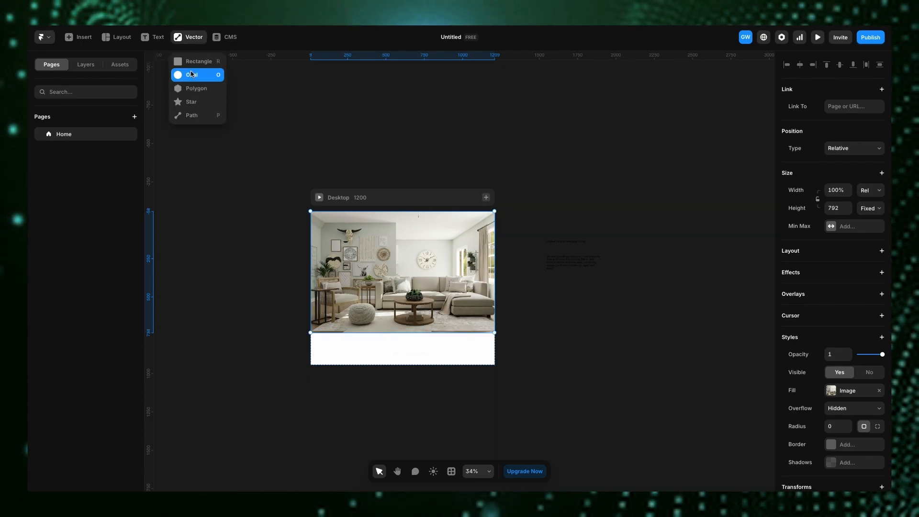
click(192, 75)
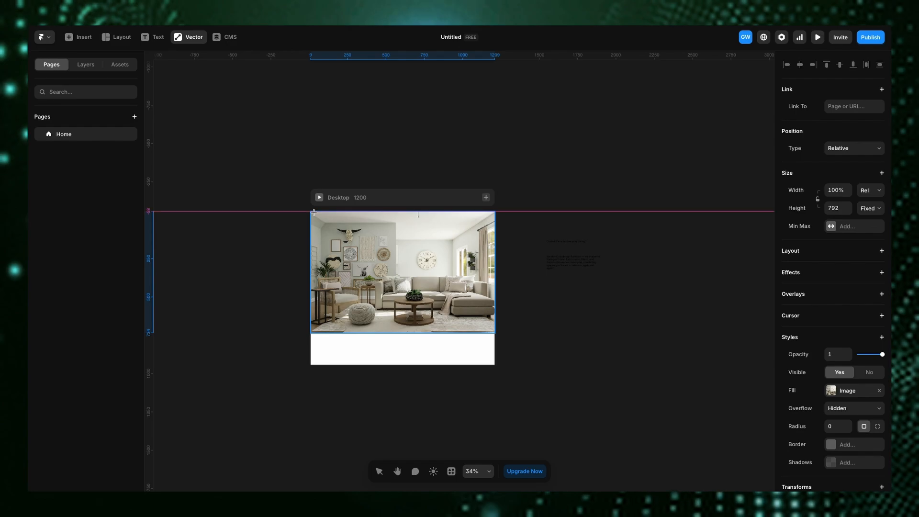
drag(311, 212, 494, 333)
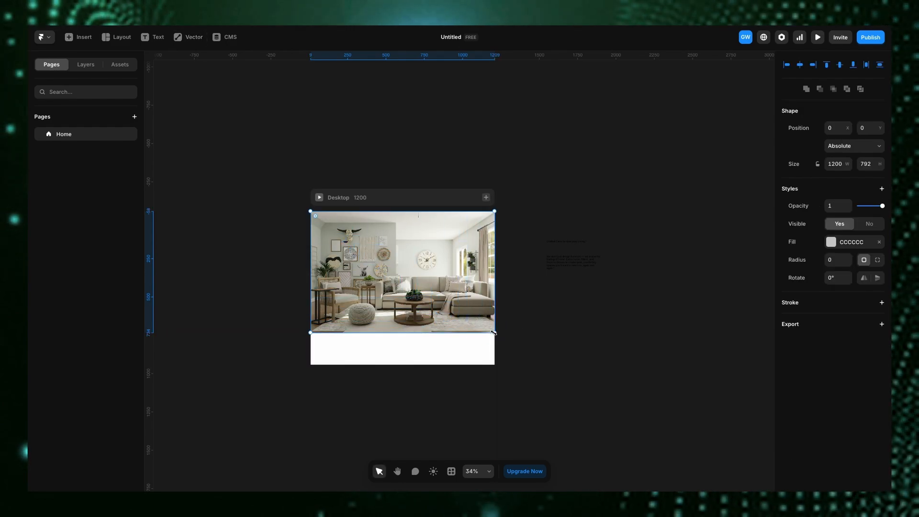
- Set the rectangle's fill to 000000 at 20% opacity
click(832, 245)
text(000)
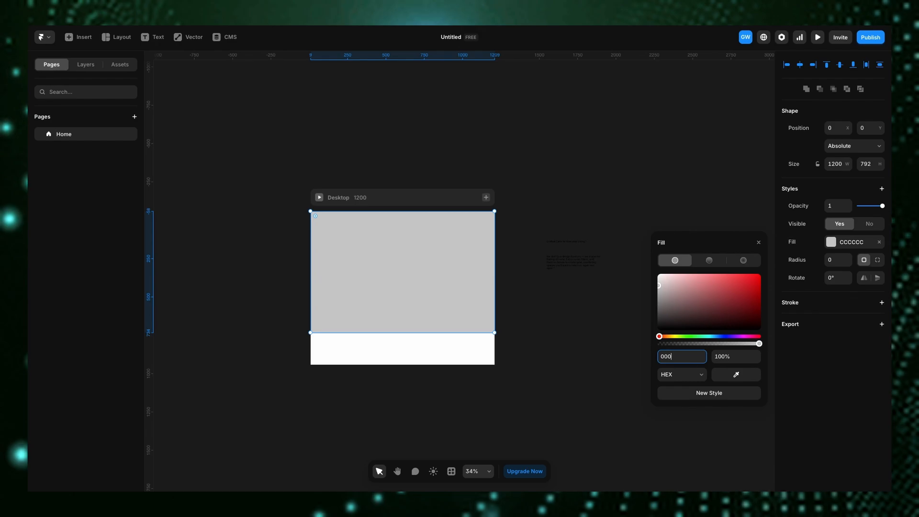
mouse_move(689, 345)
mouse_down()
mouse_move(664, 352)
mouse_move(679, 344)
mouse_up()
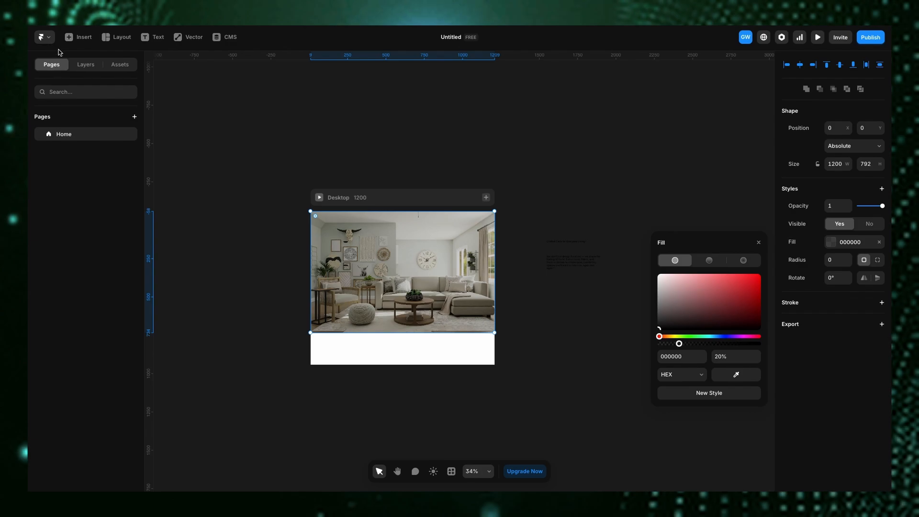
- Add a stack layout to the image frame
click(86, 65)
click(79, 152)
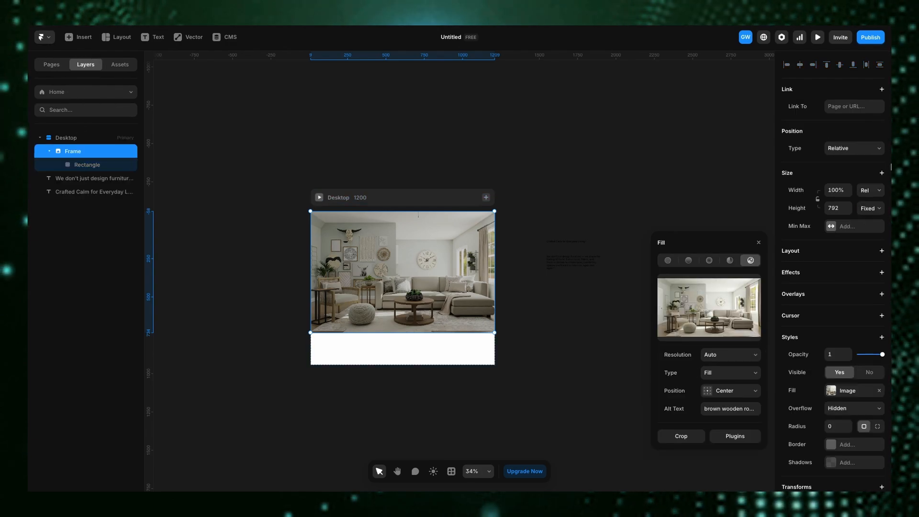
click(758, 243)
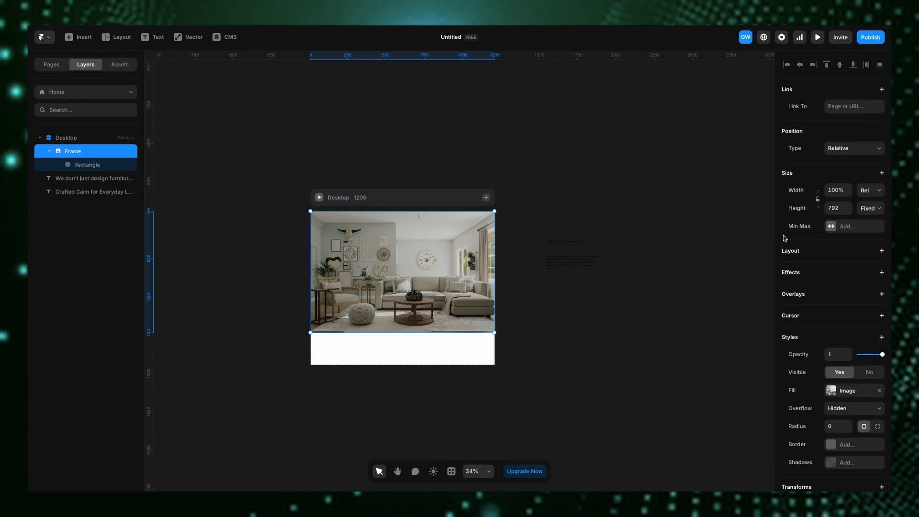
click(882, 251)
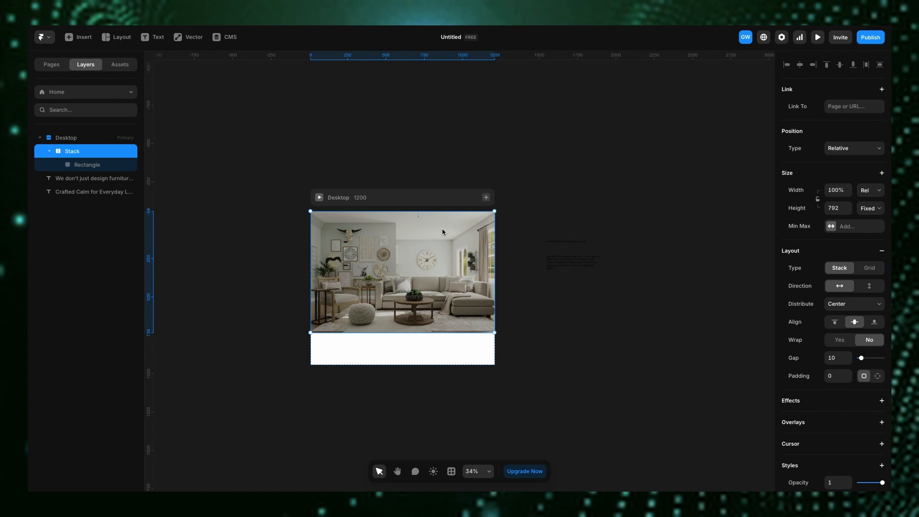
- Set the overlay rectangle's position to Absolute
click(77, 168)
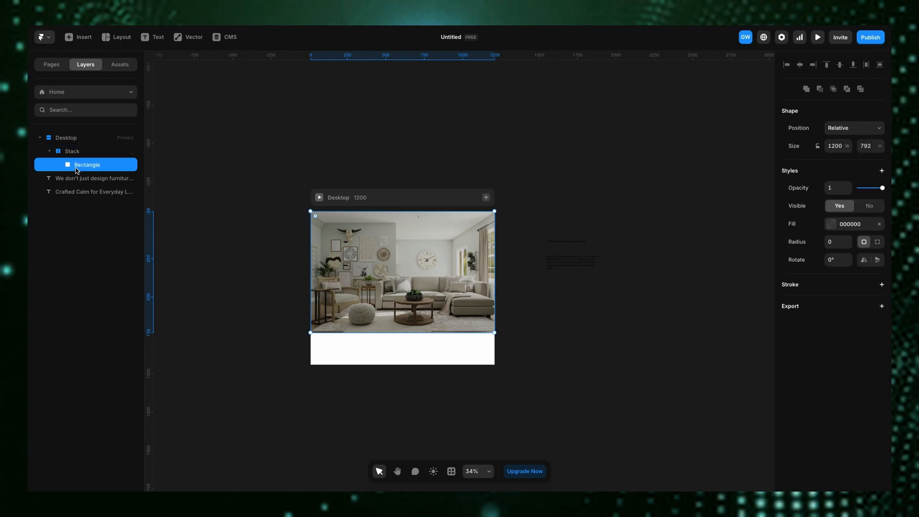
click(852, 128)
click(843, 117)
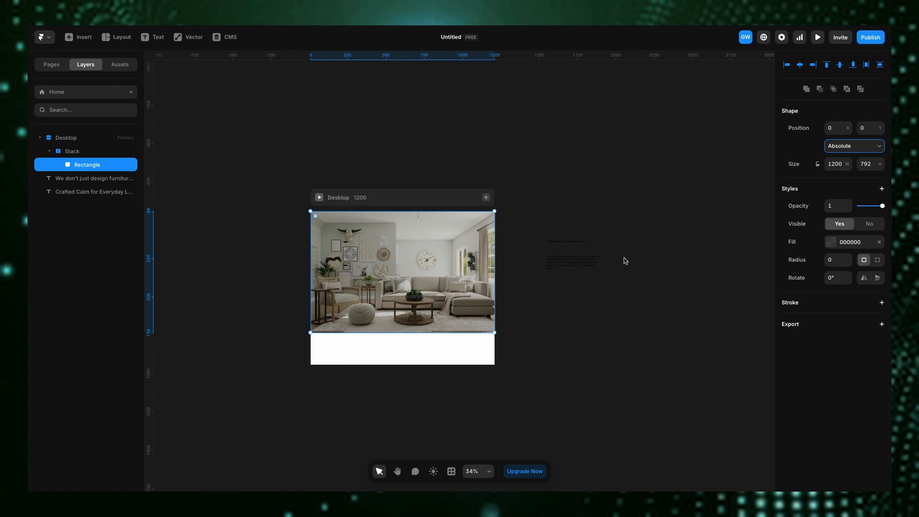
- Wrap the heading and paragraph text layers in a vertical stack aligned to the left
drag(530, 219, 619, 316)
key(ctrl+Return)
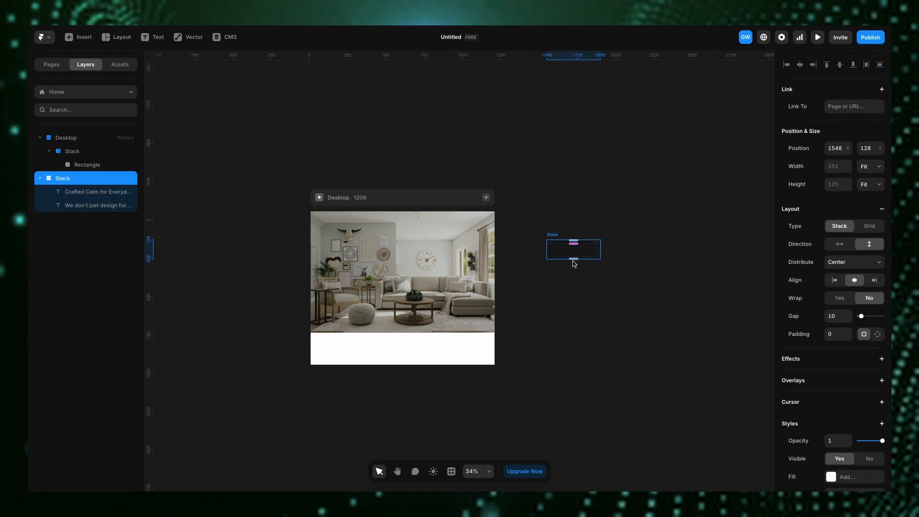
click(835, 280)
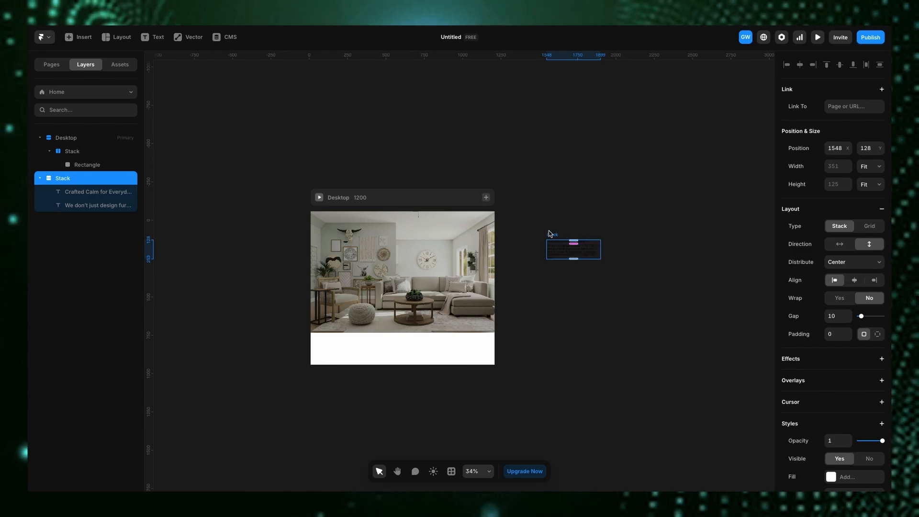
- Move the text stack into the image frame above the overlay
drag(549, 234, 349, 262)
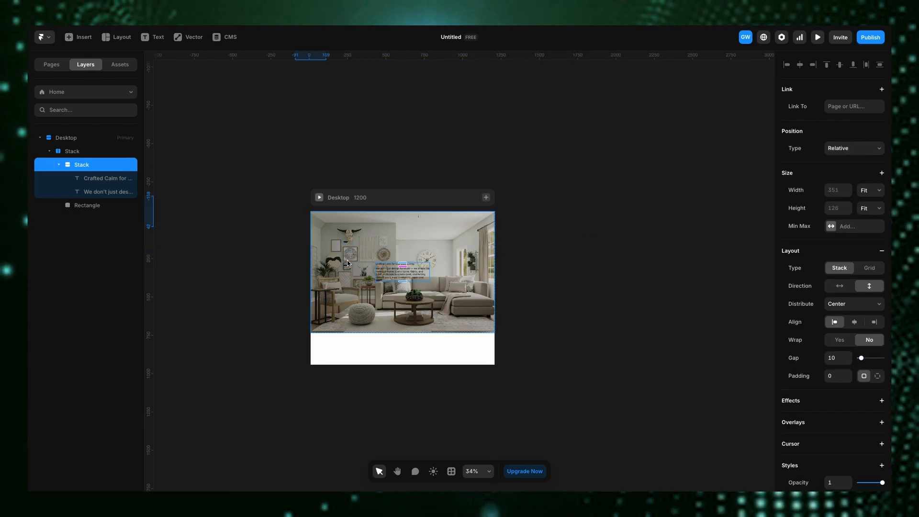
scroll(479, 270, up, 10)
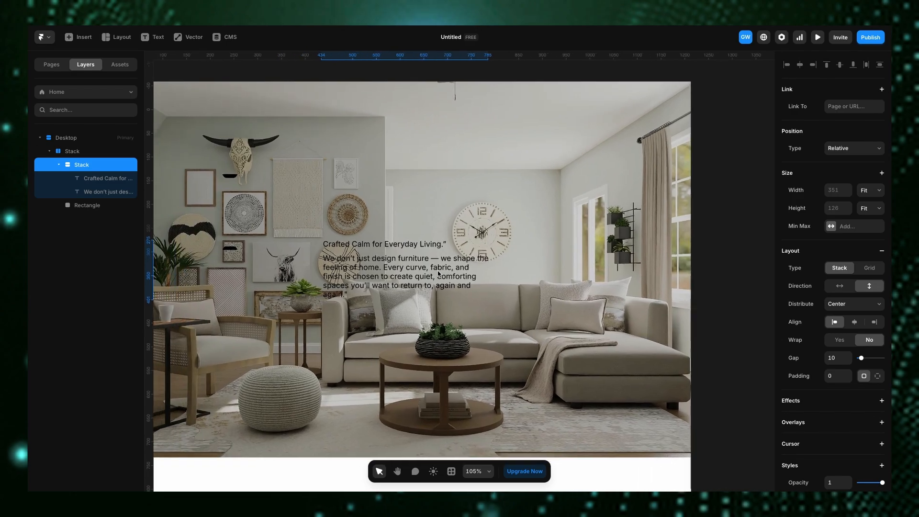
scroll(438, 274, left, 2)
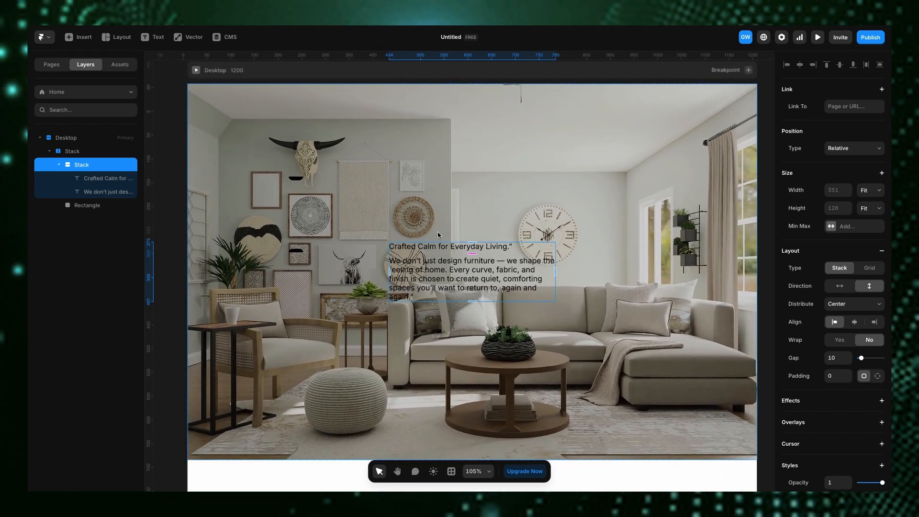
scroll(438, 235, down, 2)
scroll(438, 234, right, 1)
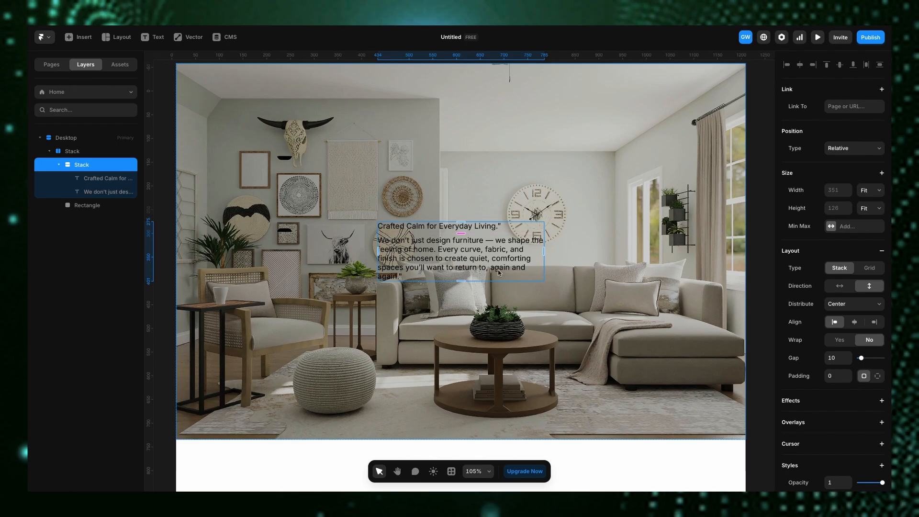
- Lock the overlay rectangle layer
double_click(427, 230)
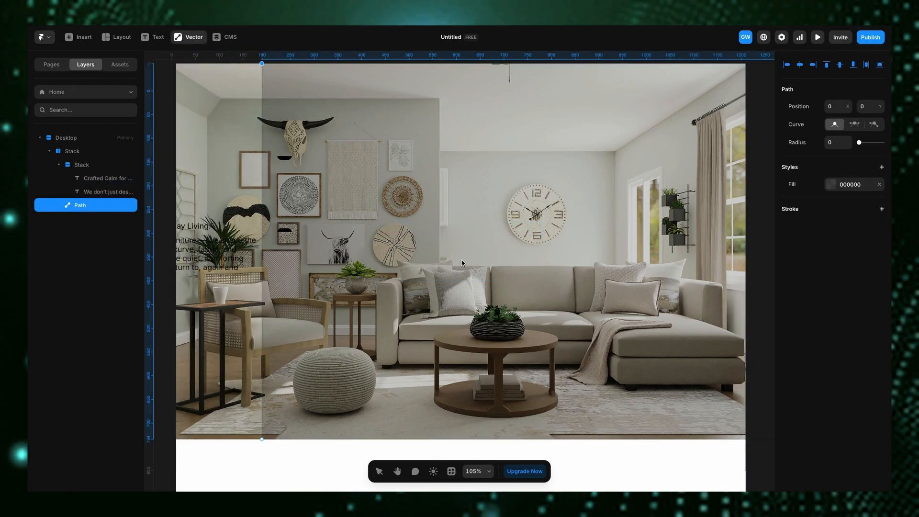
key(ctrl+z)
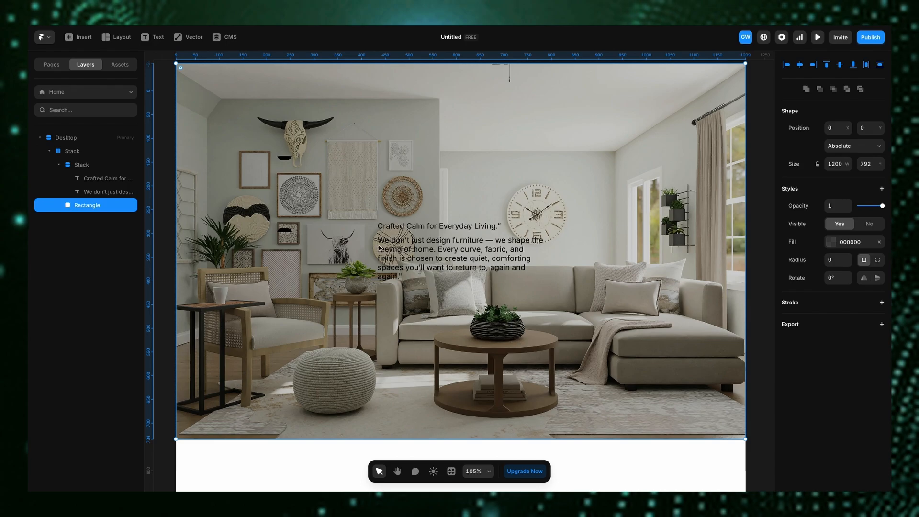
right_click(91, 209)
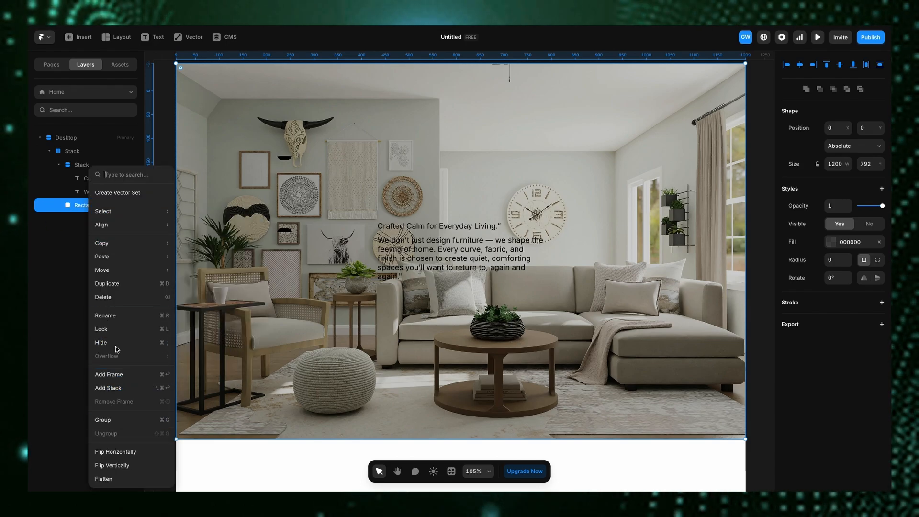
click(117, 329)
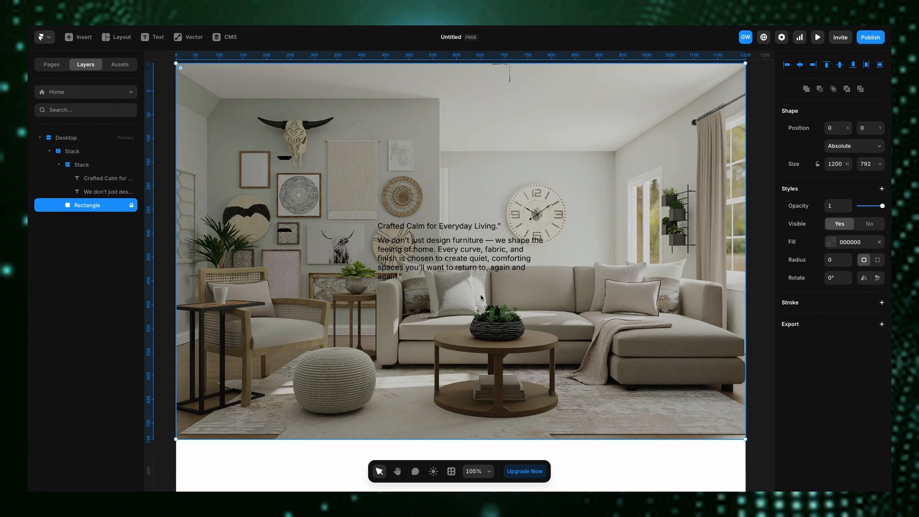
- Set the heading text's font size to 60 px
click(398, 228)
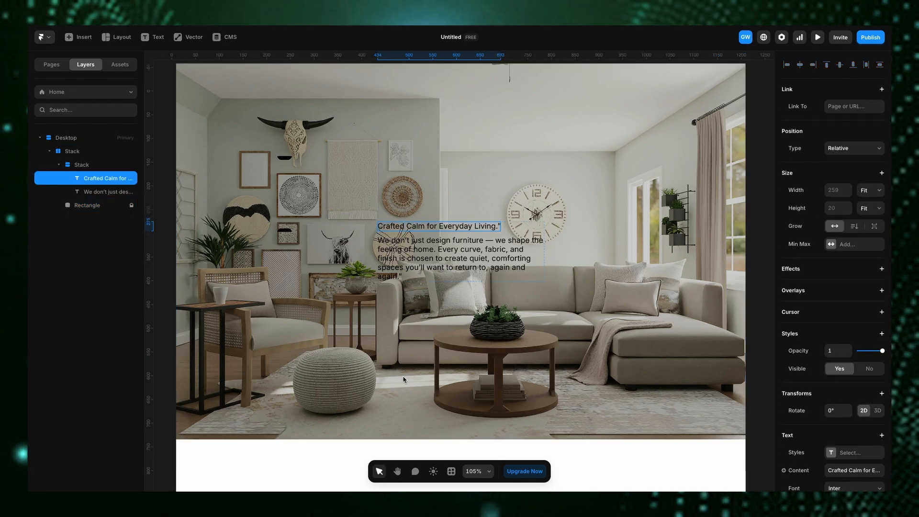
scroll(837, 422, down, 3)
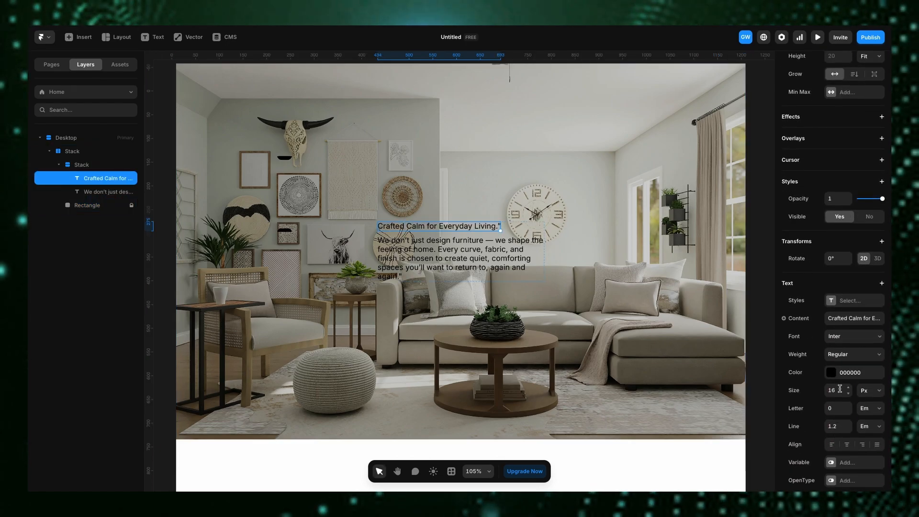
text(60)
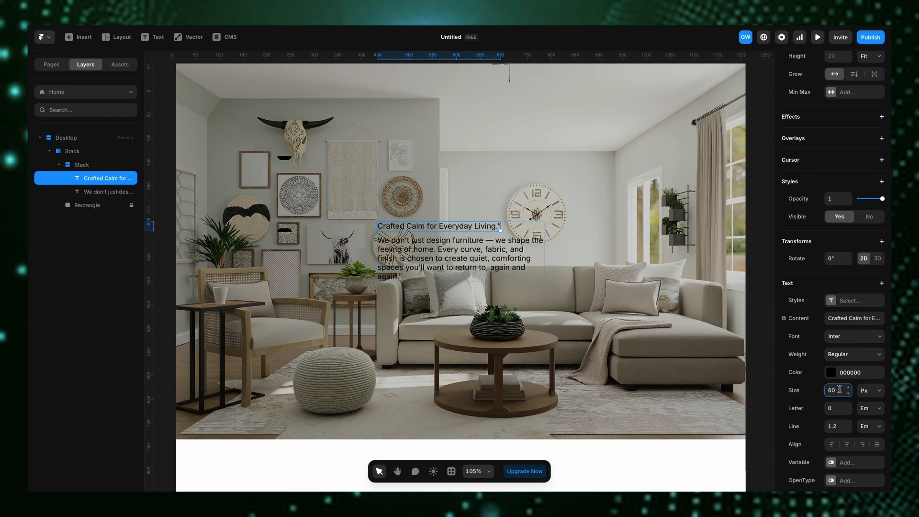
- Set the paragraph text's font size to 18 px
click(474, 247)
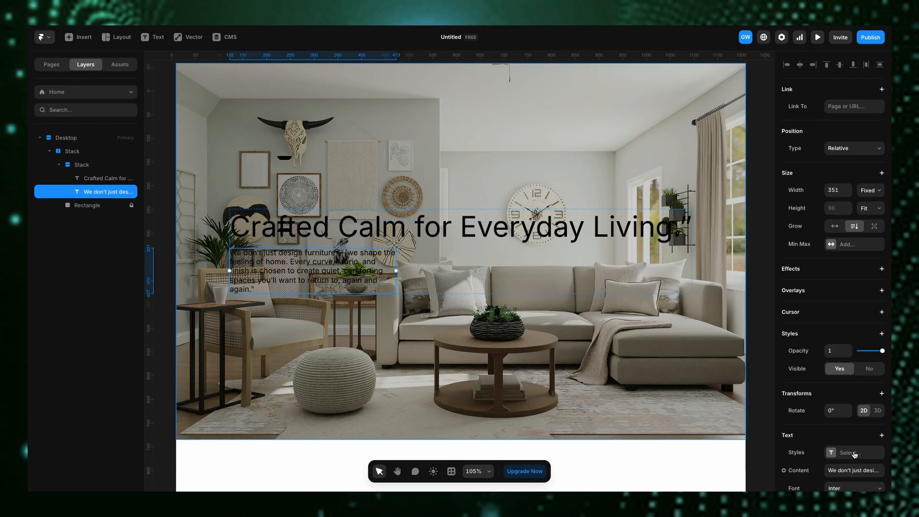
scroll(855, 455, down, 3)
click(840, 432)
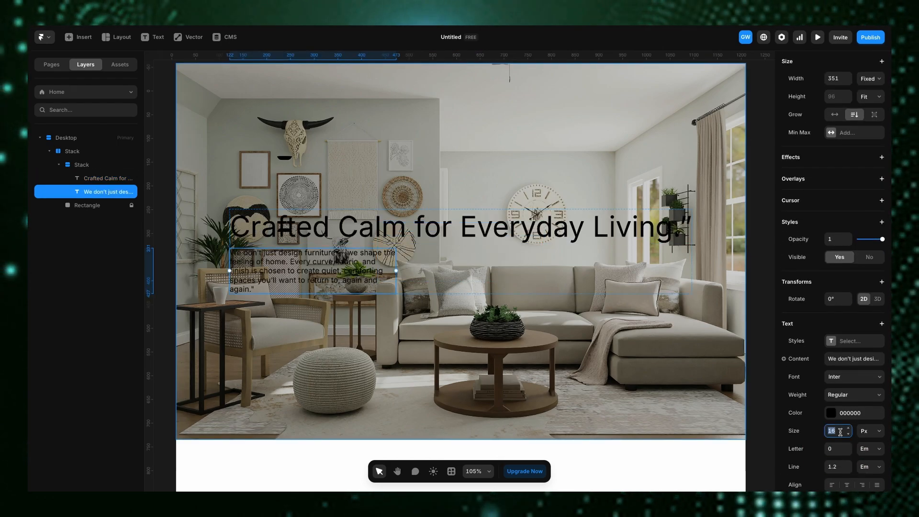
text(18)
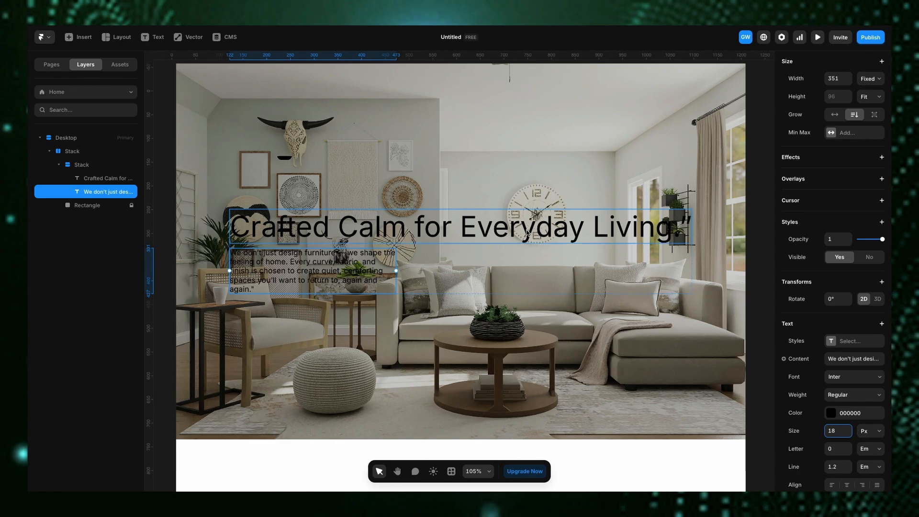
- Set the heading text colour to FFFFFF
click(528, 235)
scroll(833, 424, down, 1)
click(831, 365)
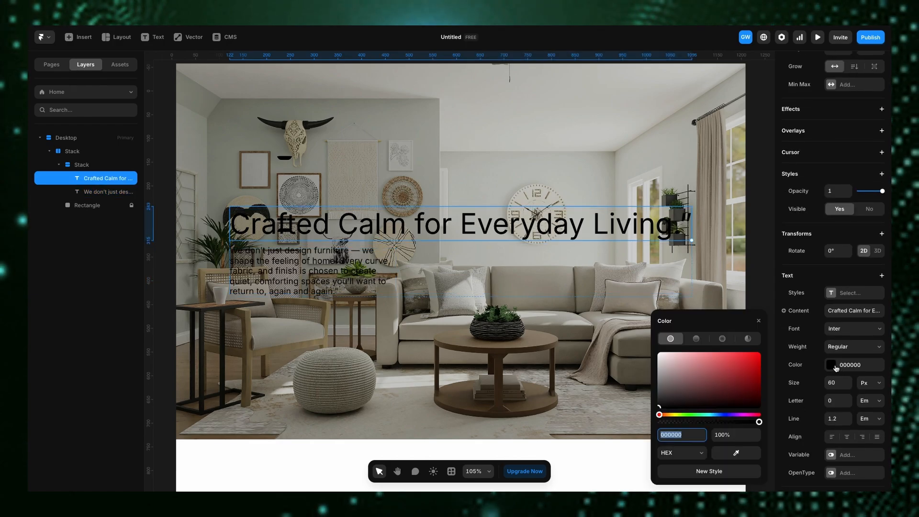
text(fff)
- Set the paragraph text colour to FFFFFF
click(295, 263)
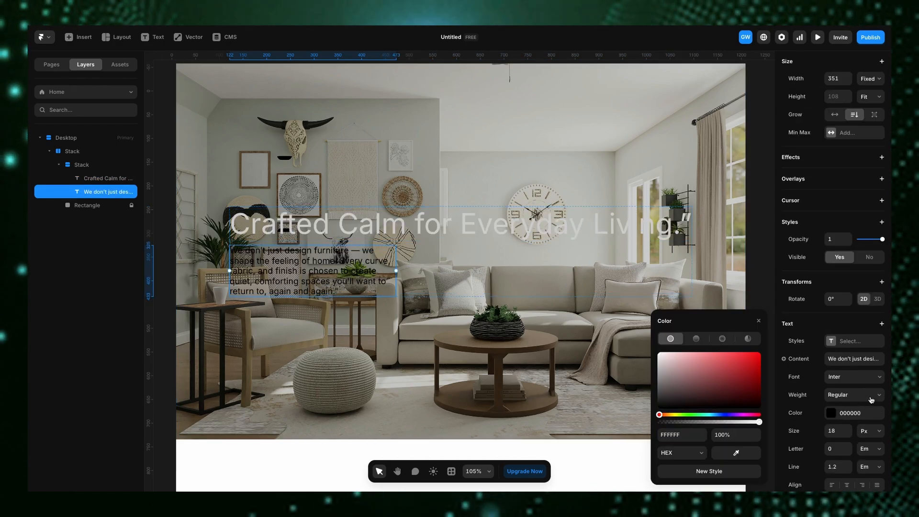
click(833, 414)
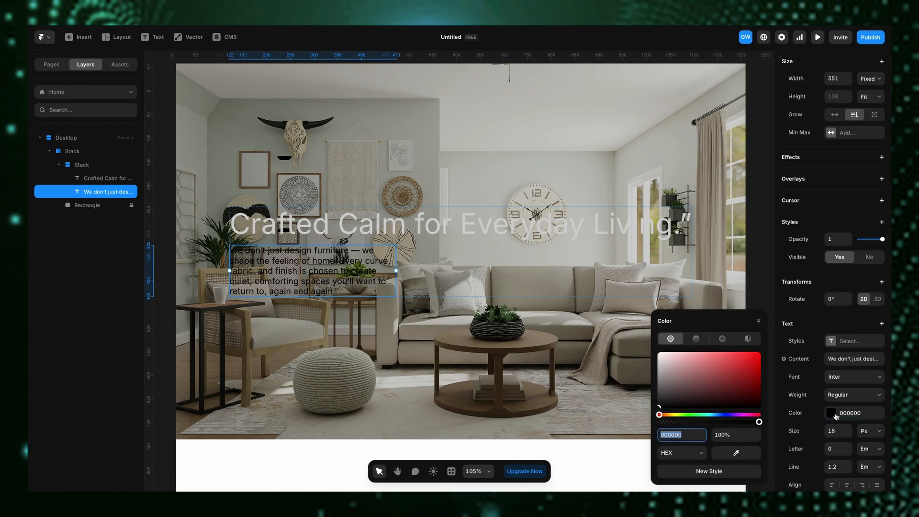
text(fff)
key(Return)
- Raise the overlay rectangle's fill opacity to about 31%
scroll(455, 286, down, 5)
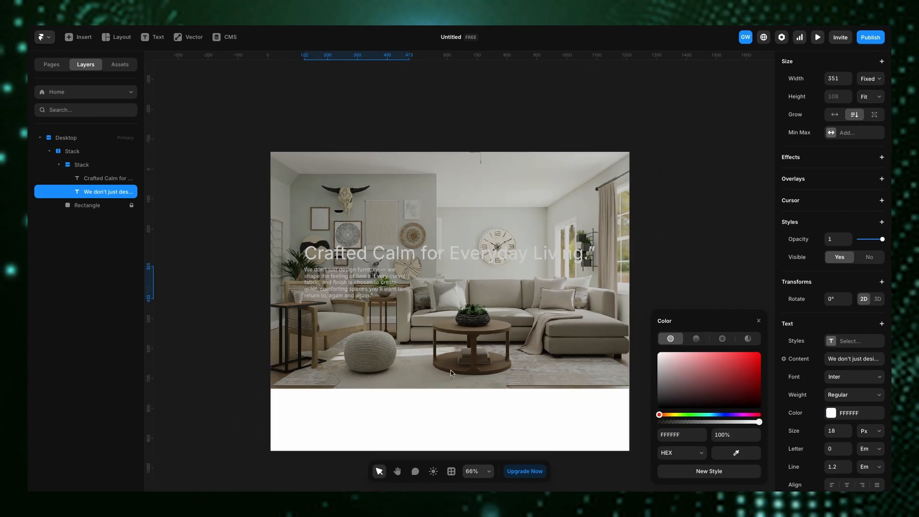
double_click(452, 259)
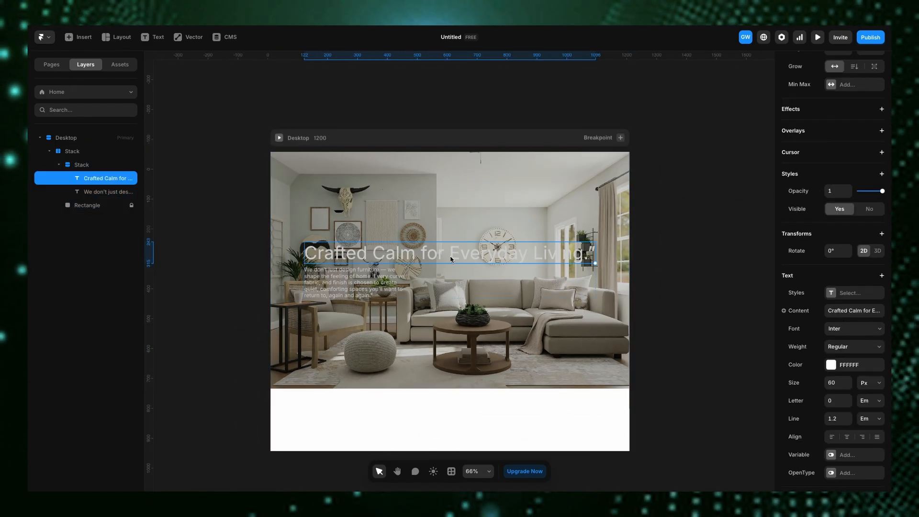
click(504, 360)
click(92, 205)
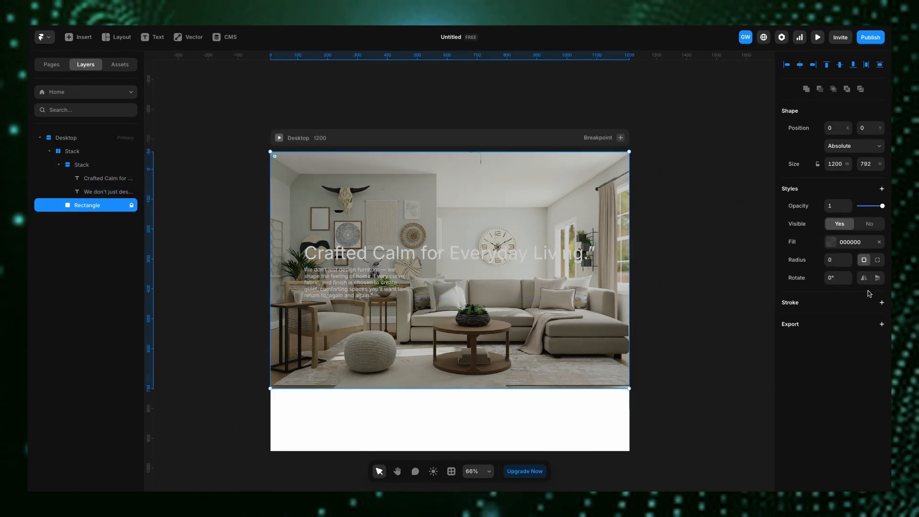
click(830, 242)
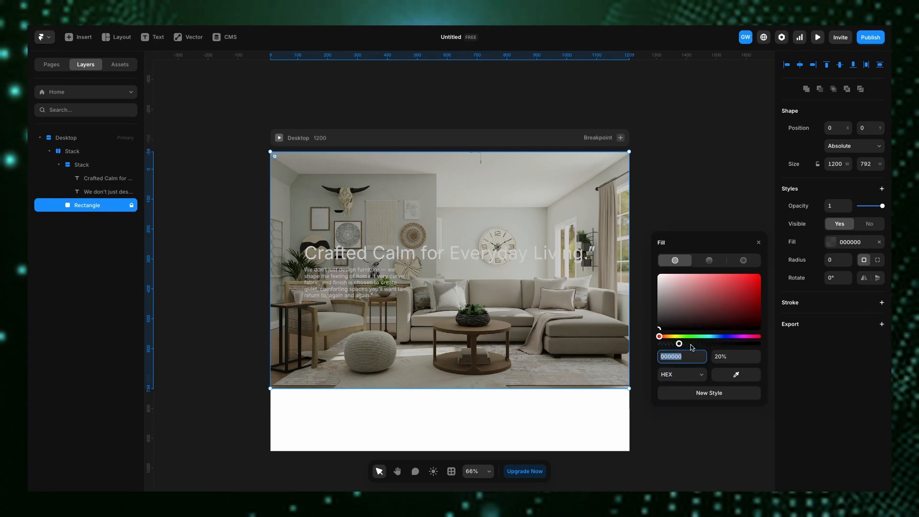
mouse_move(679, 344)
mouse_down()
mouse_move(713, 346)
mouse_move(690, 344)
mouse_up()
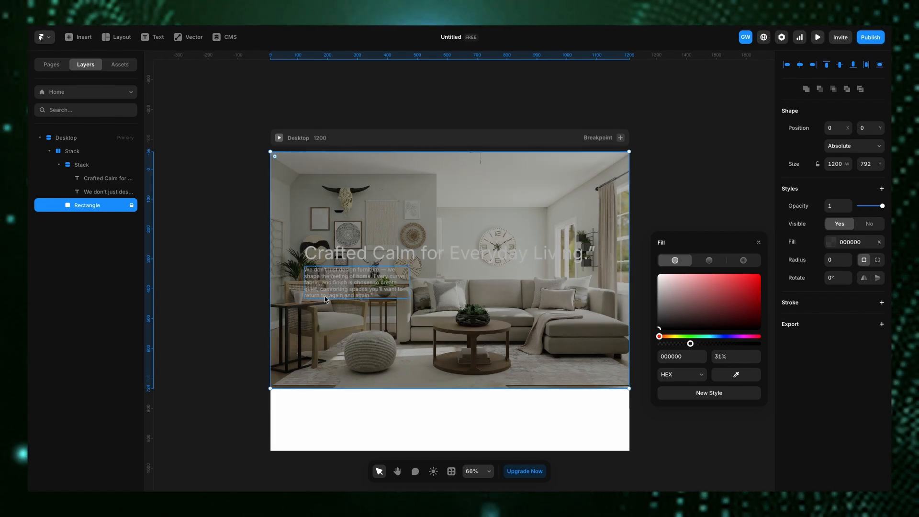
- Add a Z Index property to the text stack's styles
click(84, 165)
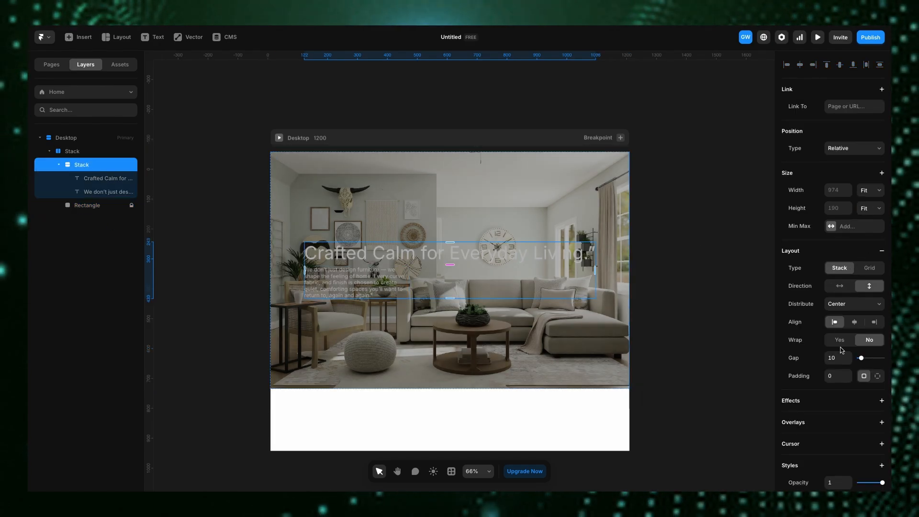
scroll(805, 317, down, 5)
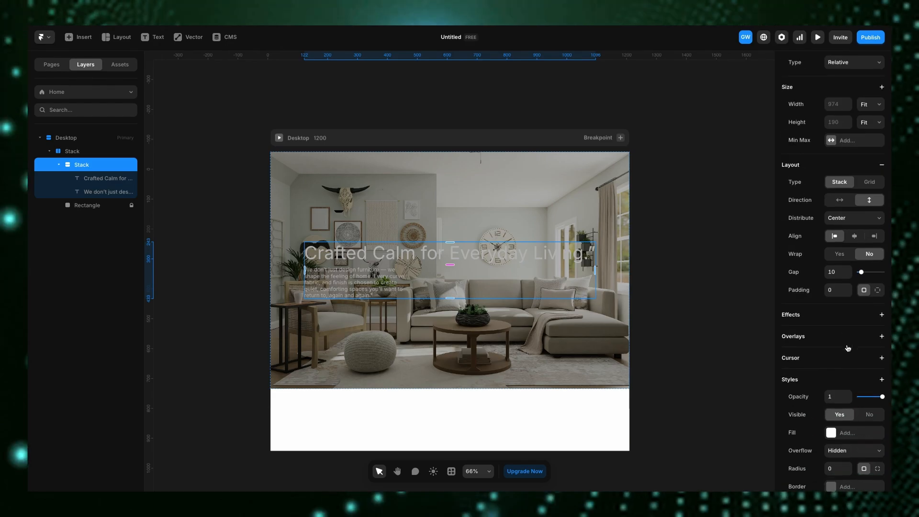
click(882, 199)
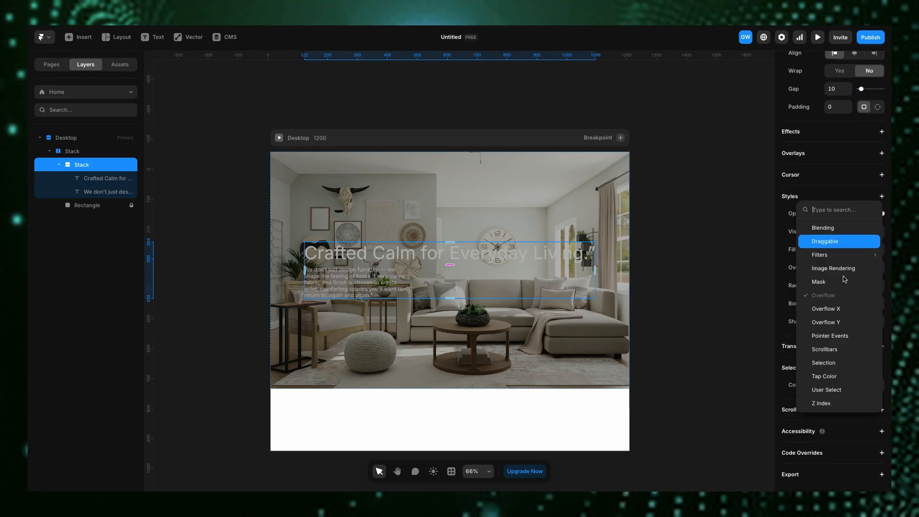
click(832, 401)
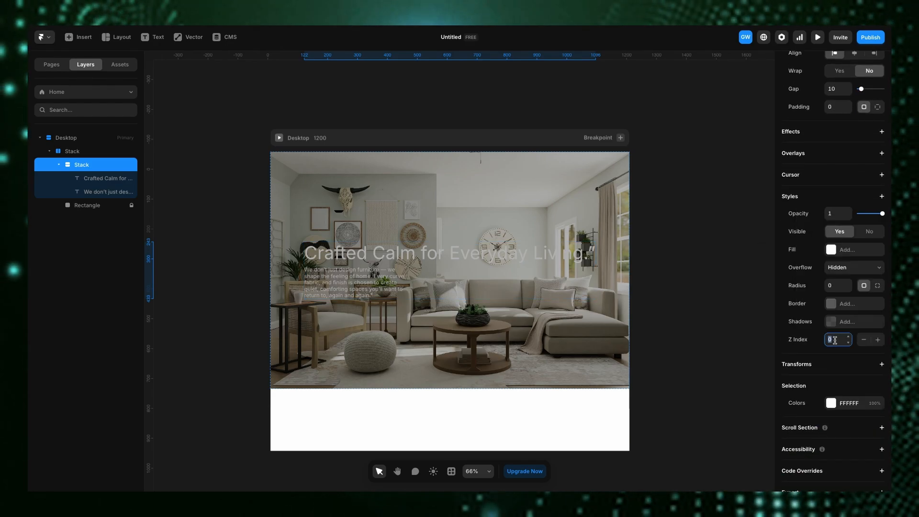
click(707, 348)
- Set the heading's font weight to Bold
click(317, 240)
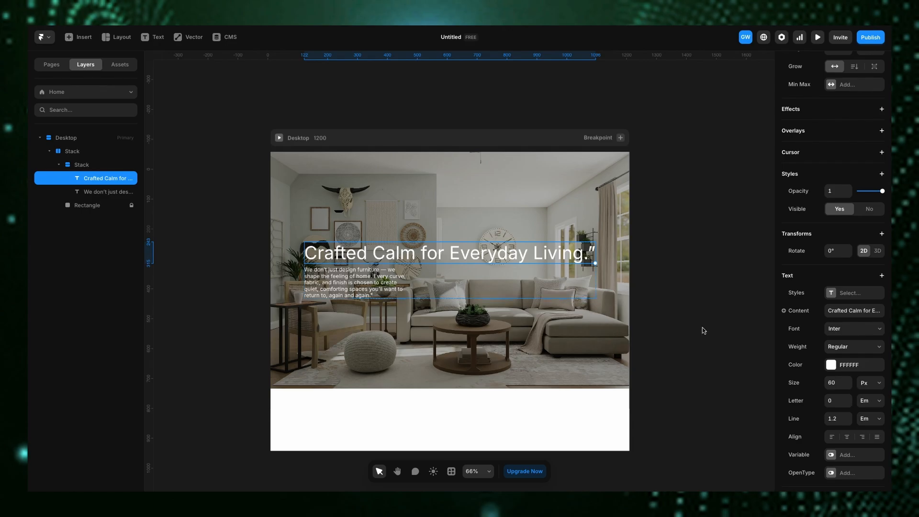
click(846, 348)
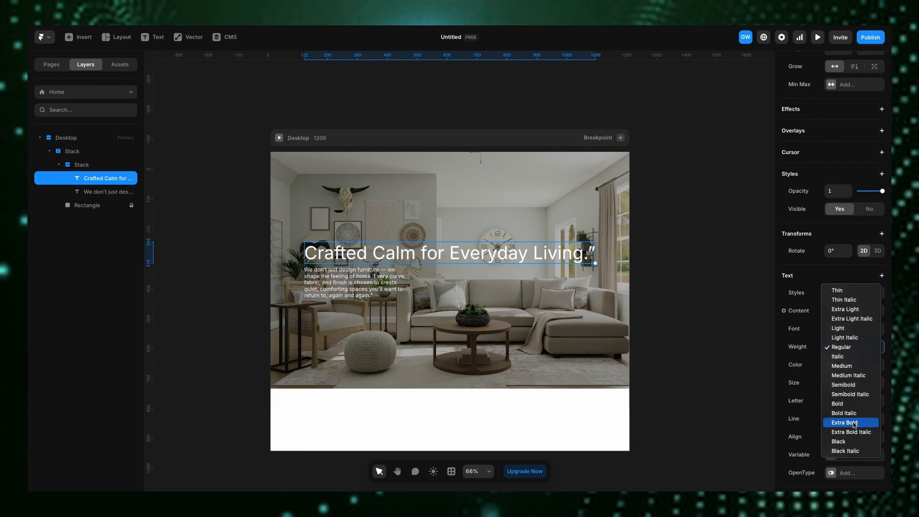
click(848, 405)
- Try to adjust the text stack's right padding on the canvas
click(359, 270)
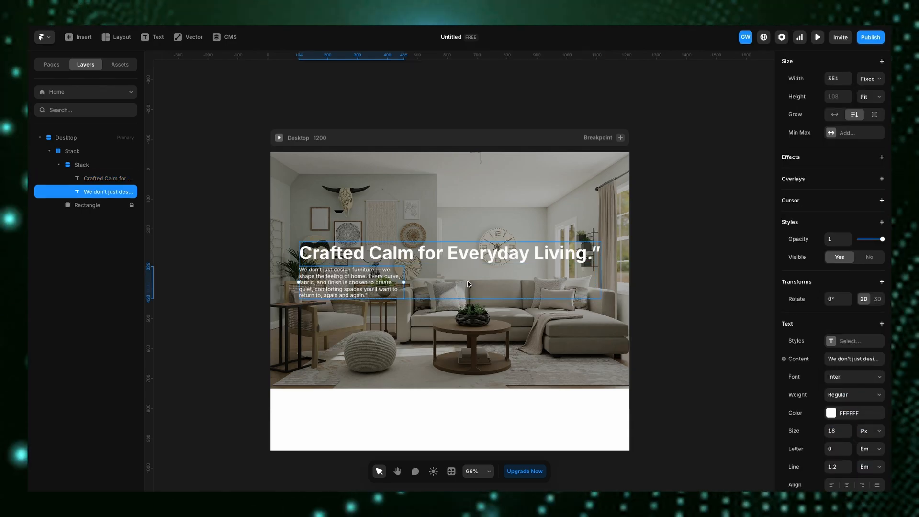
click(488, 282)
drag(600, 271, 469, 278)
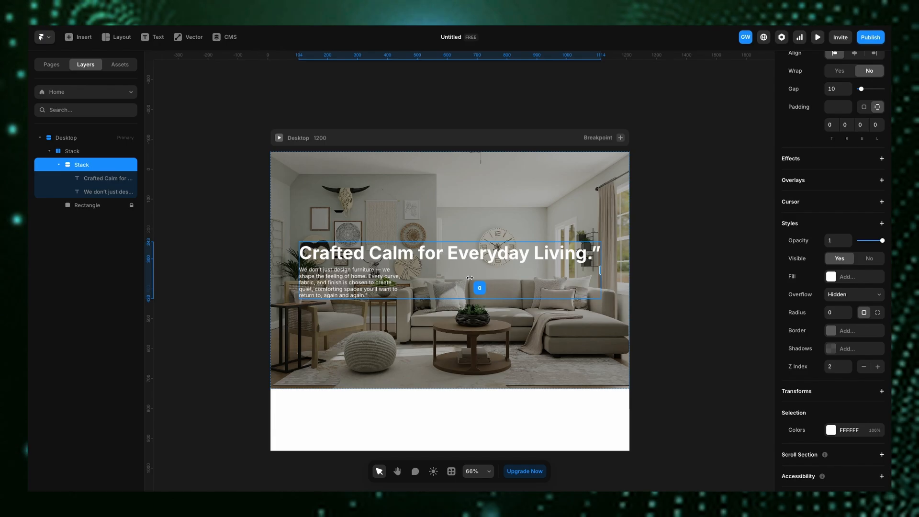
click(206, 130)
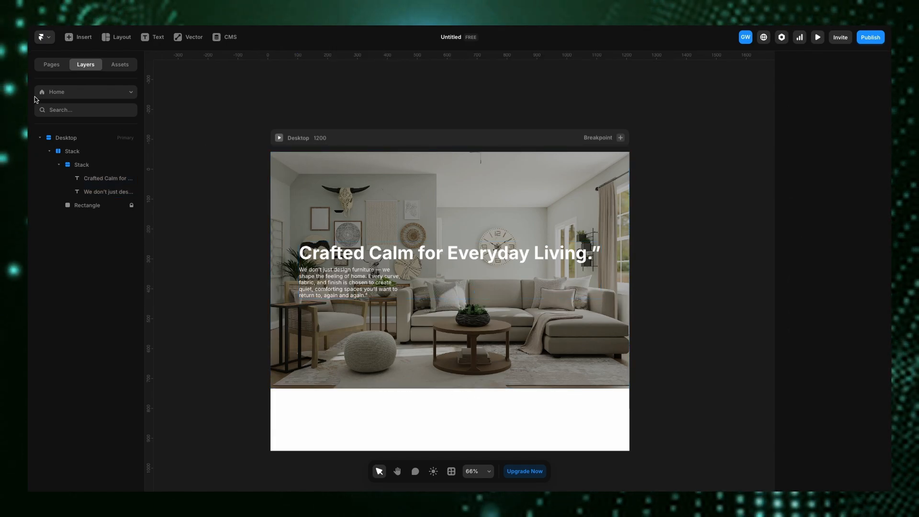
- Insert a Form Builder form into the hero section below the text
click(79, 37)
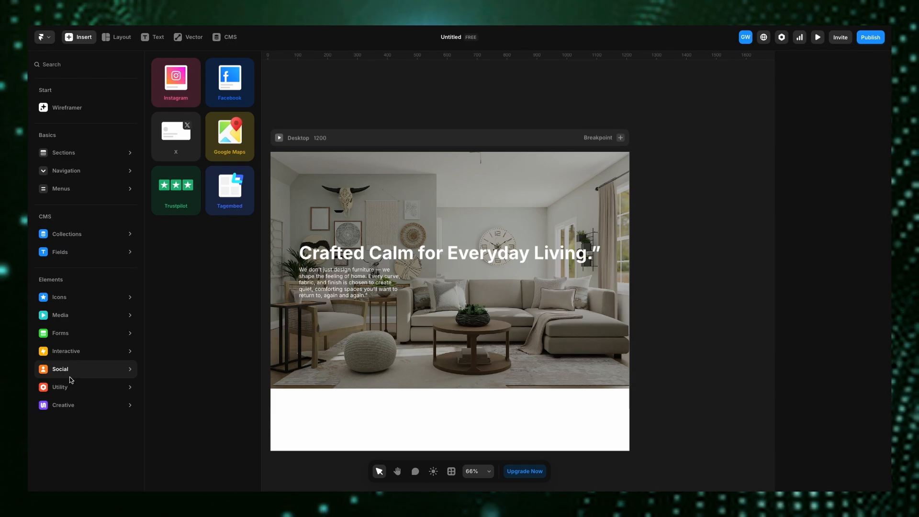
mouse_move(63, 352)
mouse_move(72, 335)
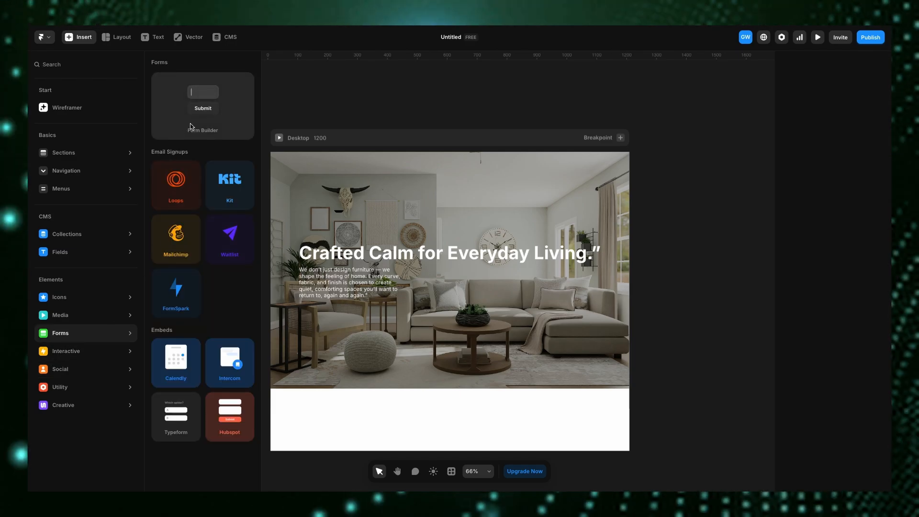
drag(203, 103, 543, 373)
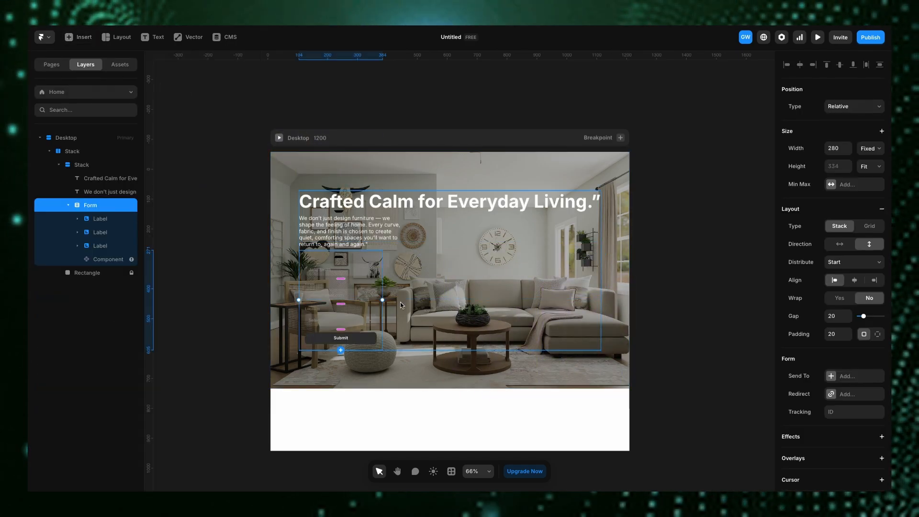
- Move the form out of the text stack so it sits beside it in the outer stack
click(68, 206)
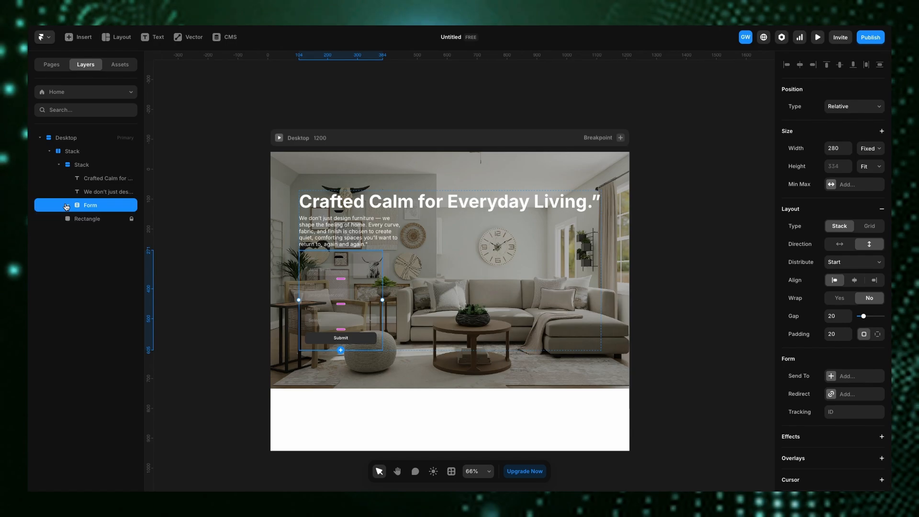
drag(69, 206, 69, 163)
key(ctrl+z)
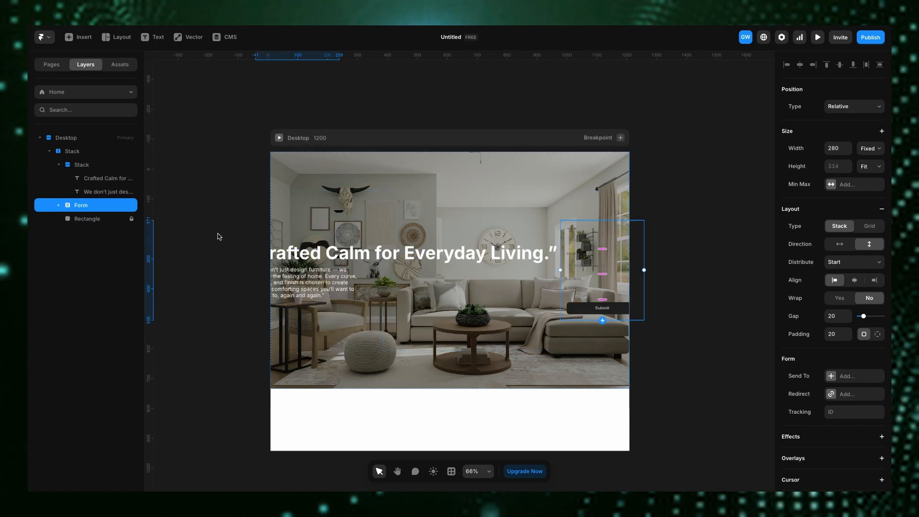
- Set the text stack's width to Fill
click(79, 168)
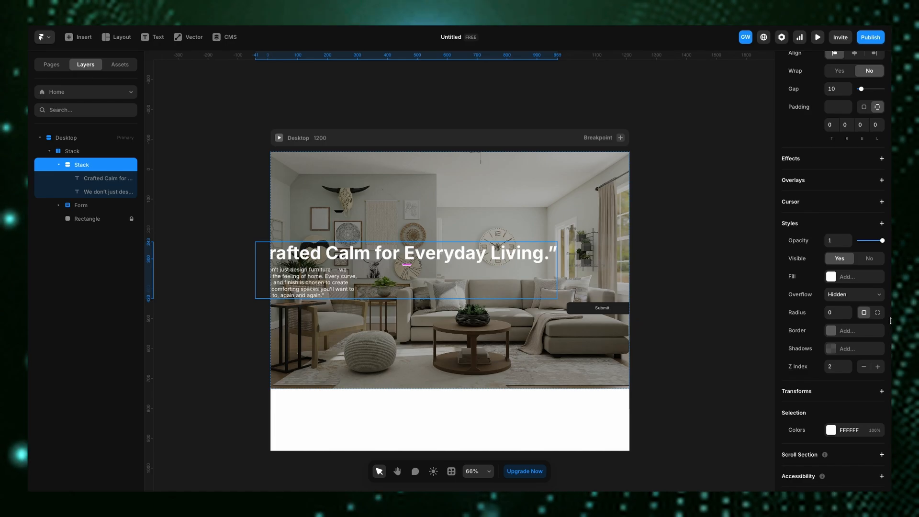
scroll(840, 255, up, 5)
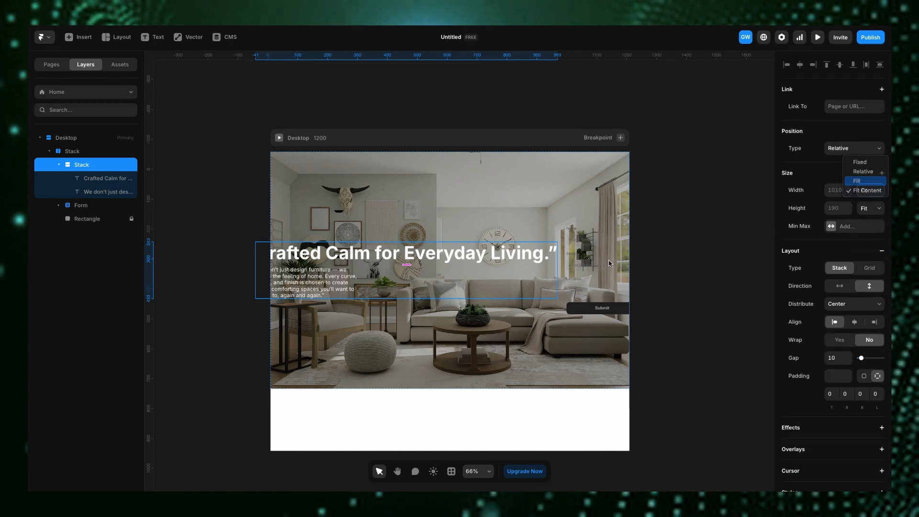
key(Return)
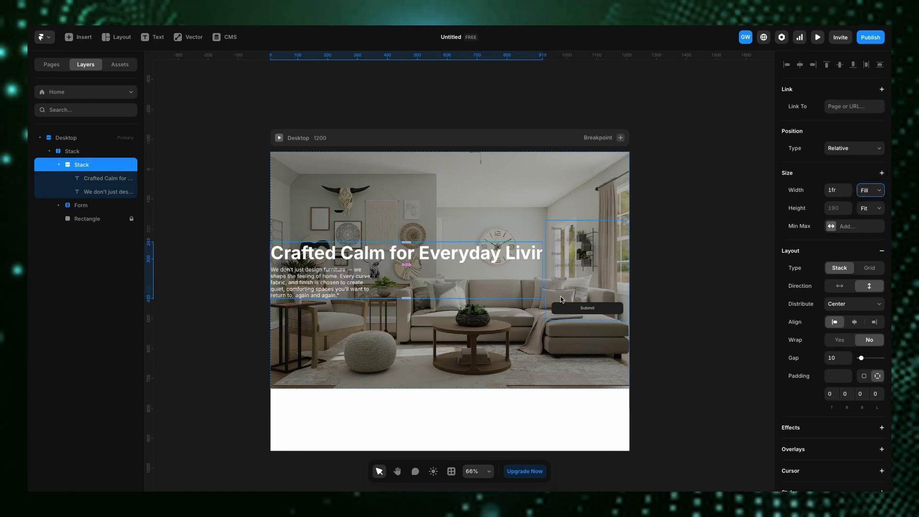
- Set the paragraph text's width to Fill
click(337, 279)
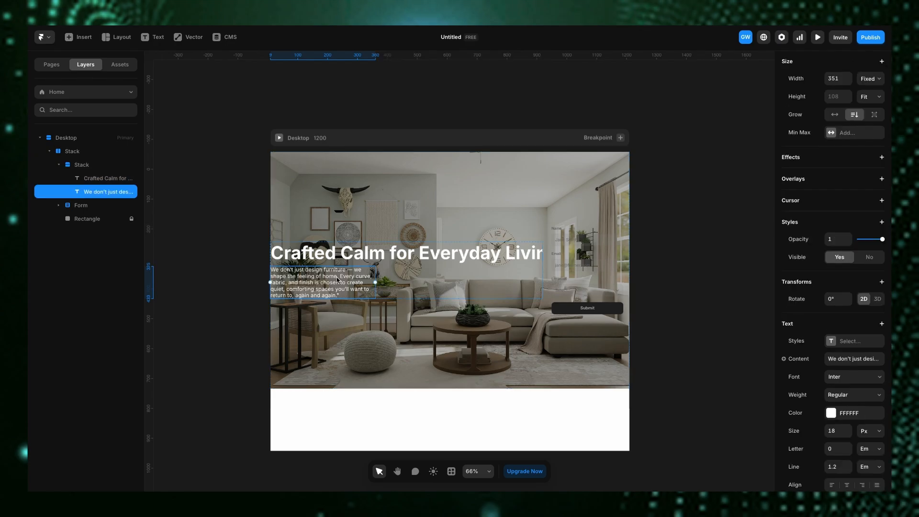
scroll(868, 190, up, 3)
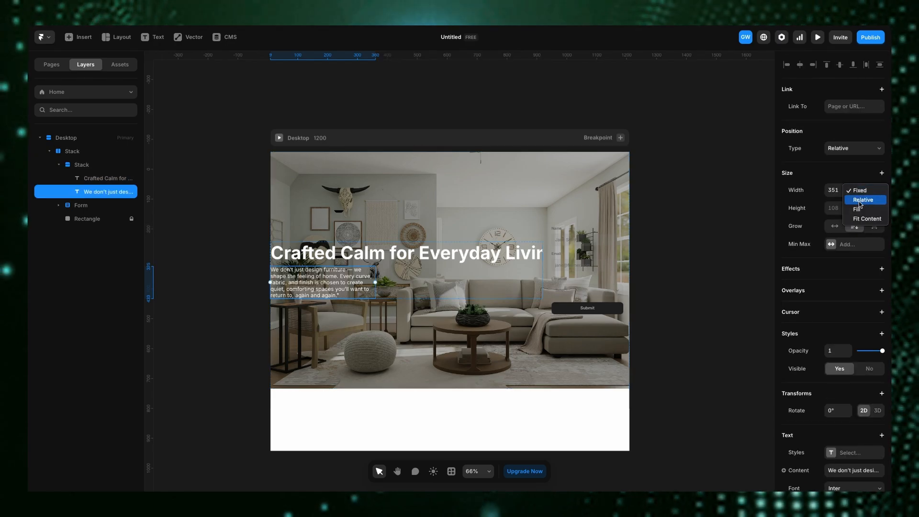
key(Return)
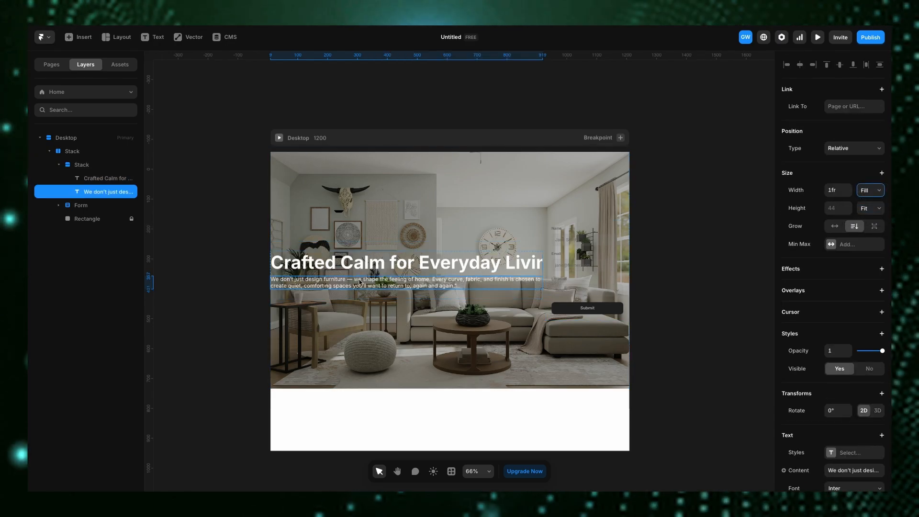
- Set the heading text's width to Fill
click(496, 263)
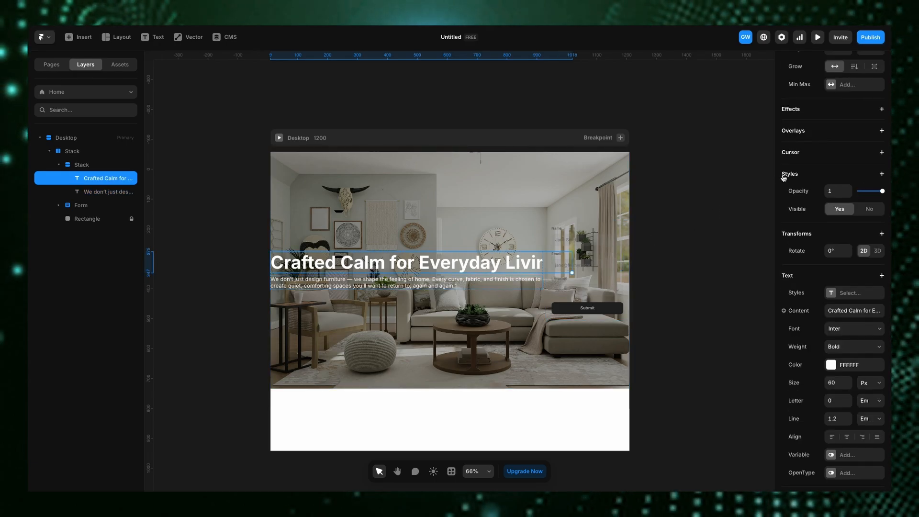
scroll(784, 178, up, 4)
click(868, 190)
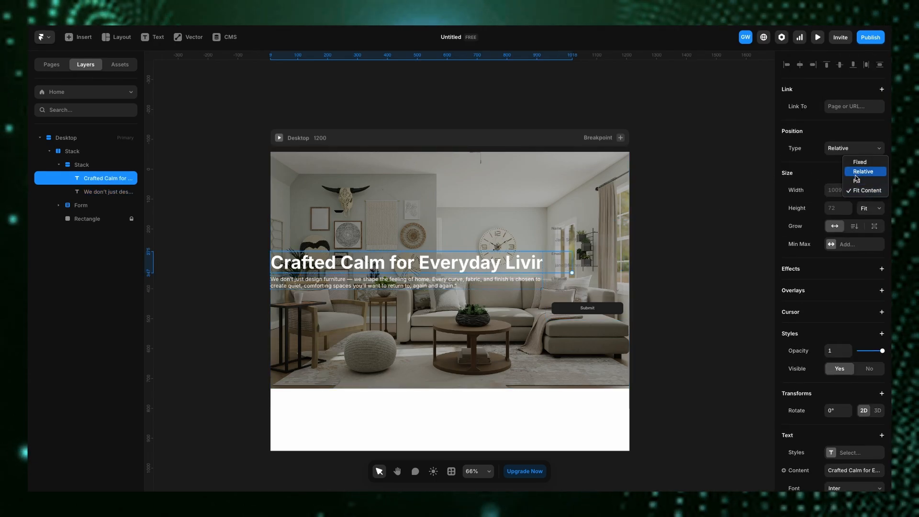
key(Return)
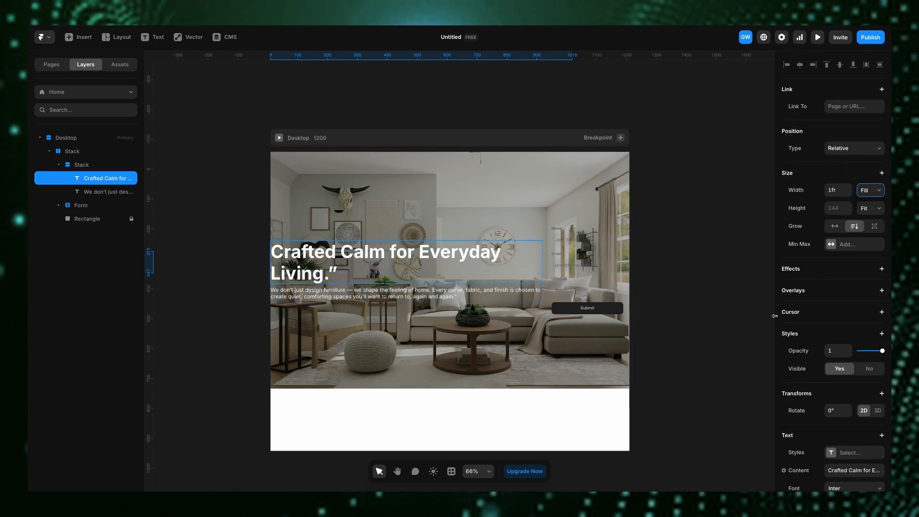
- Set the outer hero stack's left and right padding to 40 each
click(79, 152)
scroll(862, 198, down, 7)
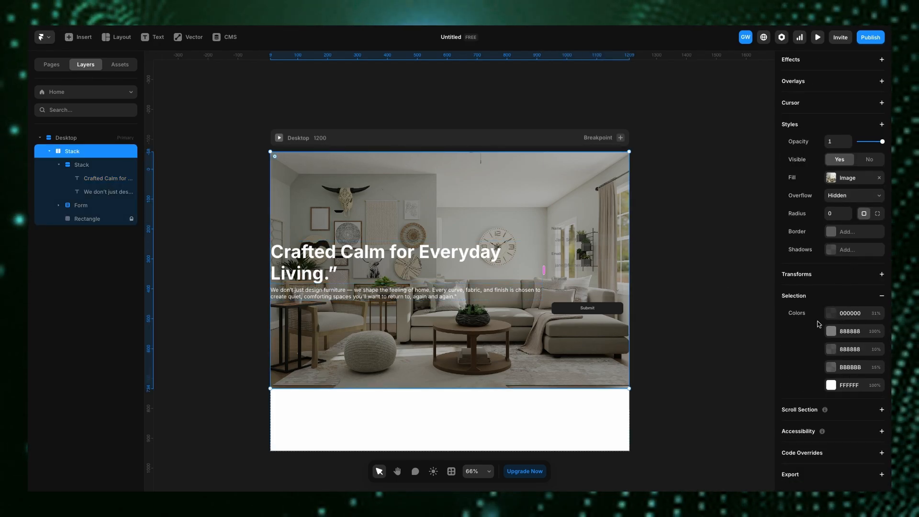
scroll(862, 315, up, 3)
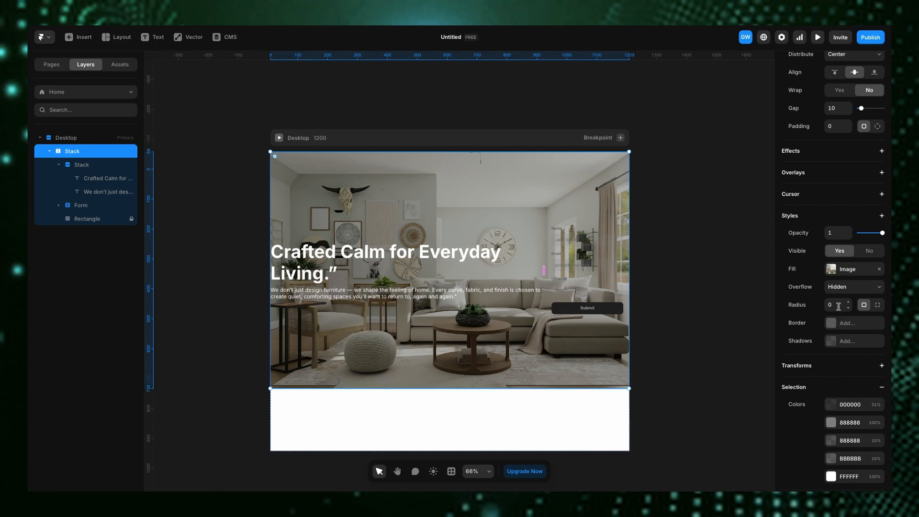
scroll(842, 287, up, 4)
click(878, 233)
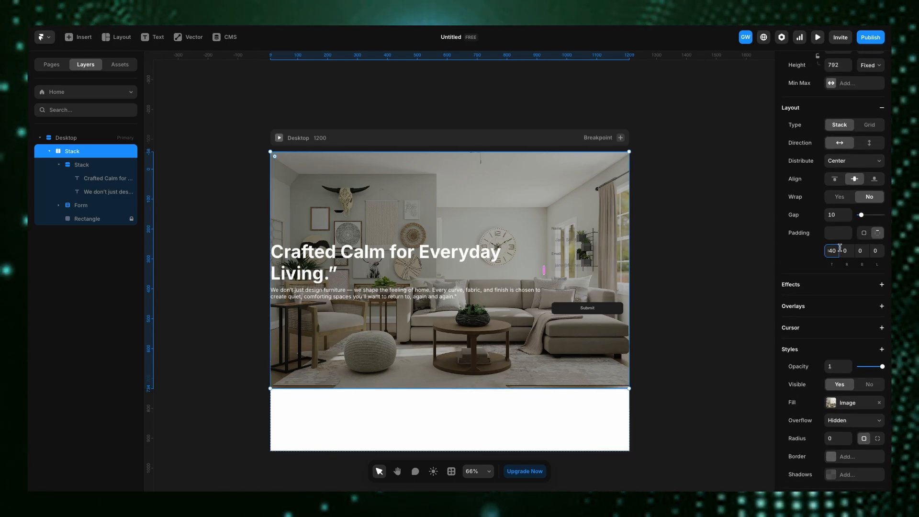
key(Tab)
text(40)
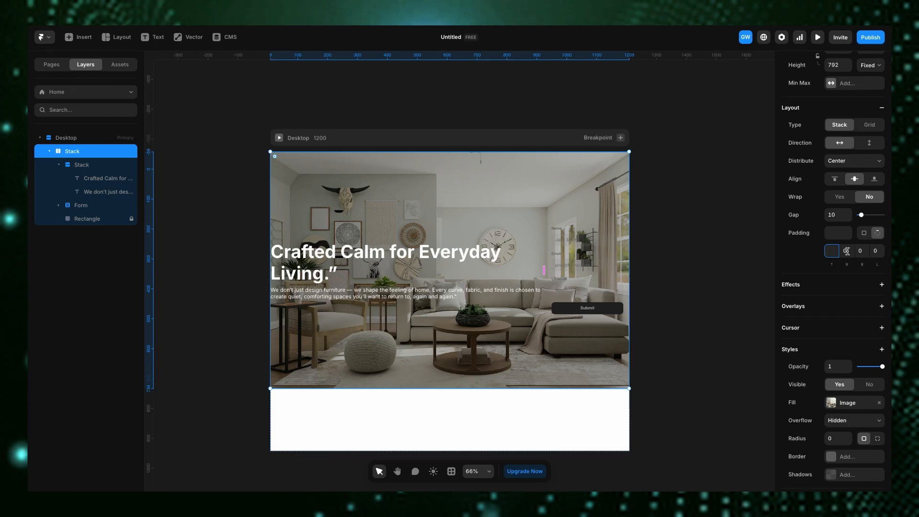
click(877, 249)
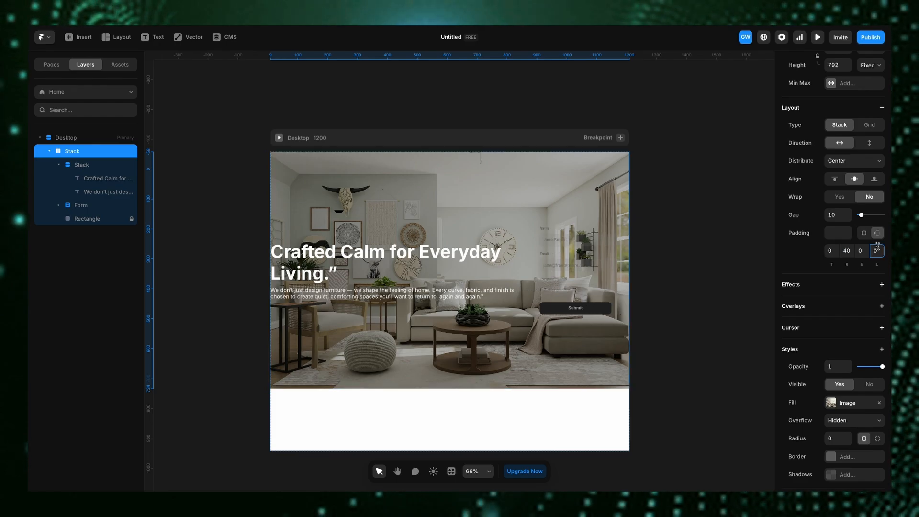
text(40)
key(Return)
click(643, 318)
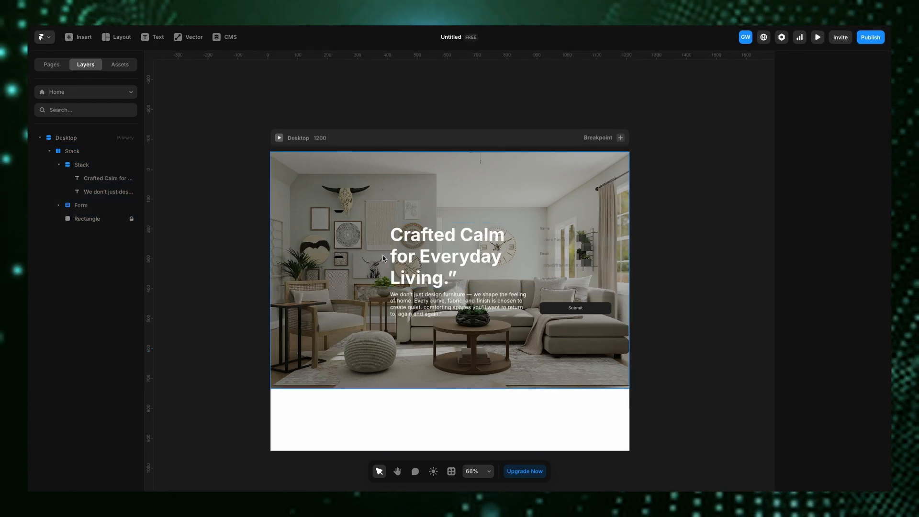
click(367, 258)
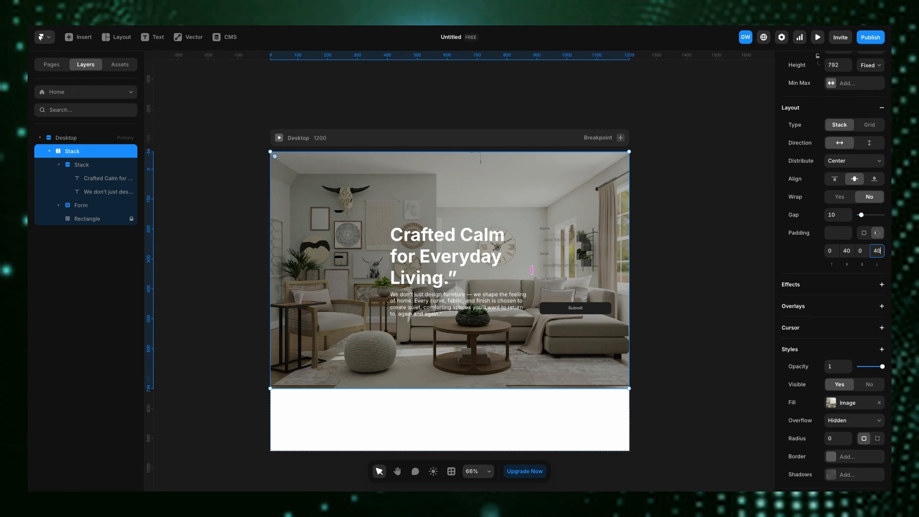
click(578, 318)
key(Escape)
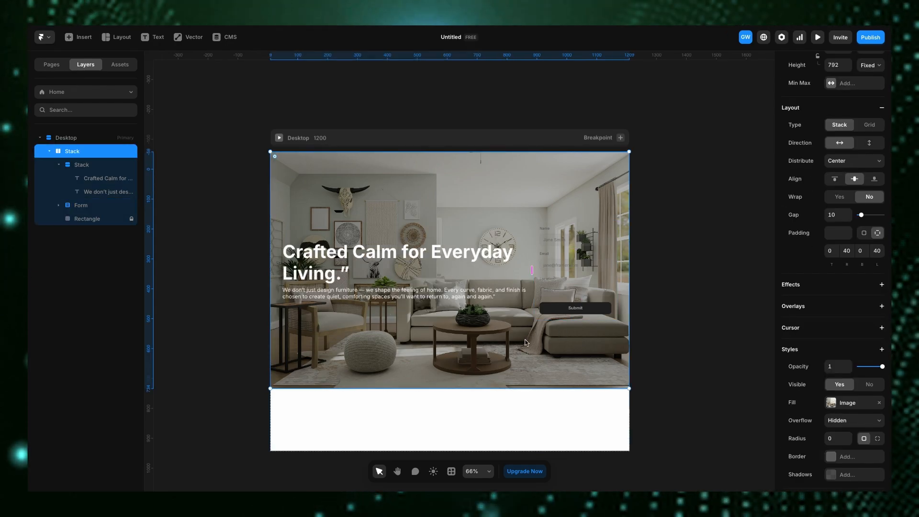
- Insert a Navigation component at the top of the hero page
scroll(527, 348, down, 3)
scroll(520, 331, up, 3)
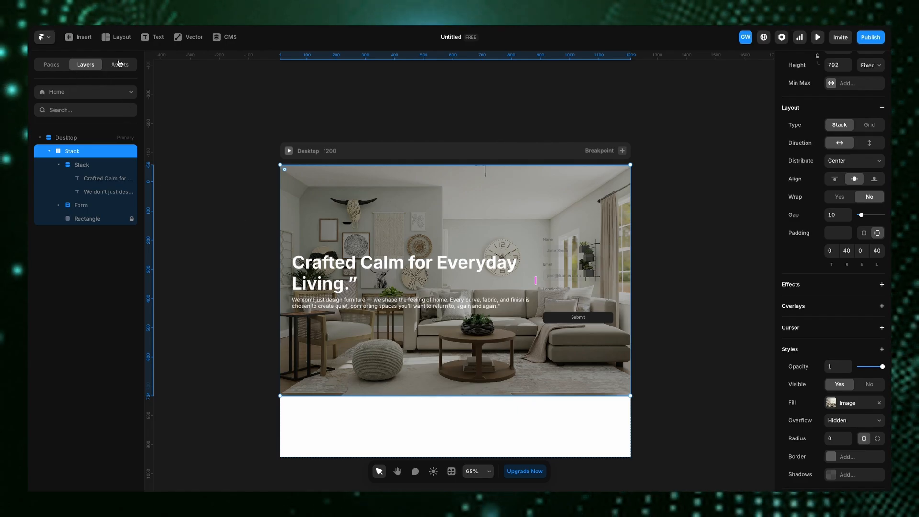
click(89, 36)
mouse_move(92, 171)
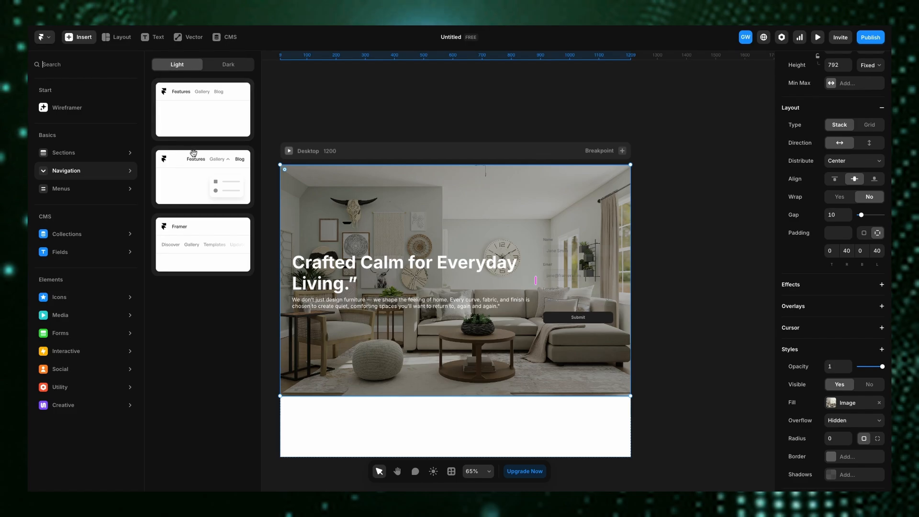
drag(195, 87, 488, 177)
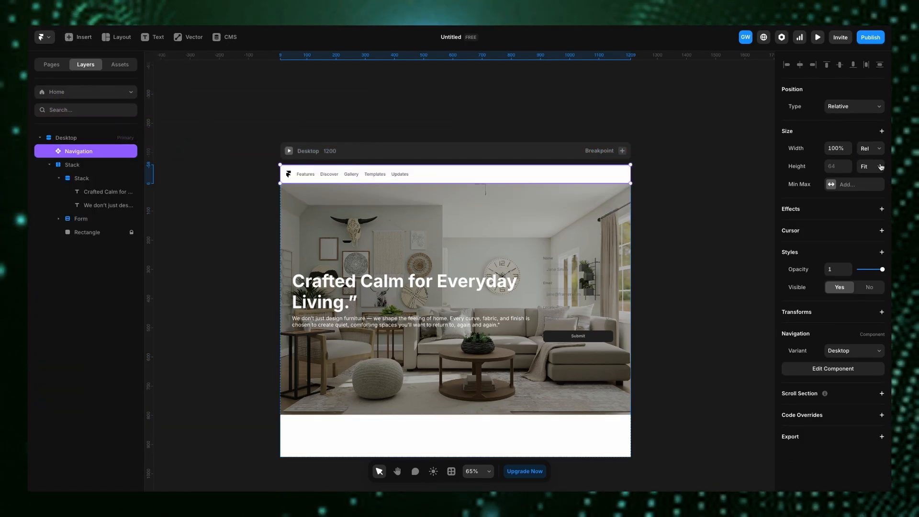
- Set the navigation bar's position type to Fixed
click(854, 106)
click(838, 117)
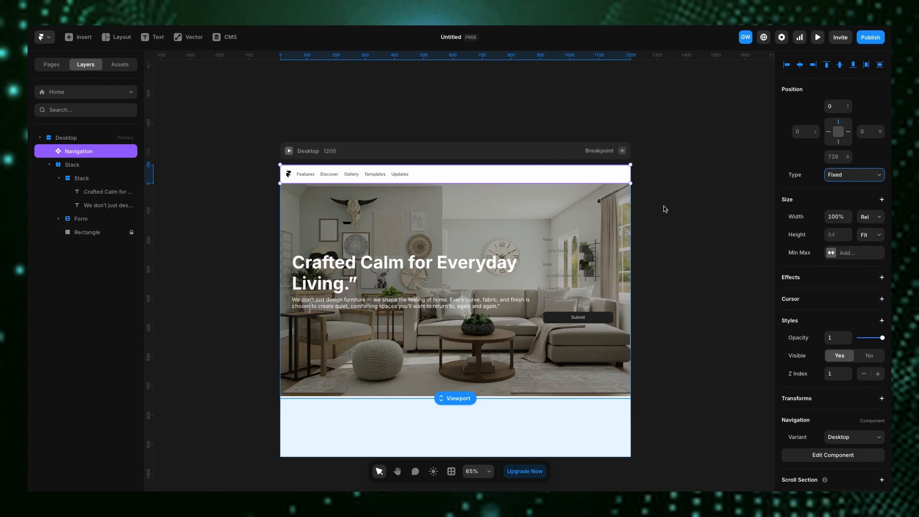
click(681, 252)
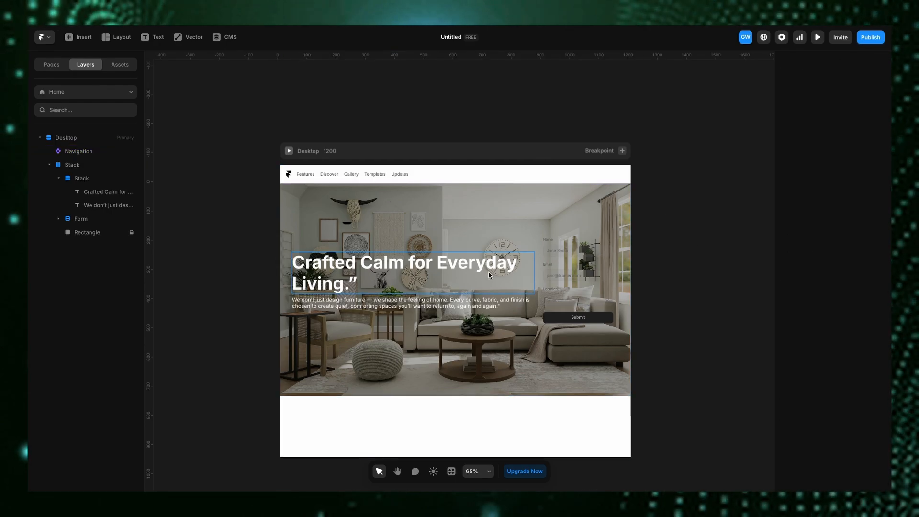
- Widen the form by extending its left edge to about 457 px wide
click(546, 278)
drag(539, 280, 485, 293)
- Set the outer hero stack's gap to 100
click(498, 342)
scroll(890, 315, down, 2)
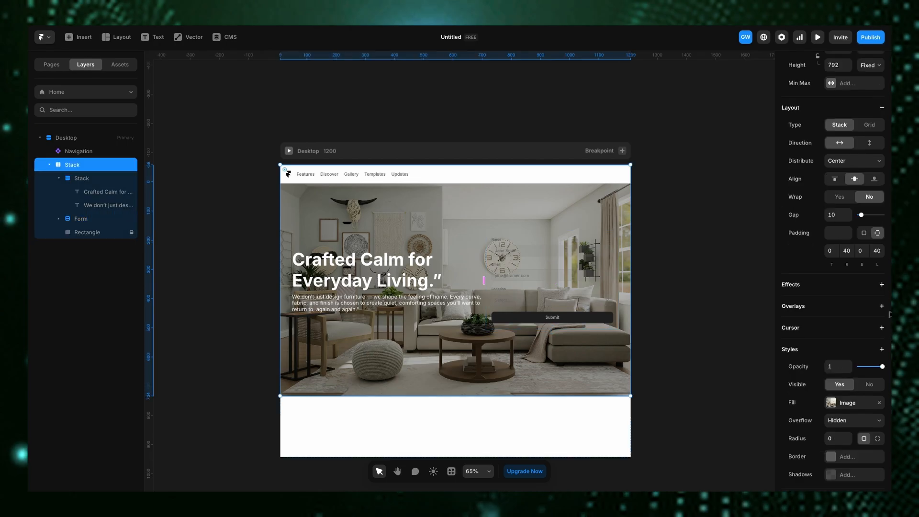
drag(862, 216, 884, 216)
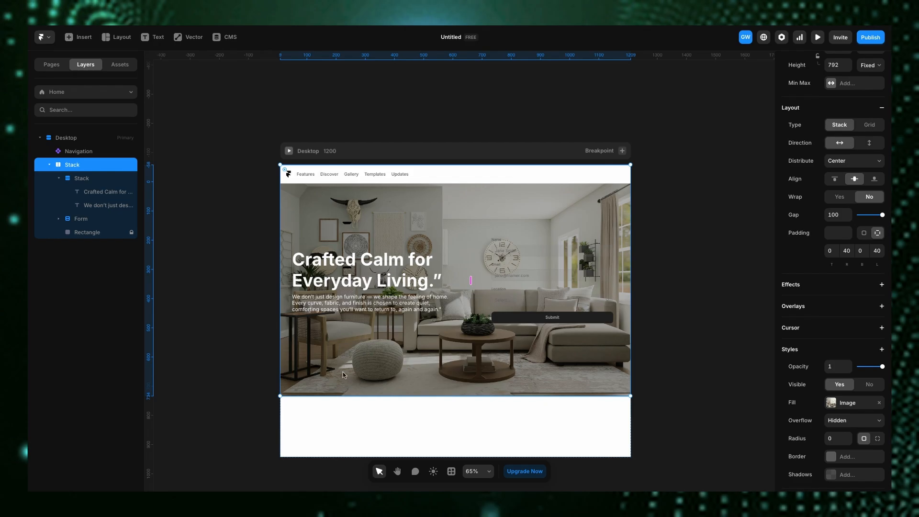
- Set the overlay rectangle's black fill opacity to 33%
click(75, 233)
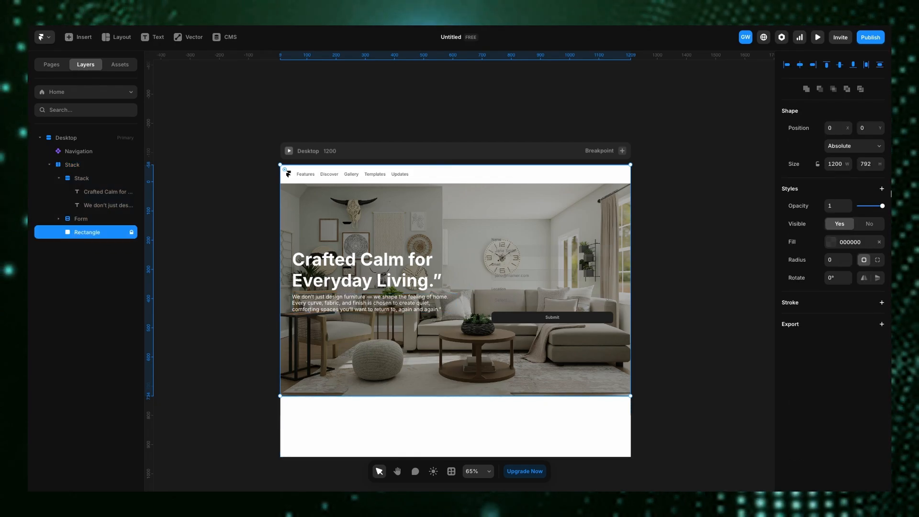
click(831, 241)
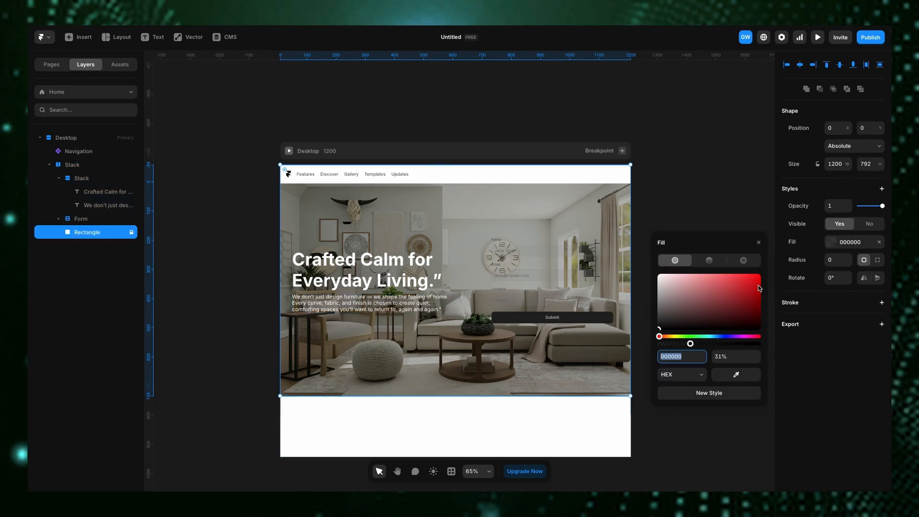
mouse_move(690, 343)
mouse_down()
mouse_move(709, 346)
mouse_move(691, 349)
mouse_up()
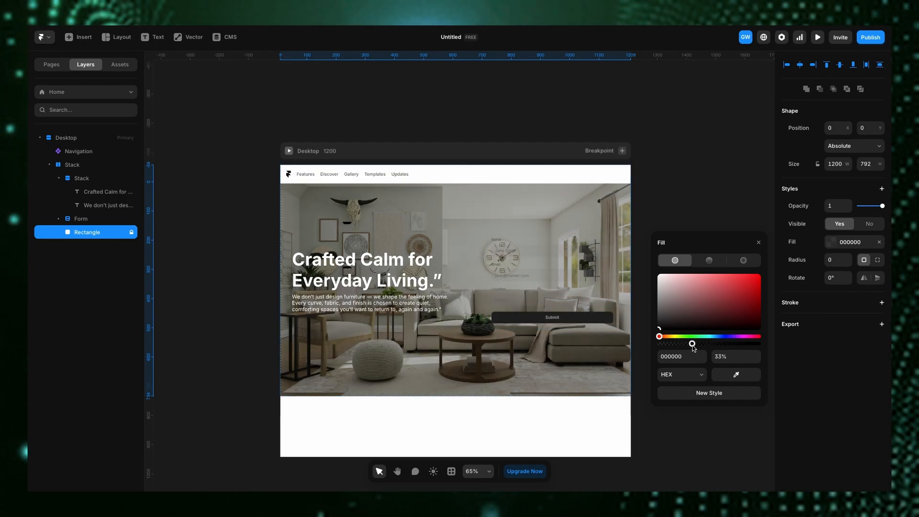
click(499, 289)
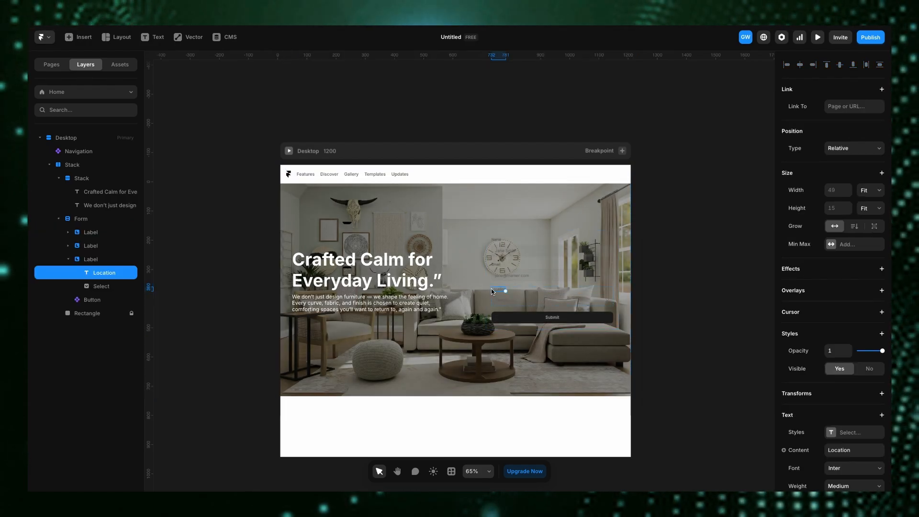
- Add a white FFFFFF fill to the form
click(539, 276)
click(524, 225)
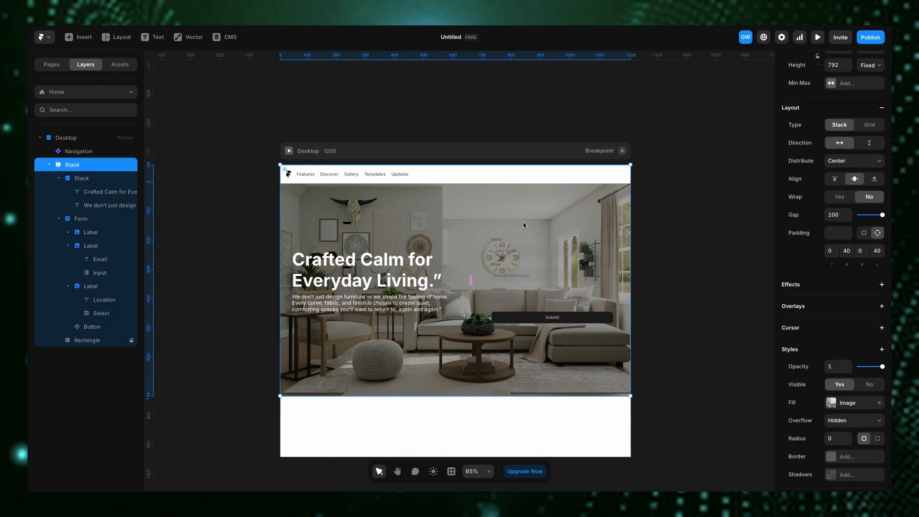
click(524, 238)
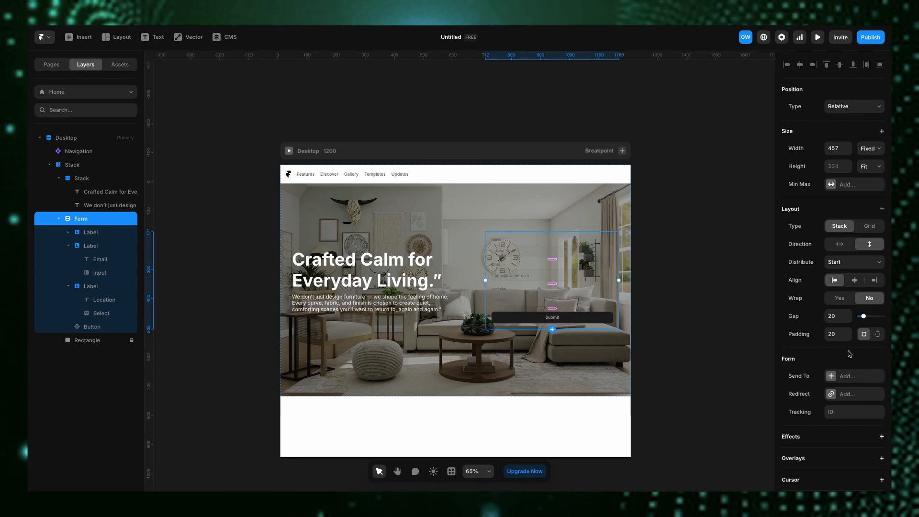
scroll(859, 264, down, 5)
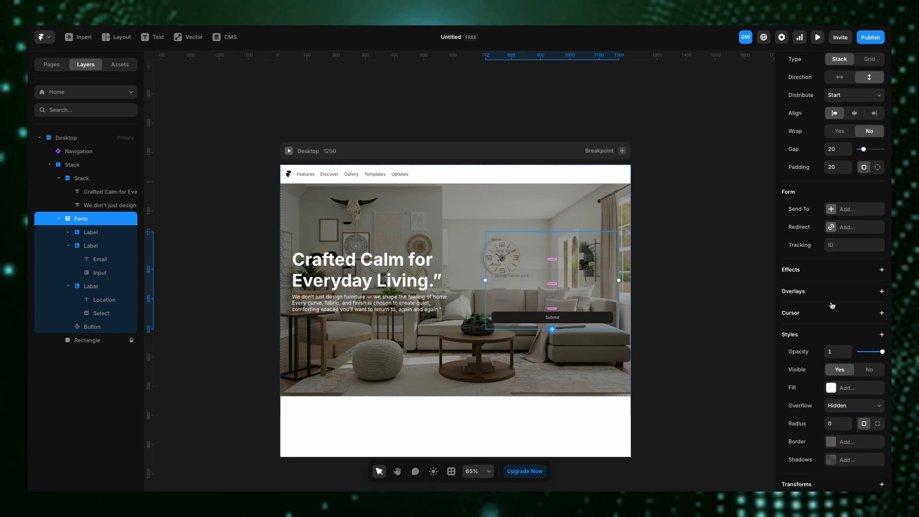
click(842, 374)
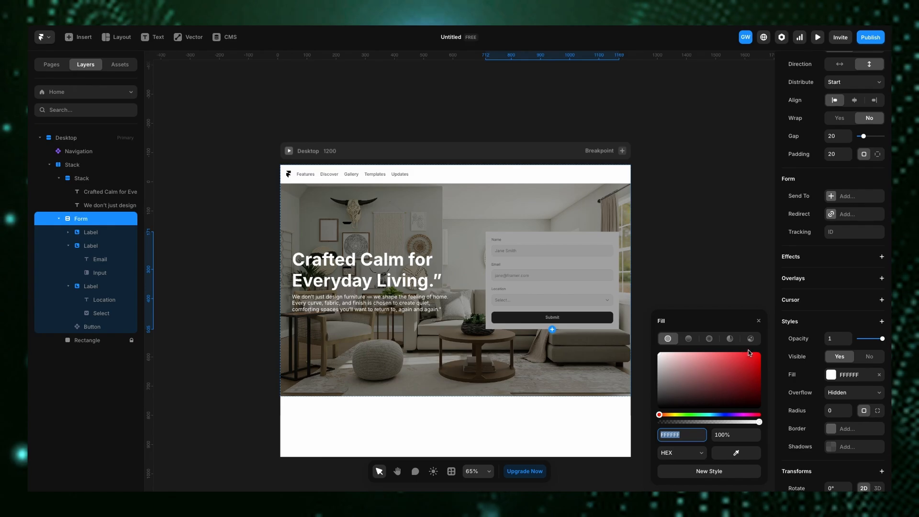
click(642, 311)
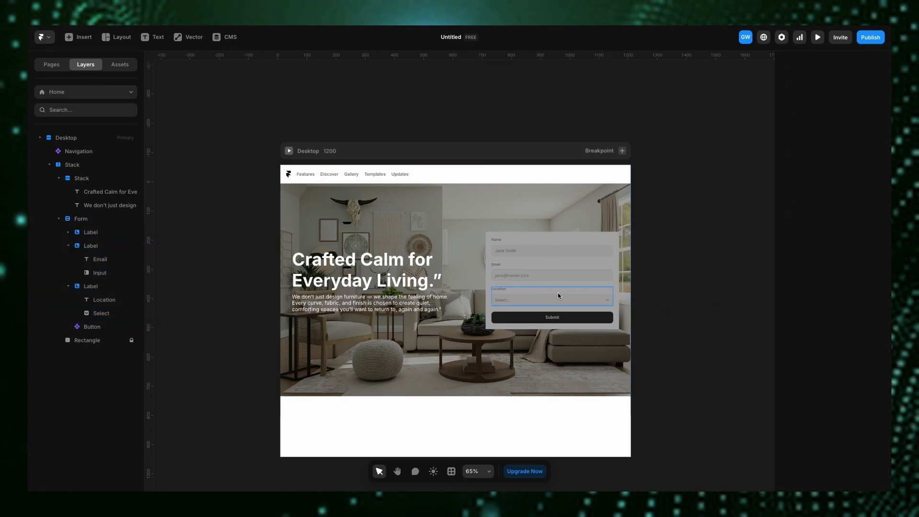
click(550, 238)
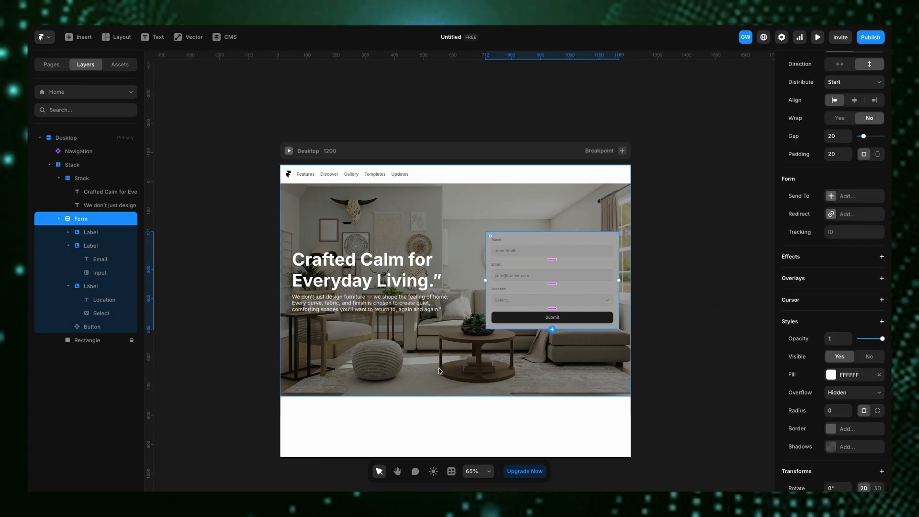
click(421, 374)
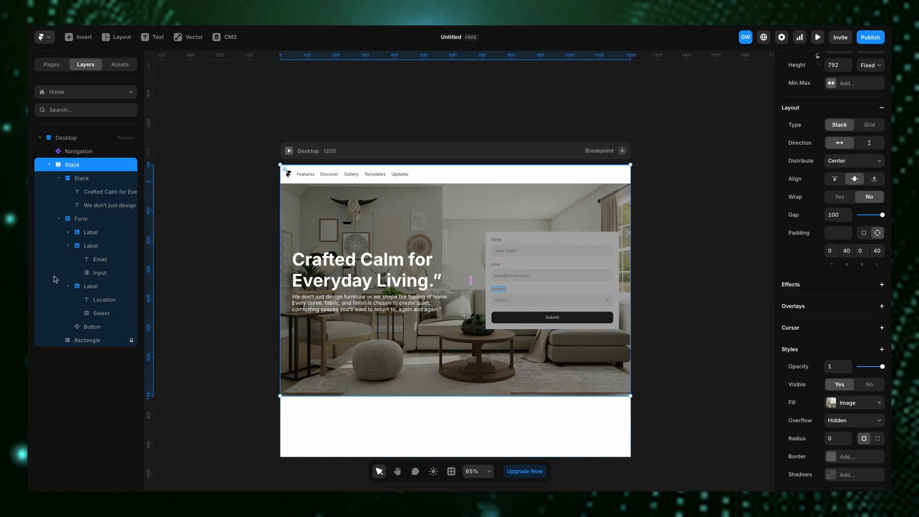
click(81, 341)
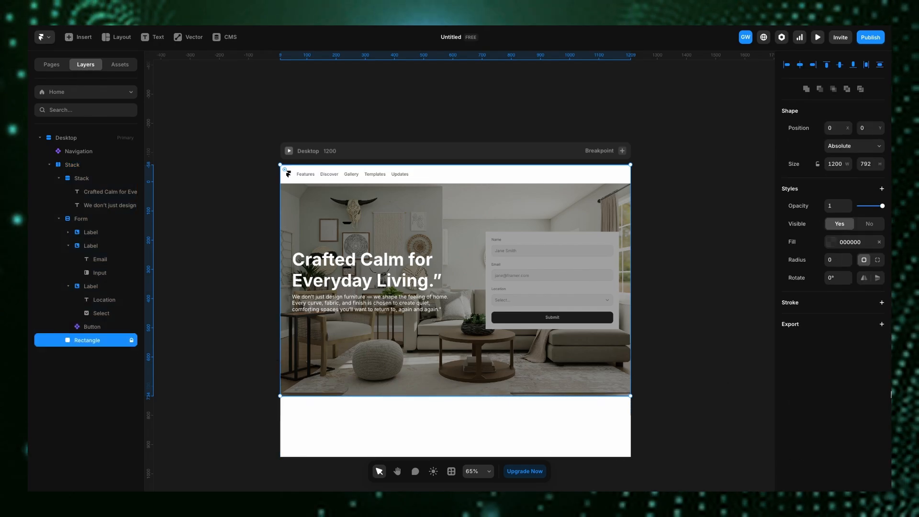
click(882, 188)
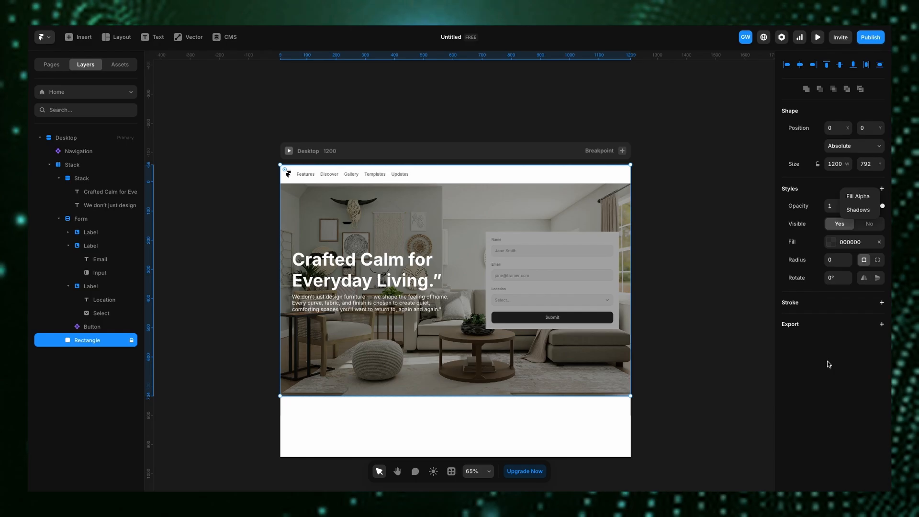
click(828, 361)
click(882, 189)
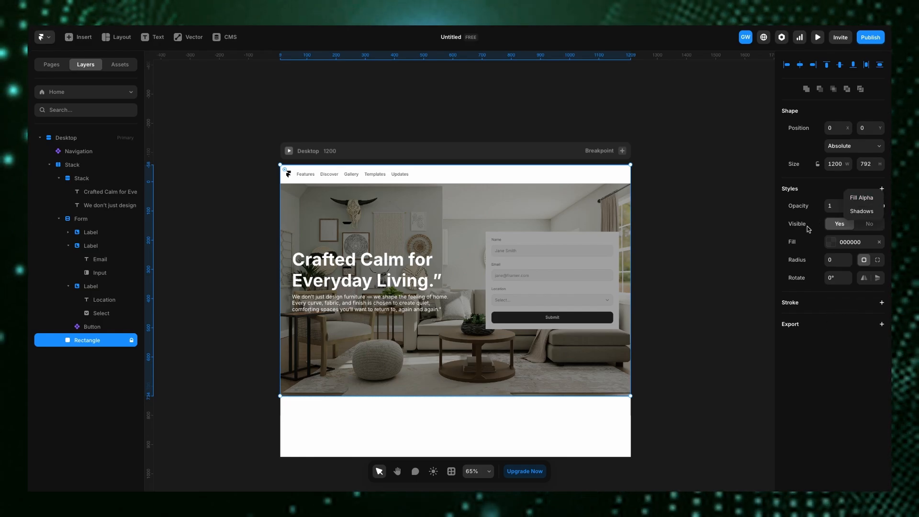
click(823, 393)
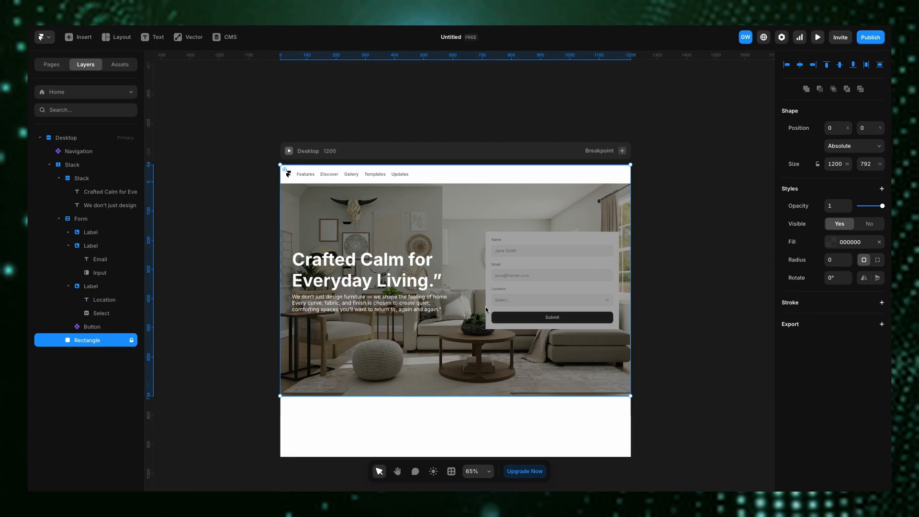
- Give the form a Z Index style of 2
click(551, 292)
scroll(885, 279, down, 3)
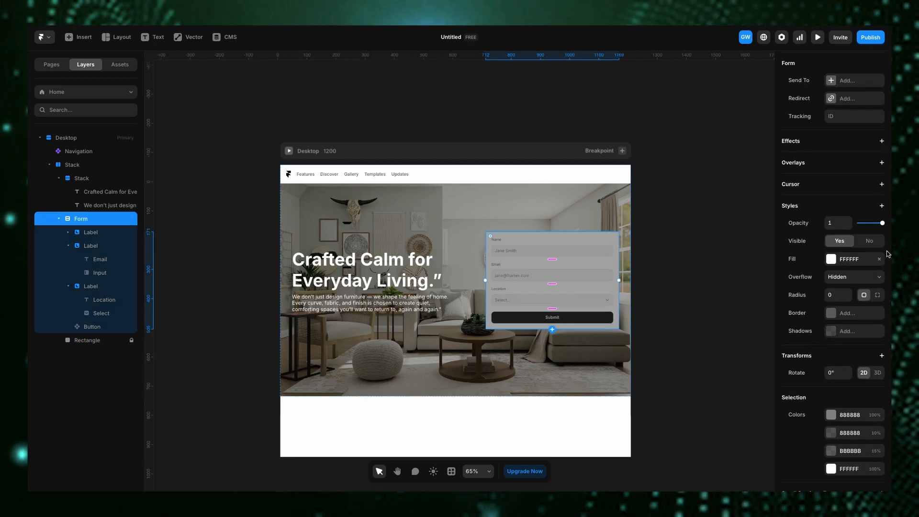
click(882, 208)
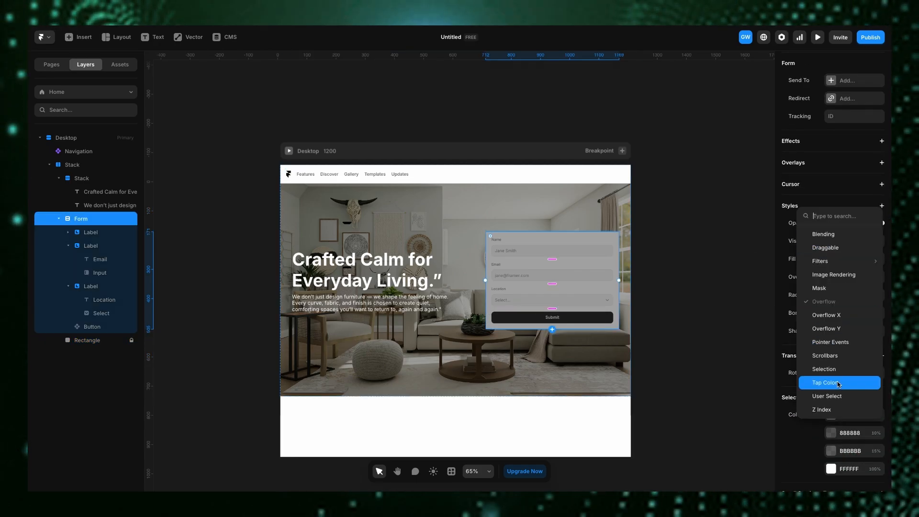
click(843, 410)
click(833, 349)
text(2)
key(Return)
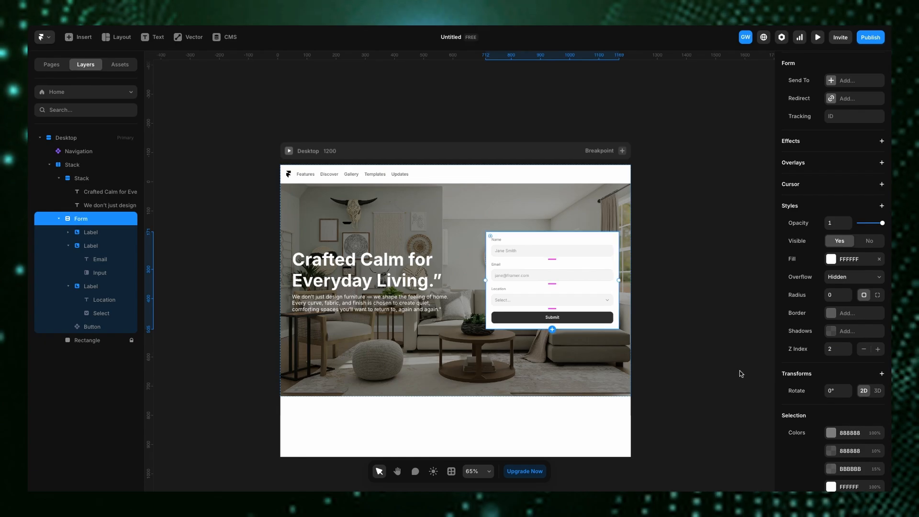
- Delete the Location field group from the form
scroll(584, 288, up, 5)
scroll(584, 285, up, 1)
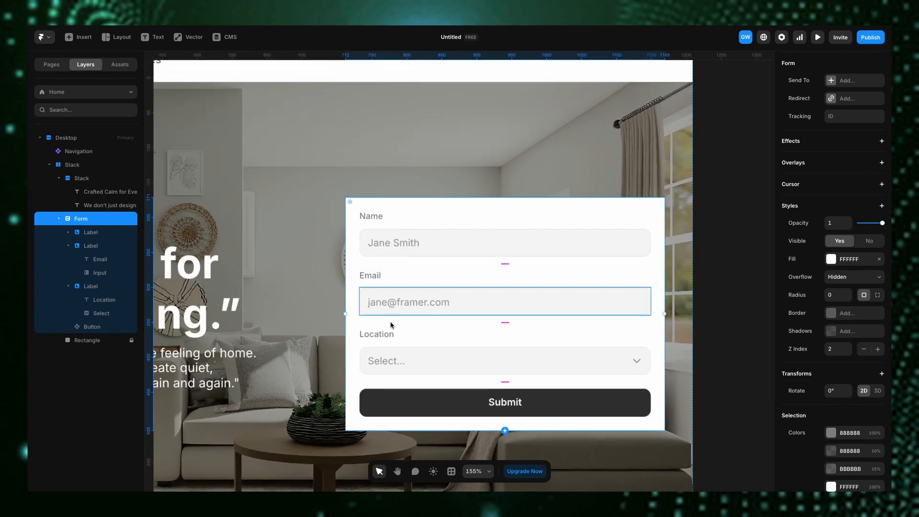
scroll(430, 336, down, 1)
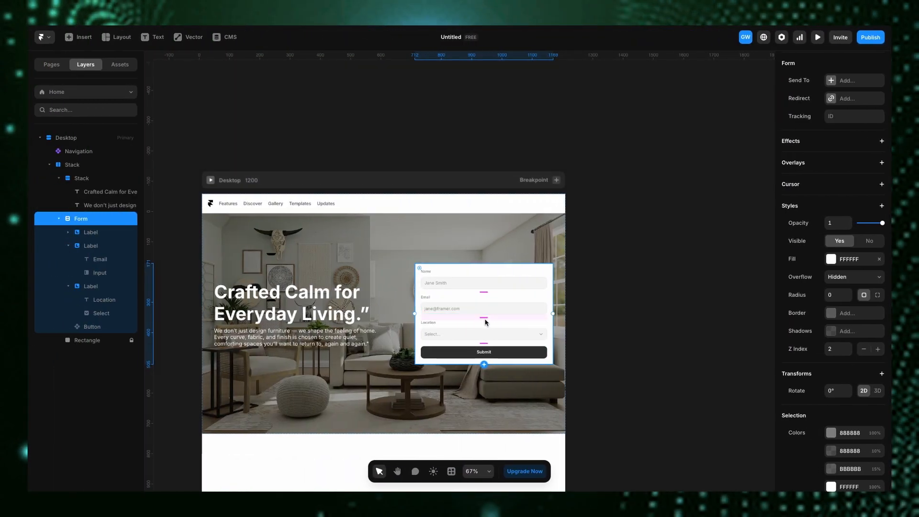
click(470, 335)
scroll(464, 328, up, 5)
click(462, 320)
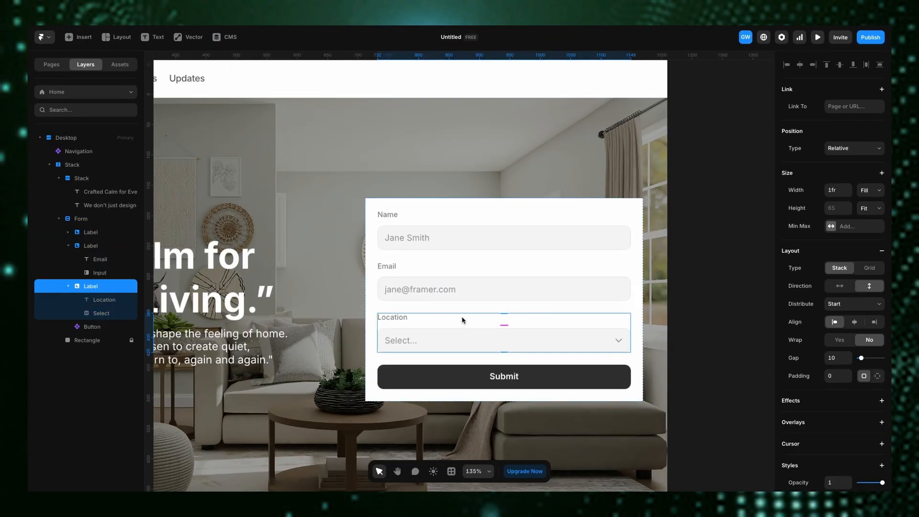
key(Delete)
- Duplicate the Email field group in the form
click(431, 310)
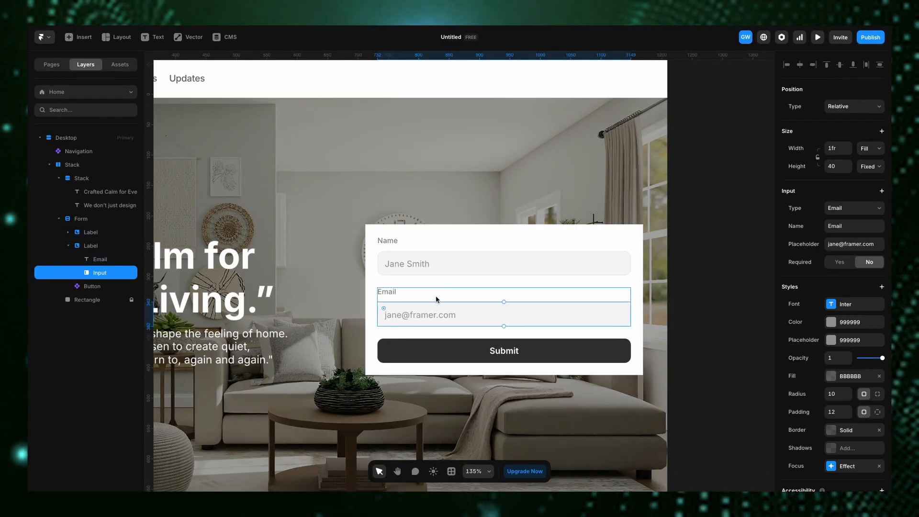
click(435, 296)
key(ctrl+d)
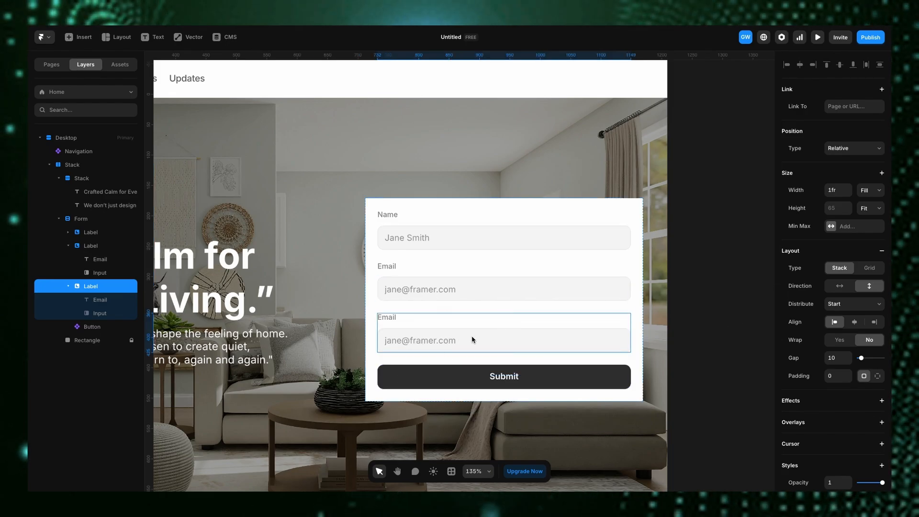
- Change the duplicated field's input type to Text Area
click(87, 313)
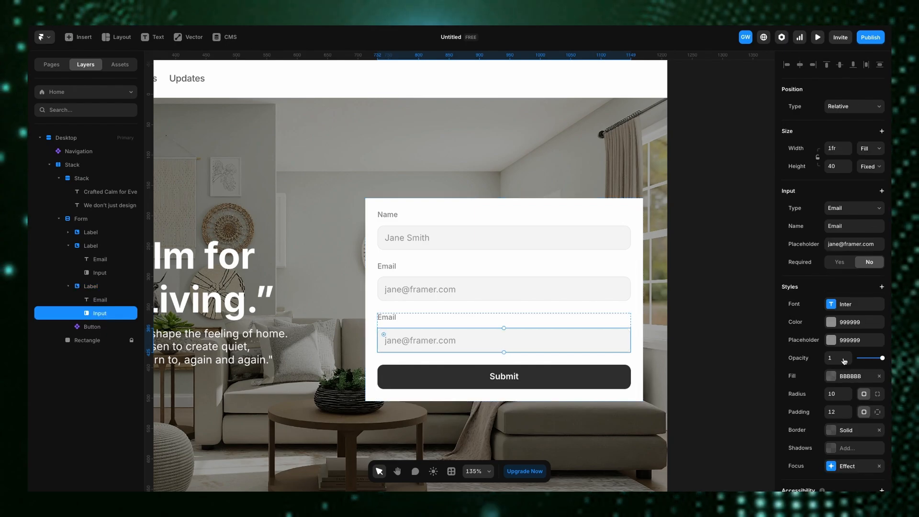
scroll(844, 361, down, 2)
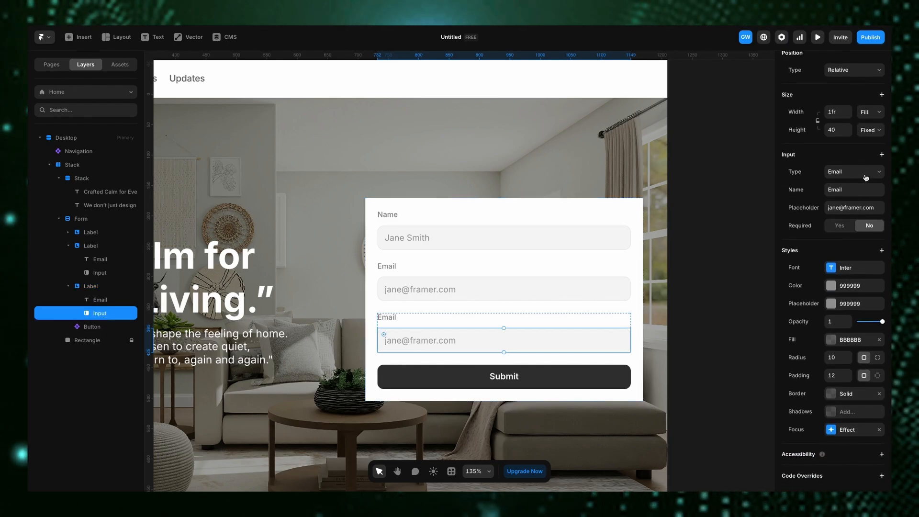
click(866, 177)
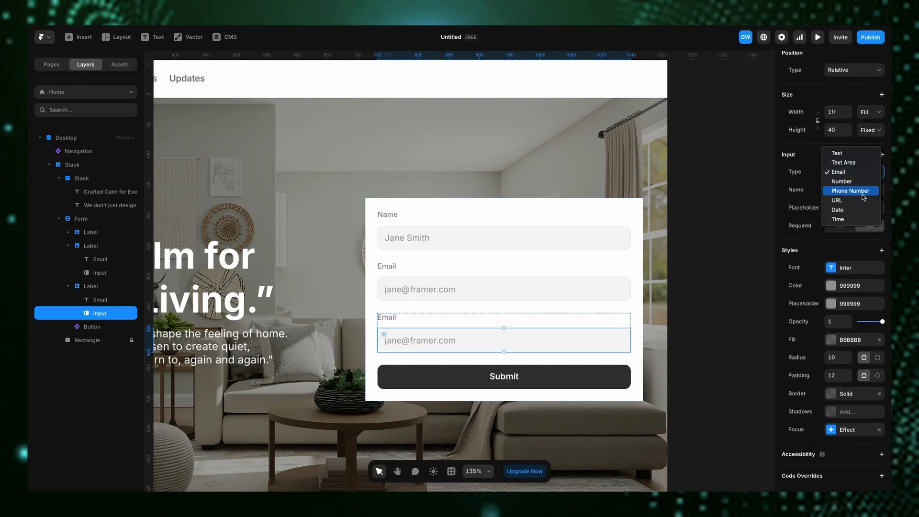
click(844, 163)
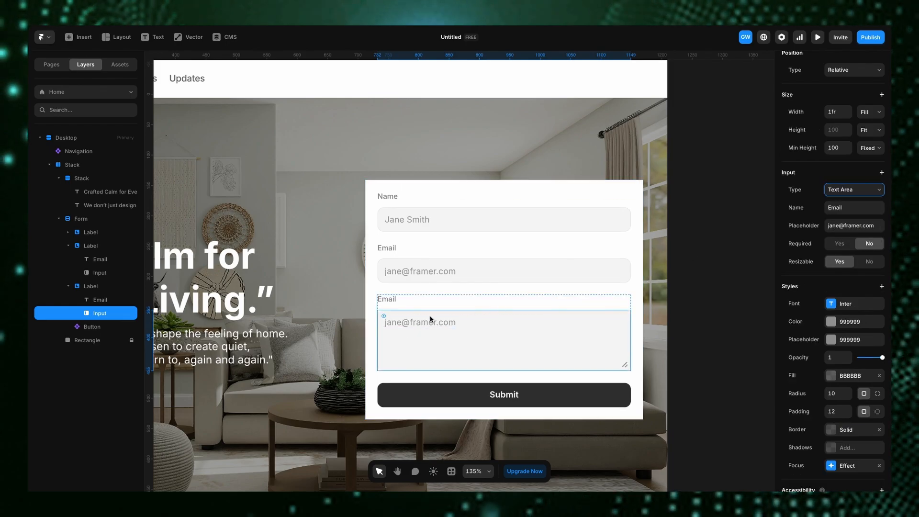
- Rename the duplicated field's label to "What do you want"
click(391, 300)
double_click(391, 300)
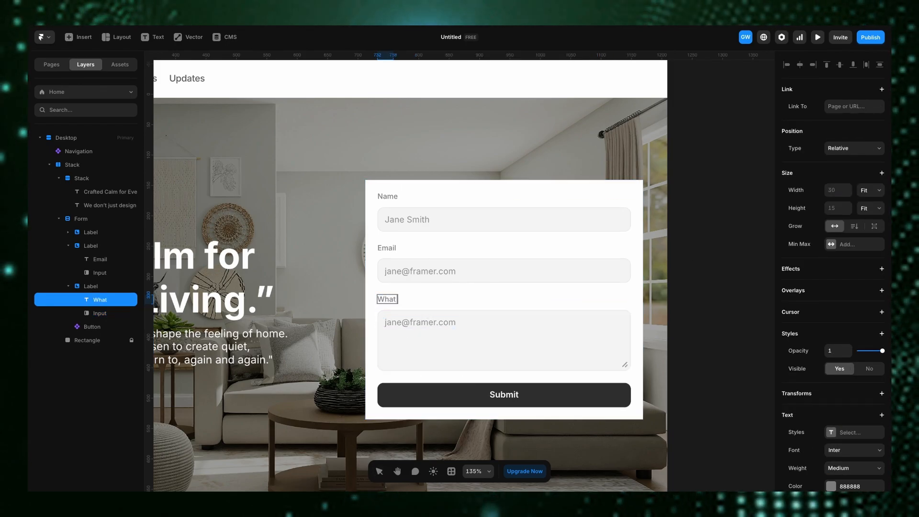
text(What do)
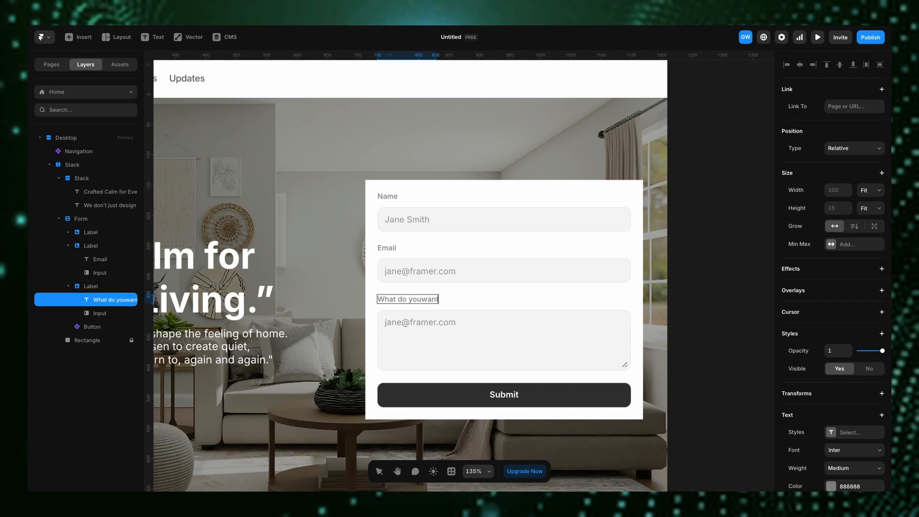
text( you want)
click(420, 299)
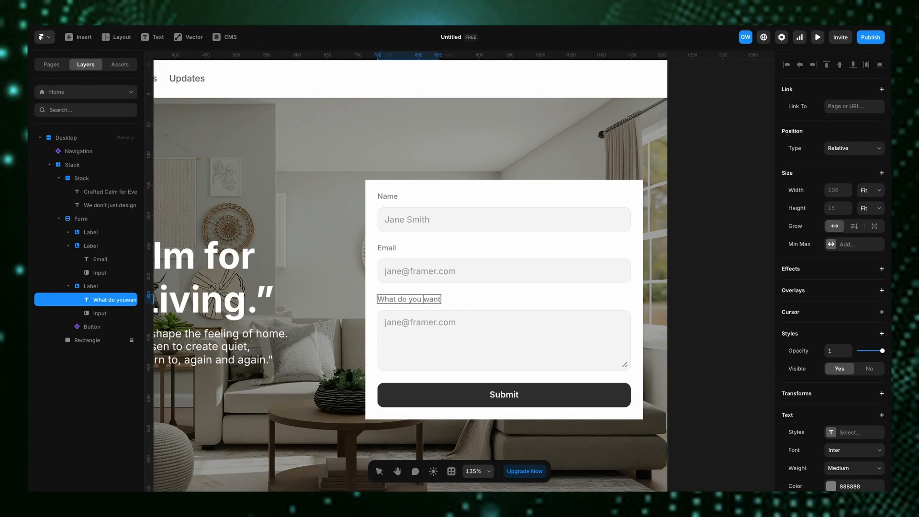
click(745, 248)
- Set the form's corner radius to 12
click(435, 188)
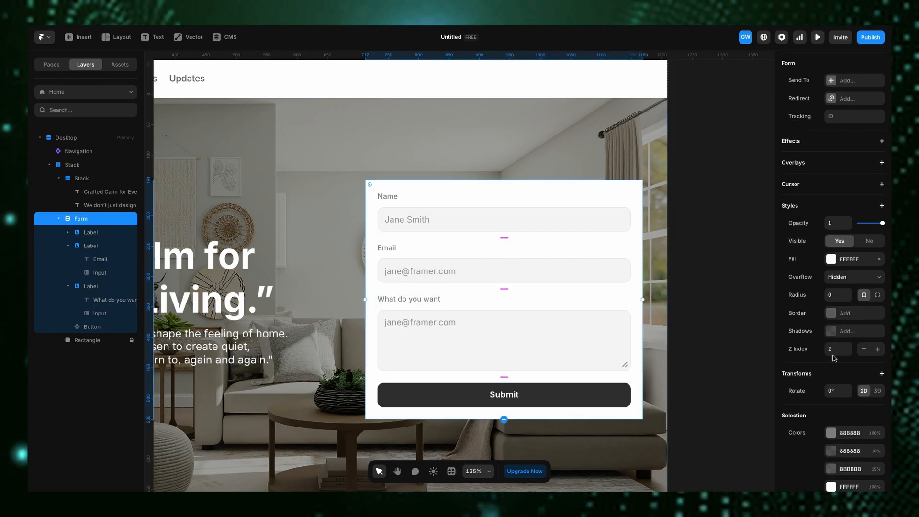
scroll(839, 328, up, 5)
scroll(842, 391, down, 4)
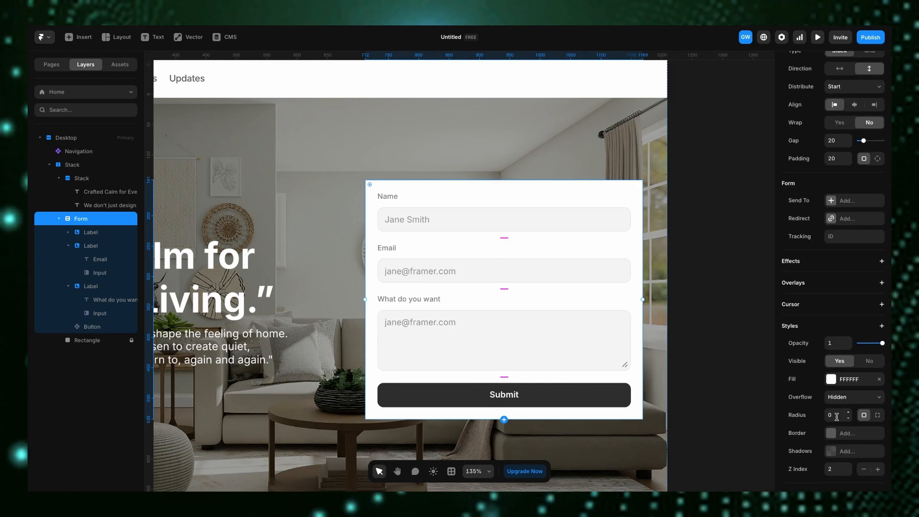
click(851, 414)
text(12)
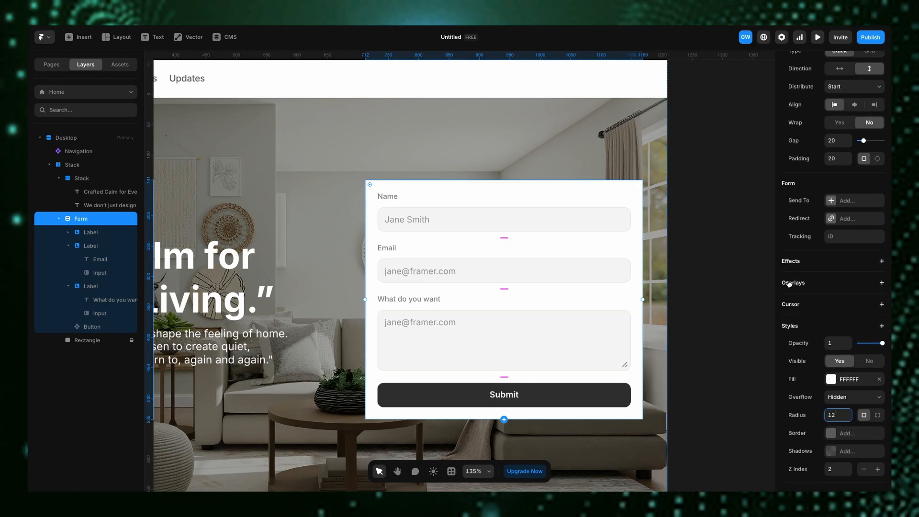
click(748, 293)
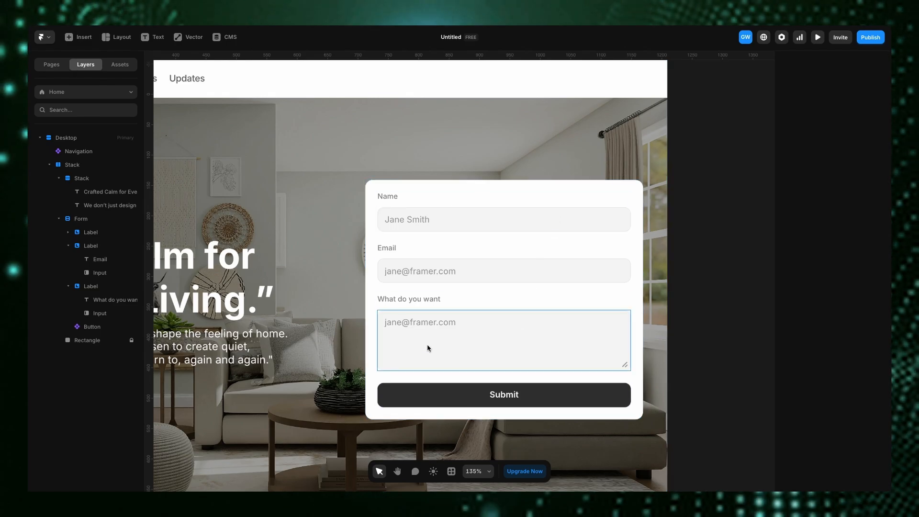
- Add a Checkbox field below the text area in the form
scroll(460, 363, down, 1)
click(480, 387)
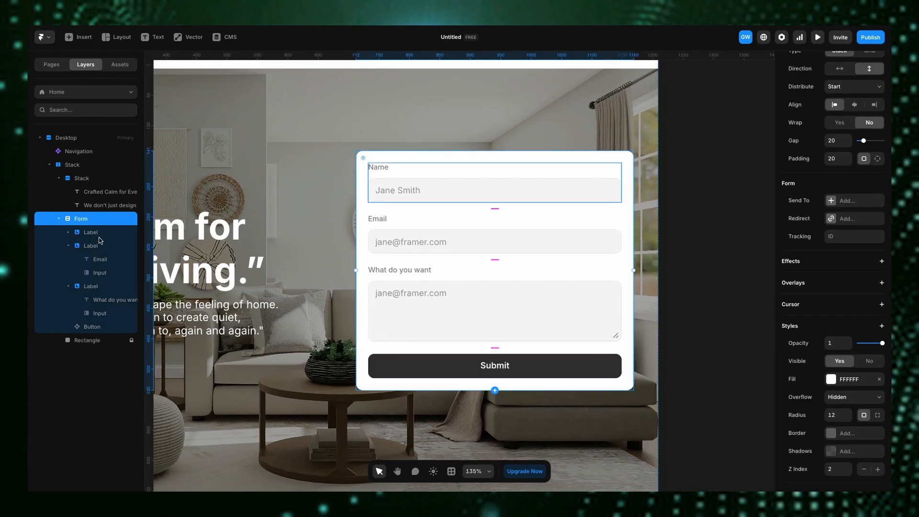
click(496, 394)
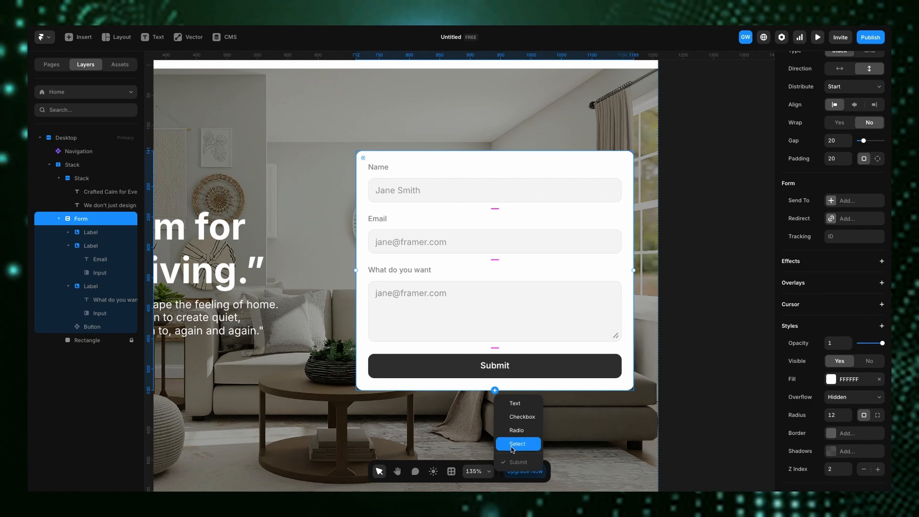
click(523, 416)
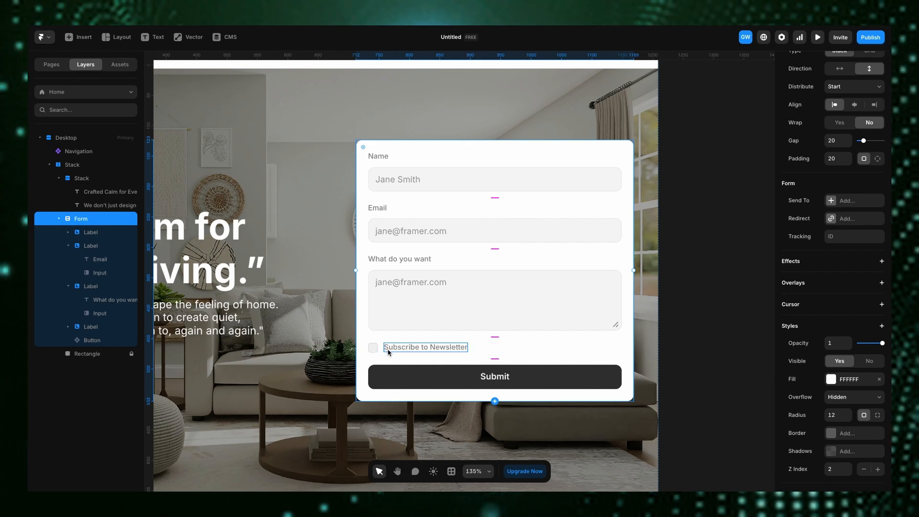
- Convert the checkbox row into a new component named Checkbox
click(489, 349)
right_click(489, 349)
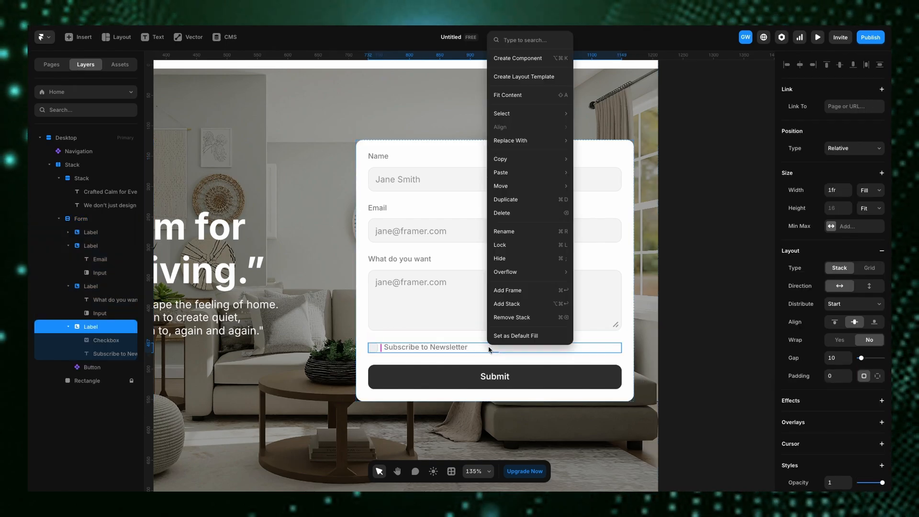
click(541, 59)
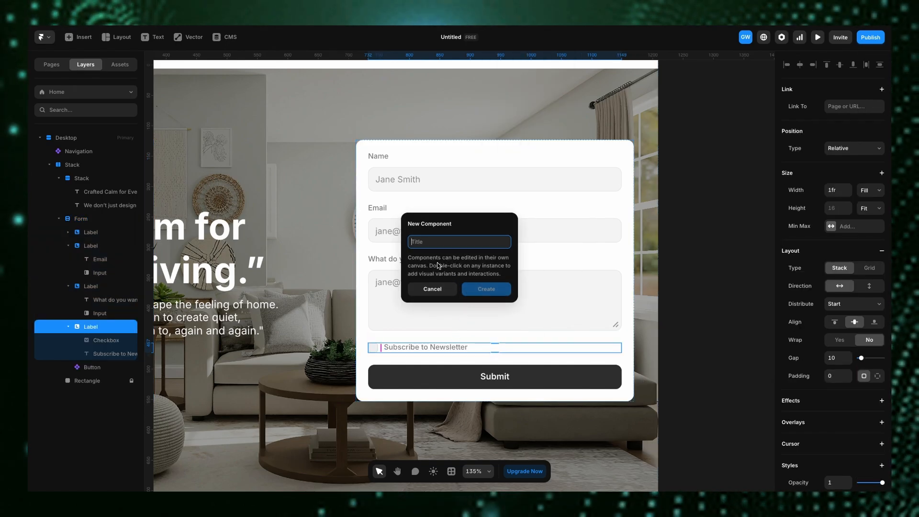
text(Che)
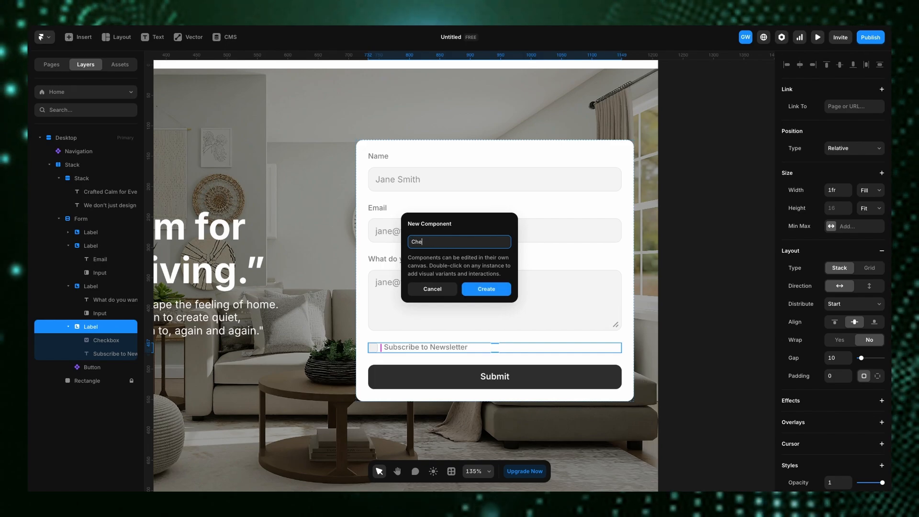
text(ckbox)
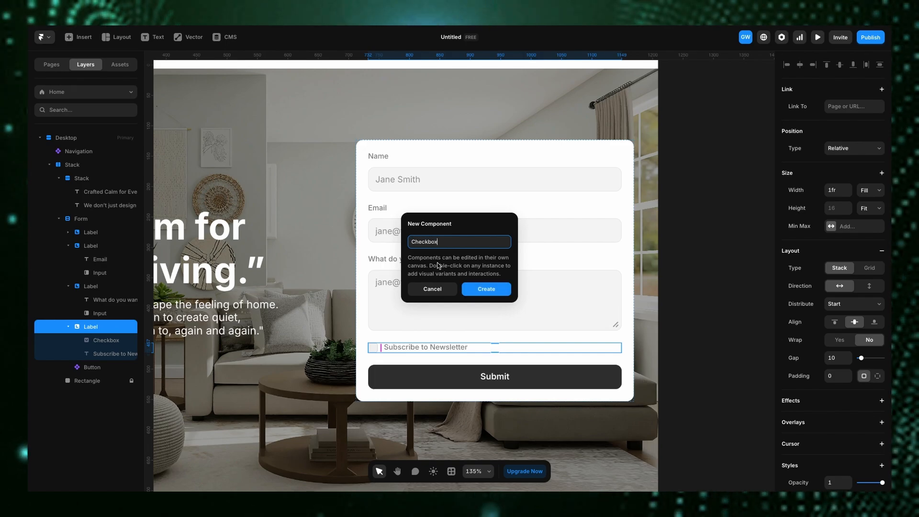
click(487, 289)
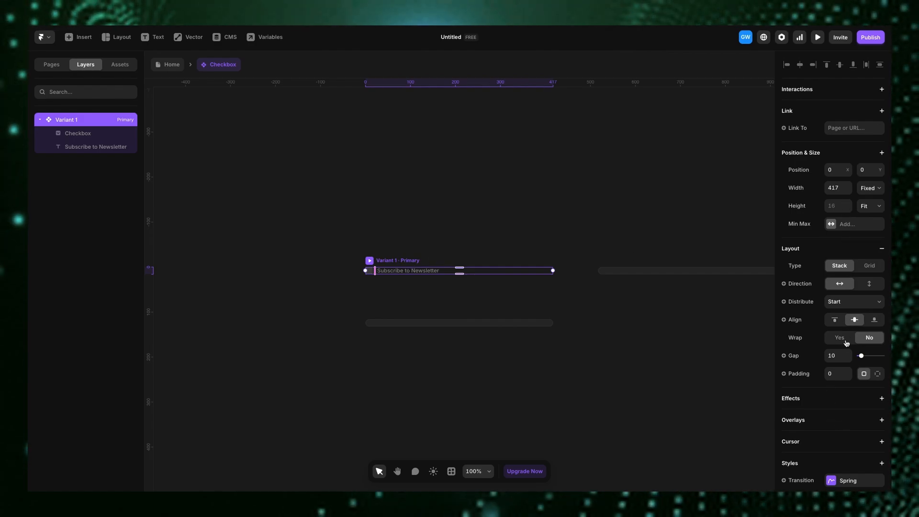
- Set the checkbox component's padding to 14 and its width to Fit Content
click(849, 371)
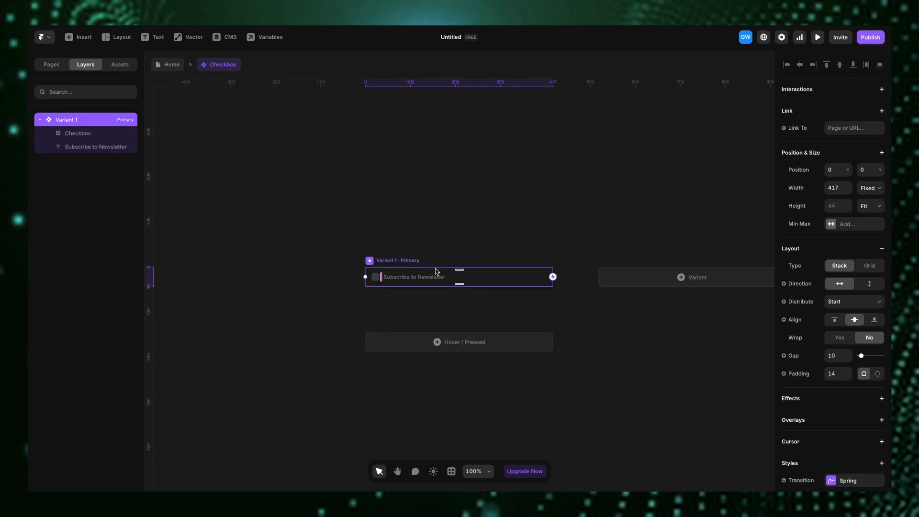
click(880, 190)
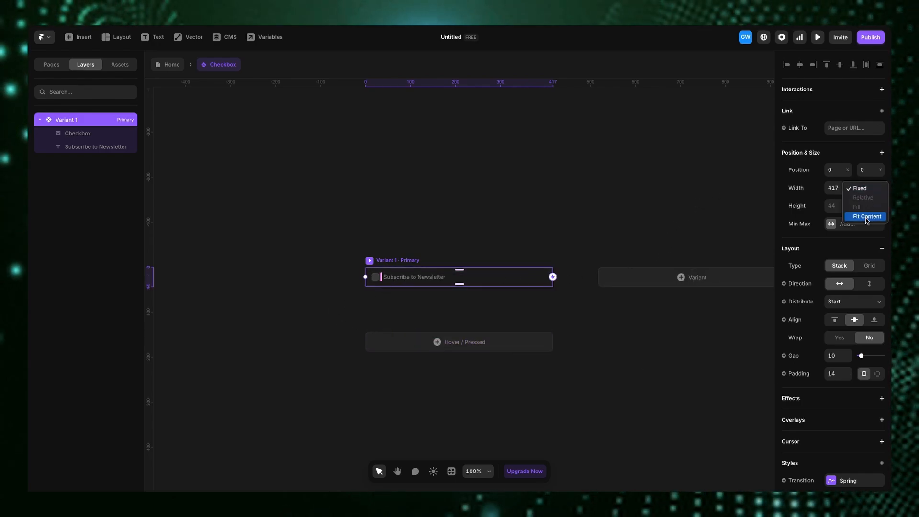
click(866, 212)
- Change the checkbox label text to Chair
double_click(423, 277)
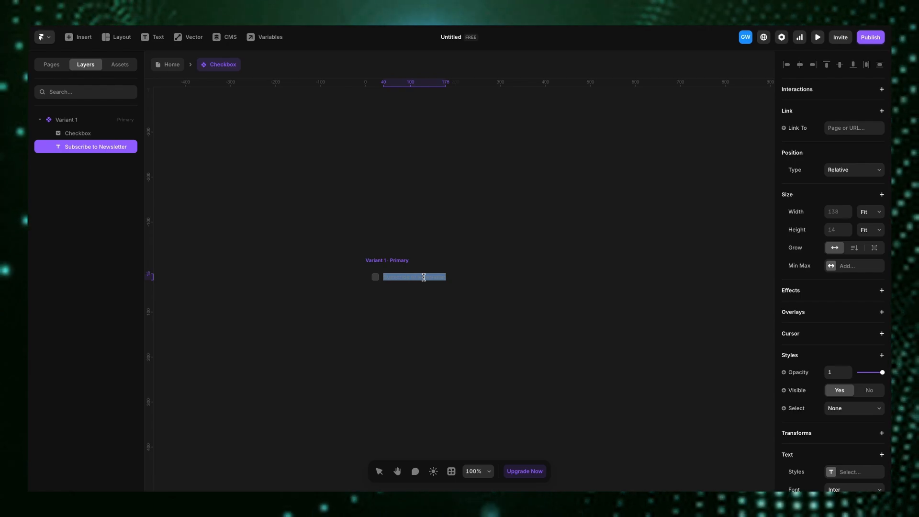
text(Chair)
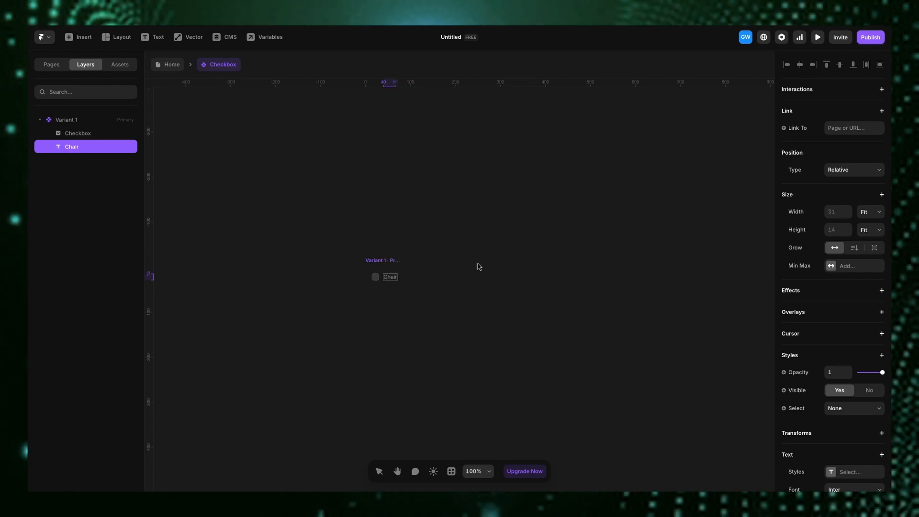
key(Escape)
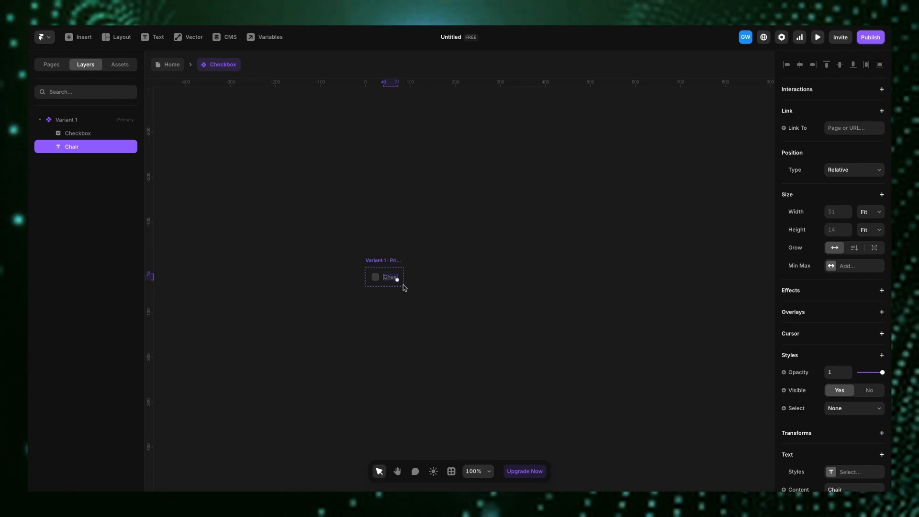
- Add a Value input property of Chair to the checkbox input
scroll(846, 437, down, 5)
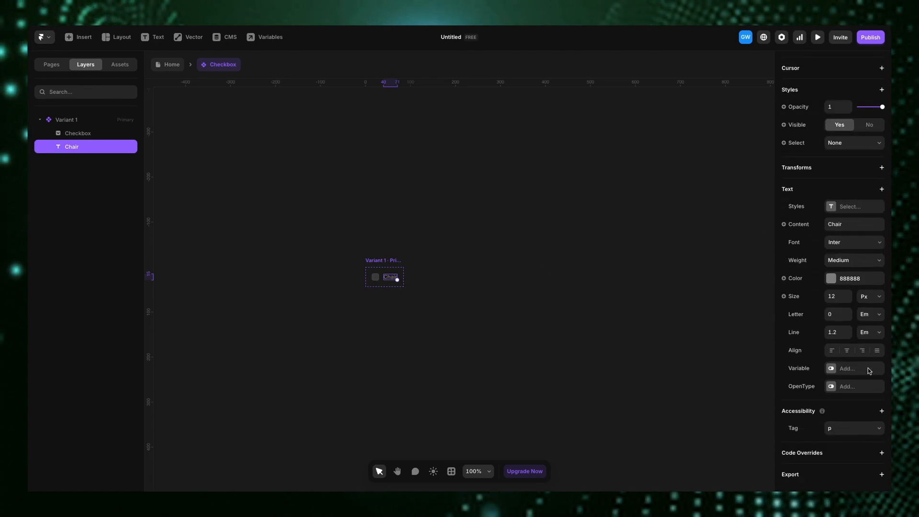
click(375, 261)
scroll(850, 285, down, 2)
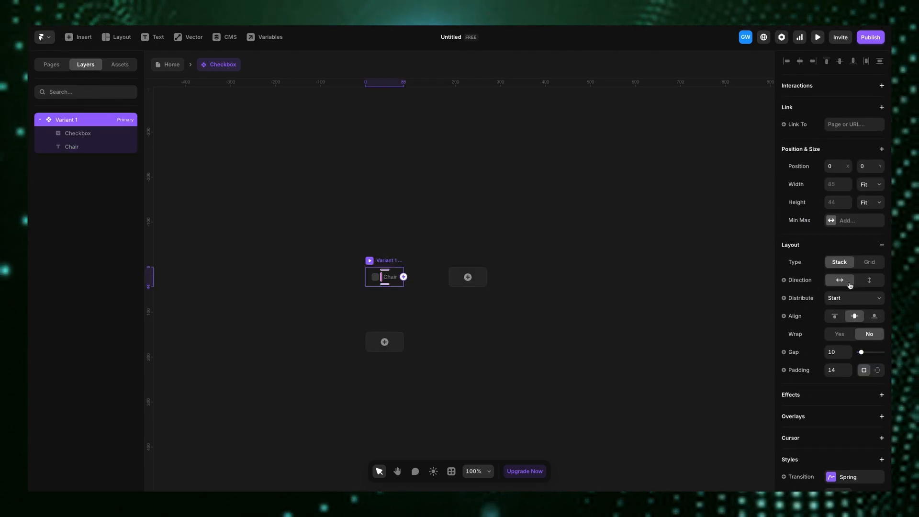
scroll(524, 284, down, 3)
scroll(694, 295, up, 1)
scroll(860, 309, up, 1)
scroll(835, 322, down, 6)
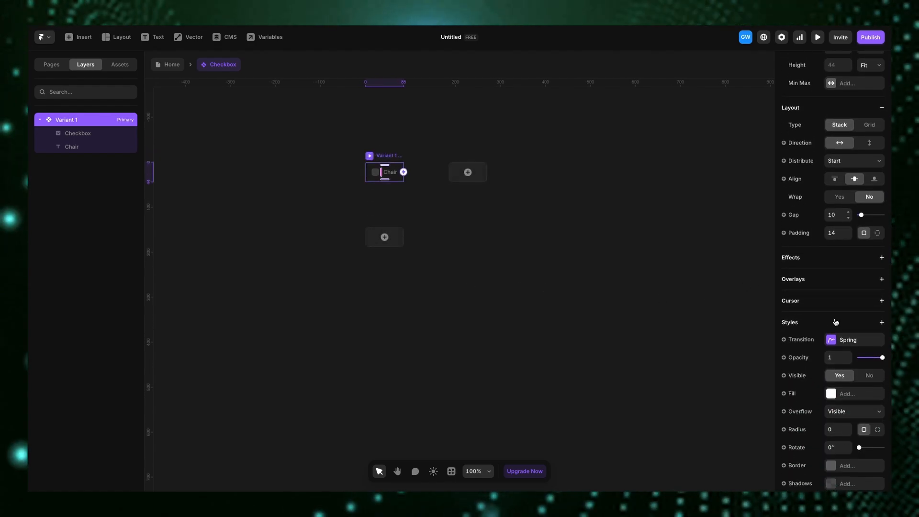
click(376, 175)
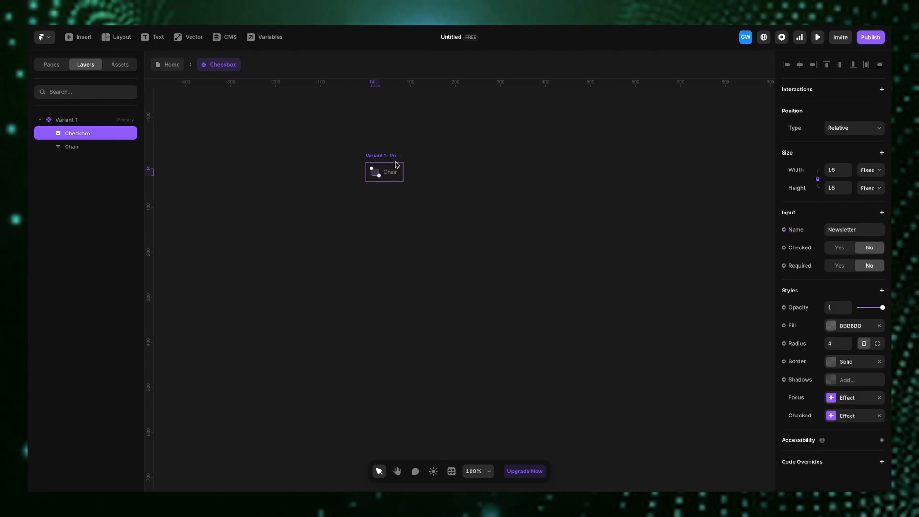
click(883, 213)
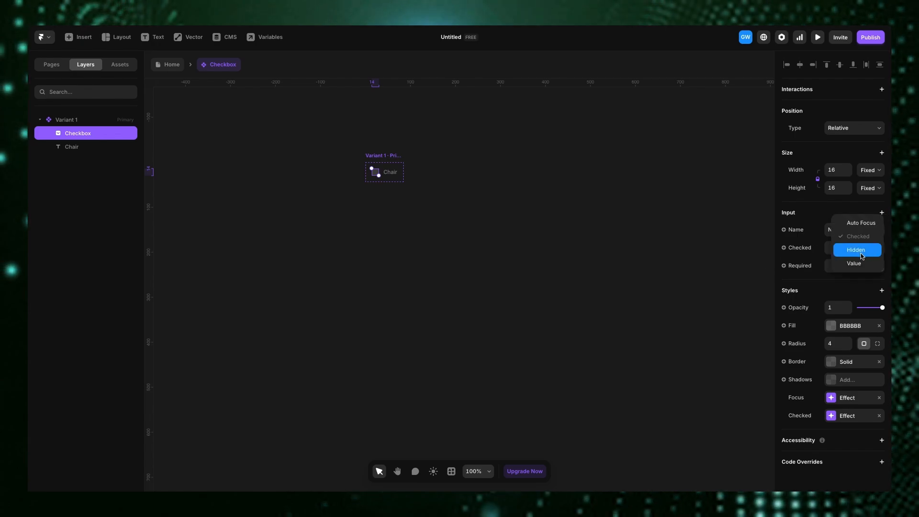
click(861, 266)
click(831, 247)
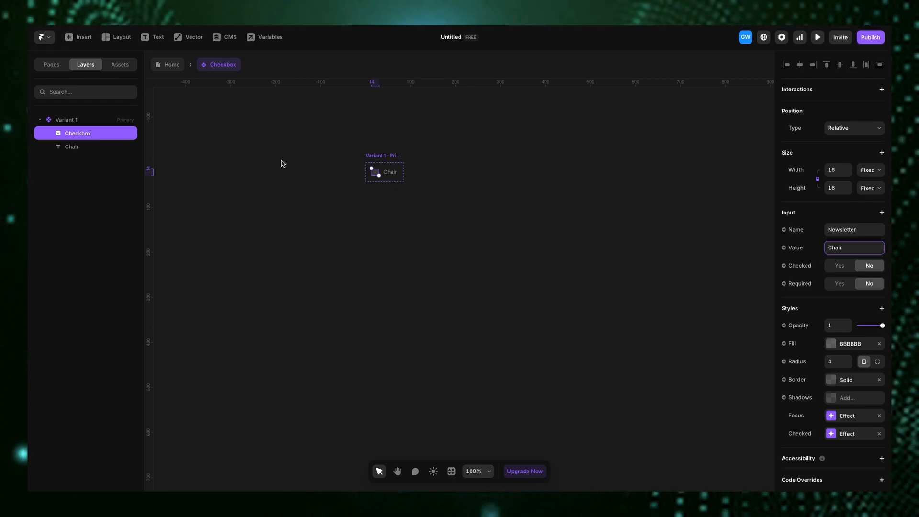
- Give the checkbox component a white FFFFFF fill
click(385, 156)
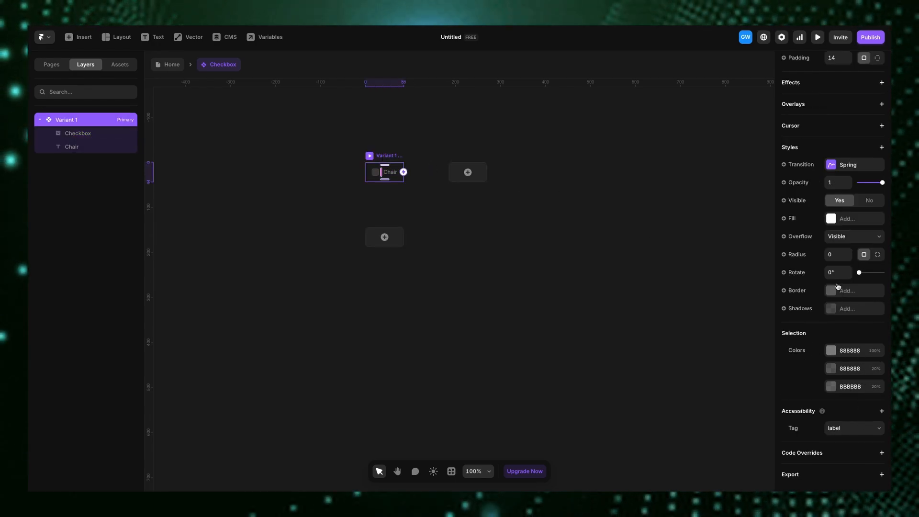
click(832, 220)
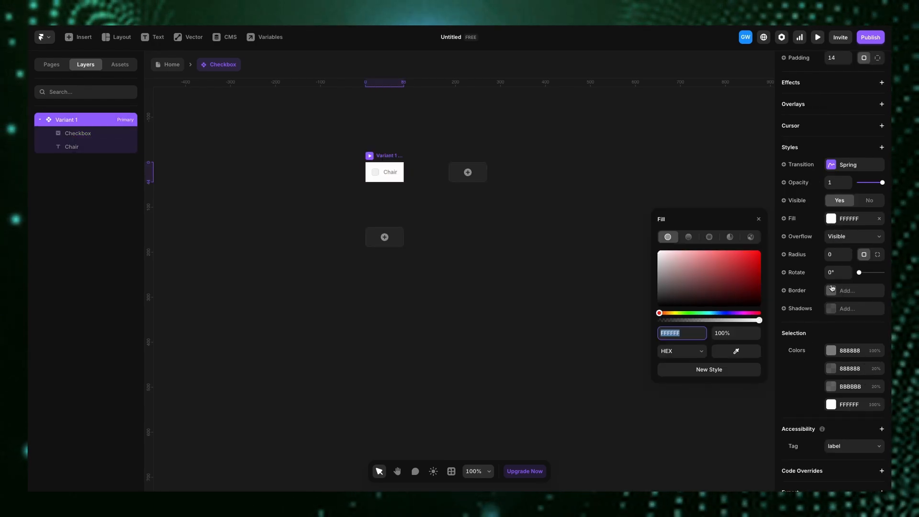
- Add a 1 px 222222 solid border to the component and set its corner radius to 16
click(832, 289)
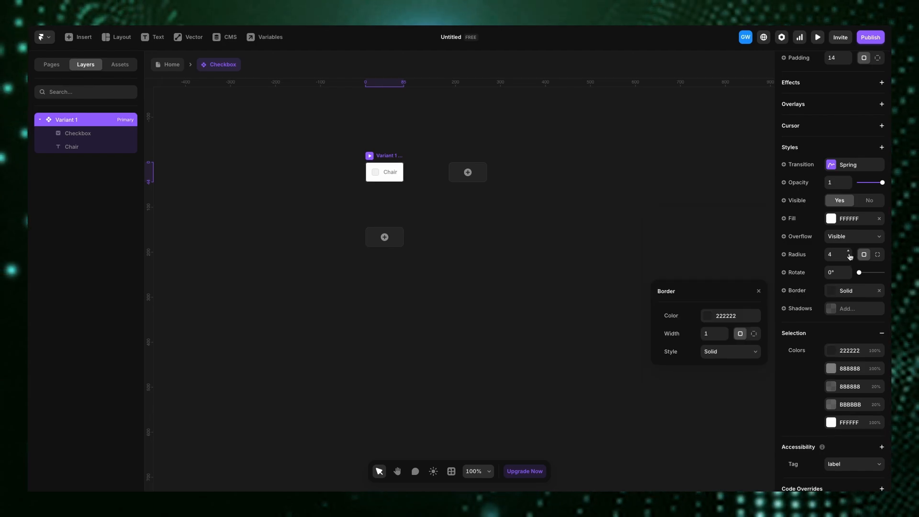
drag(850, 257, 849, 252)
scroll(833, 292, up, 5)
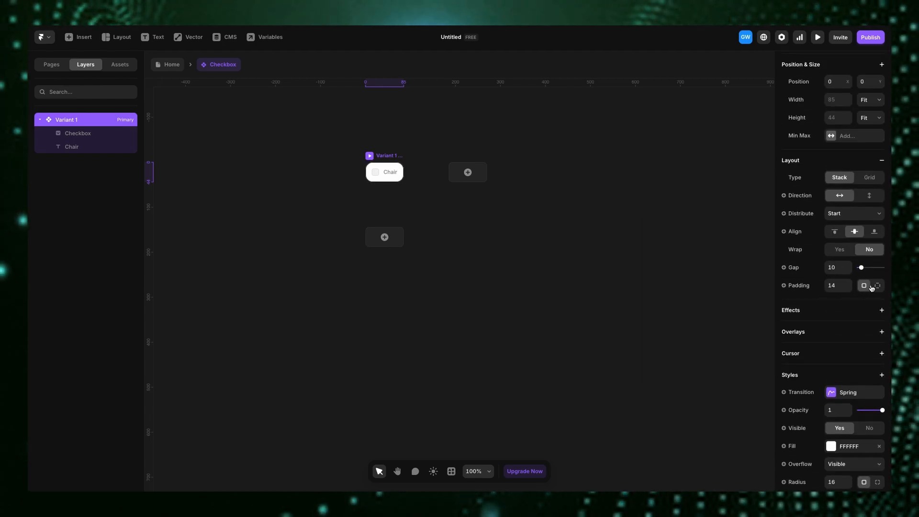
- Switch the component to individual padding and set both padding values to 20
click(873, 286)
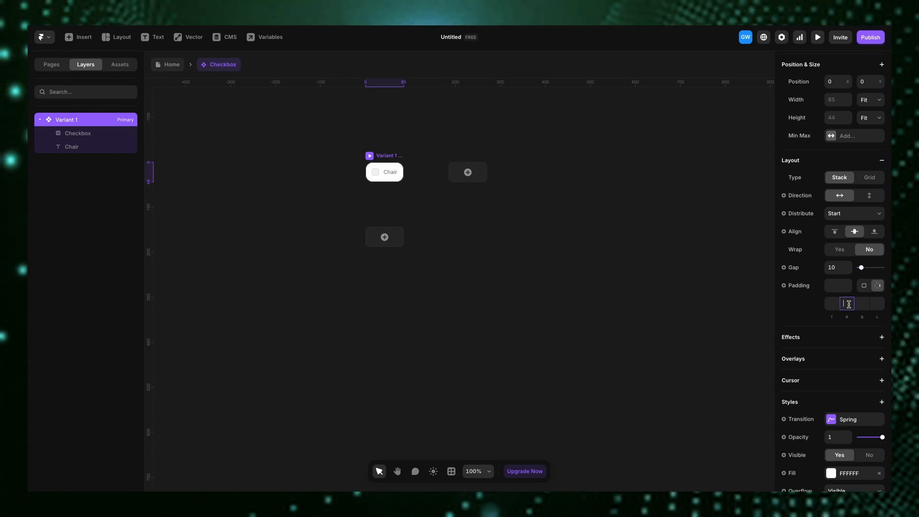
click(847, 305)
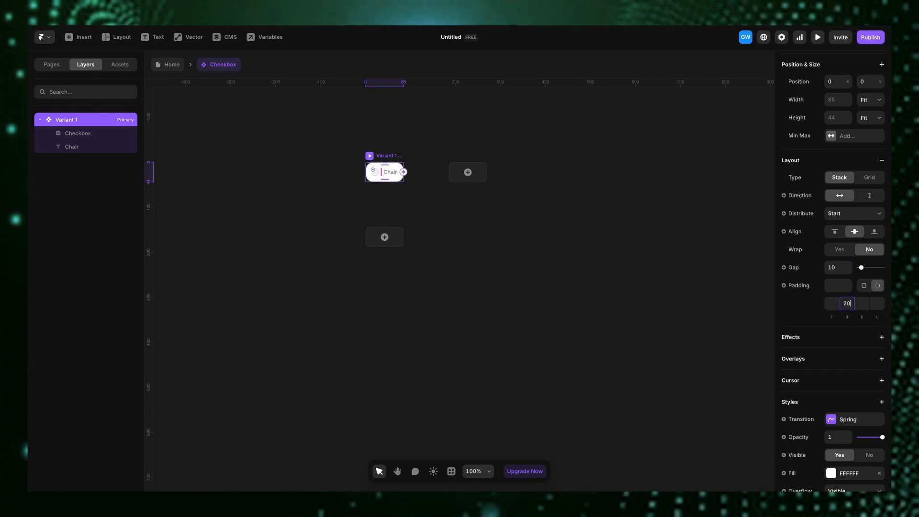
click(879, 303)
text(2)
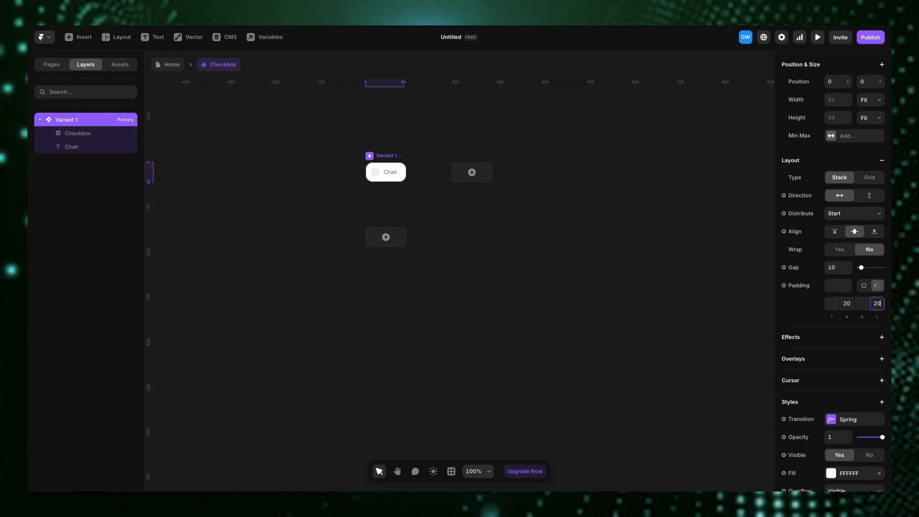
text(0)
click(724, 320)
- Increase the component's horizontal padding to 35
click(381, 163)
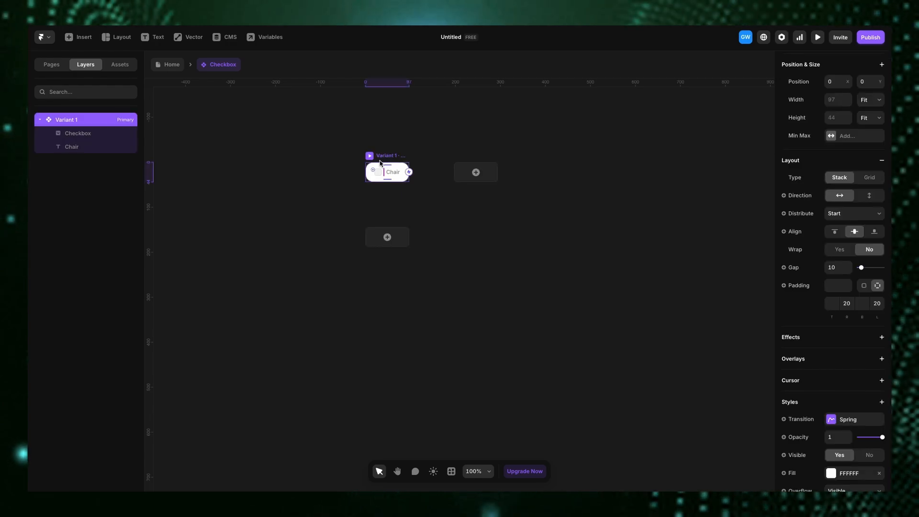
scroll(375, 173, up, 5)
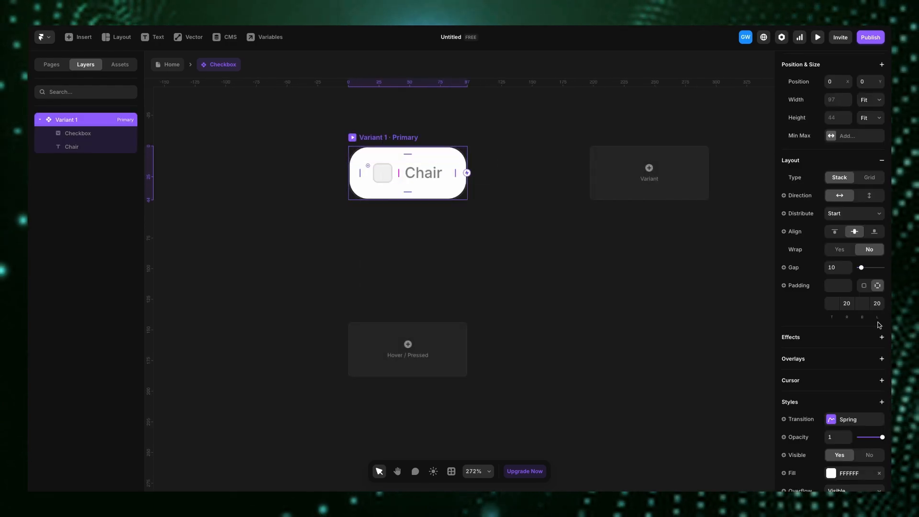
click(852, 303)
text(35)
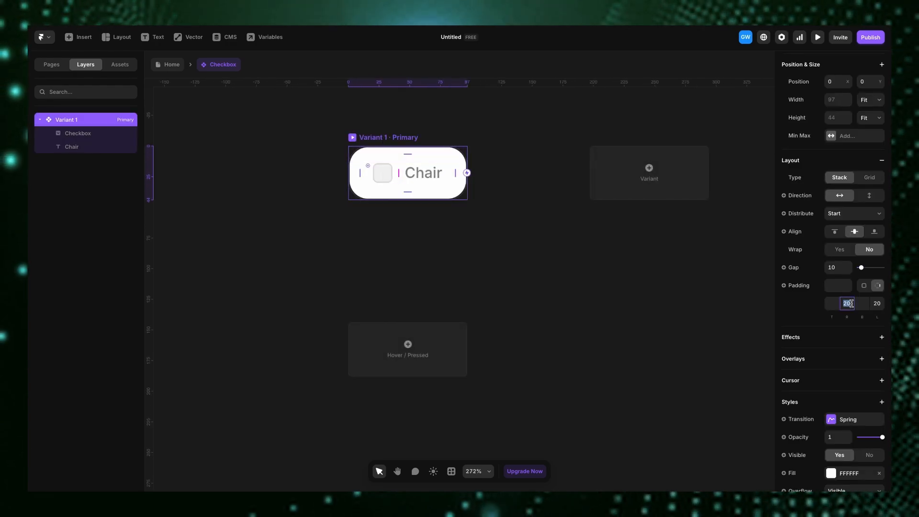
click(877, 304)
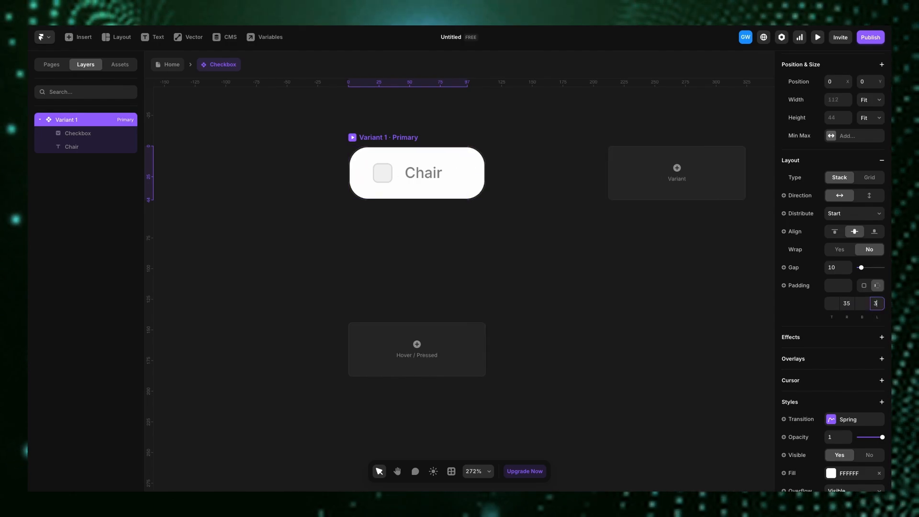
click(654, 283)
- Remove the fill and the border from the checkbox input
scroll(654, 283, down, 3)
scroll(511, 207, up, 4)
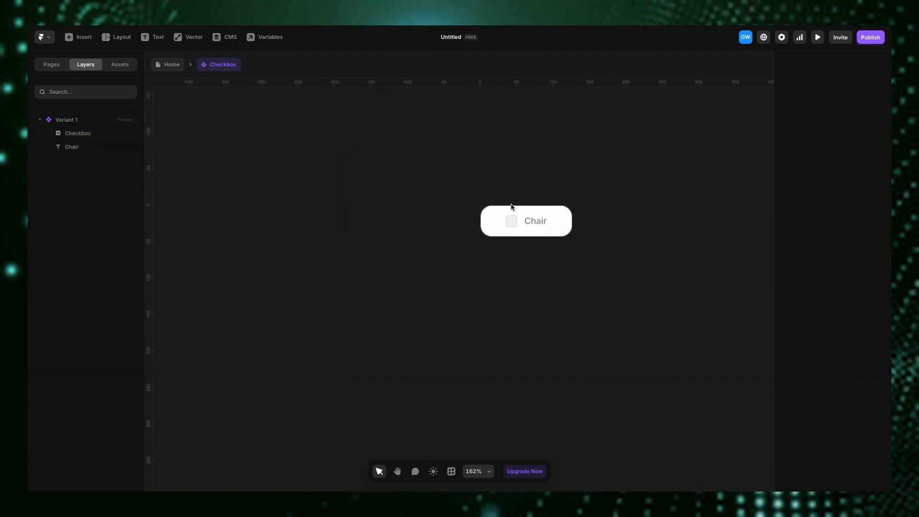
scroll(511, 206, right, 1)
click(451, 245)
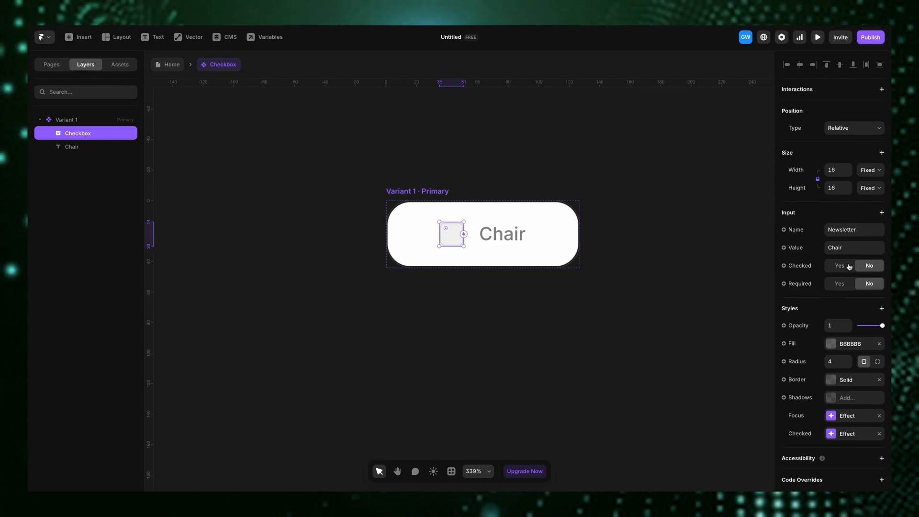
scroll(847, 268, down, 1)
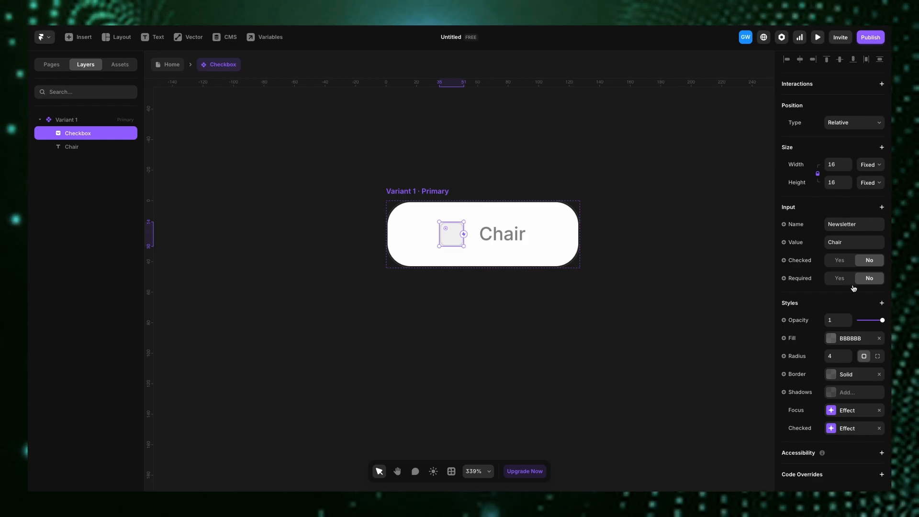
scroll(830, 317, up, 1)
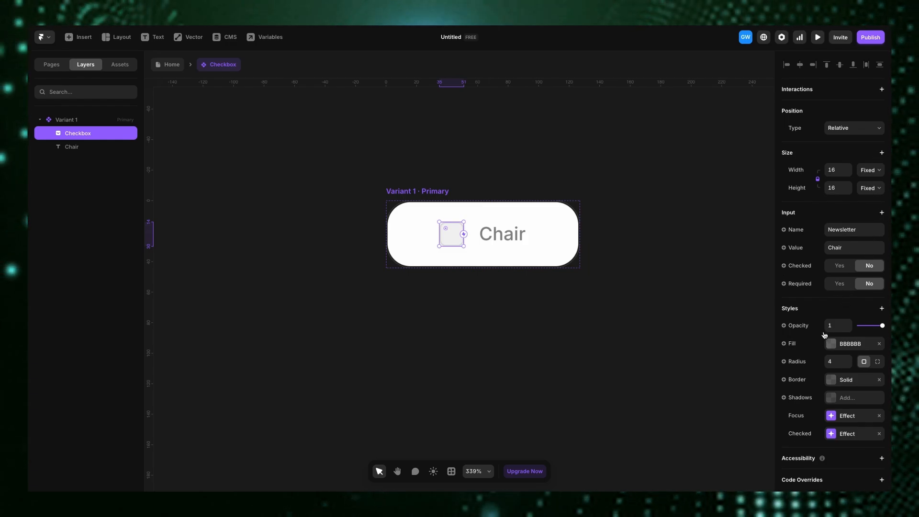
scroll(825, 334, down, 1)
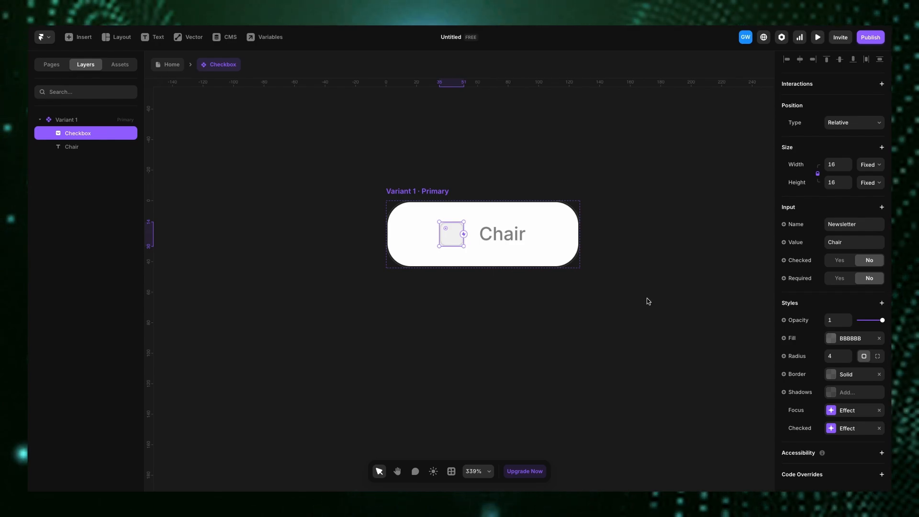
scroll(837, 216, up, 1)
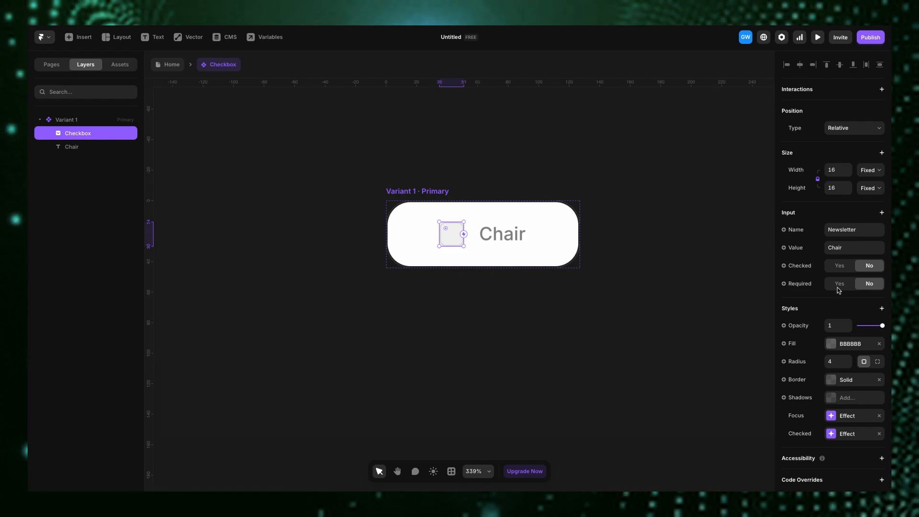
click(880, 344)
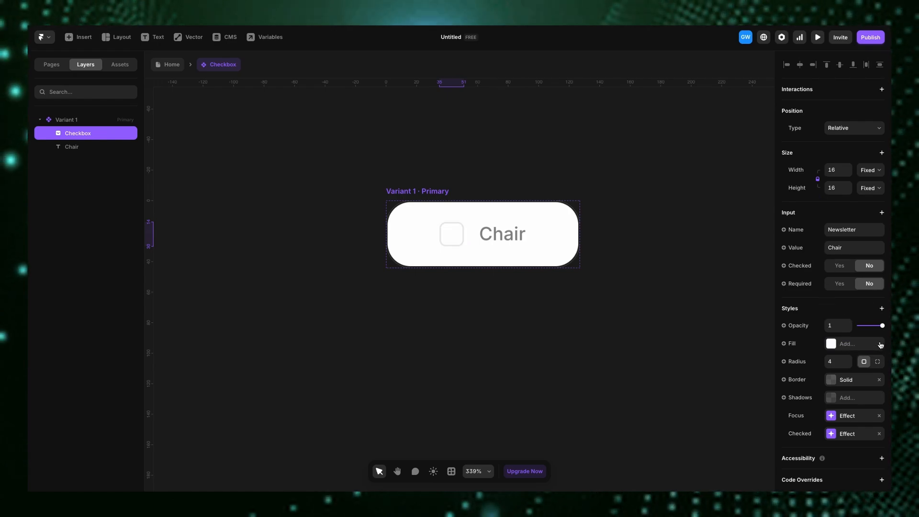
click(879, 380)
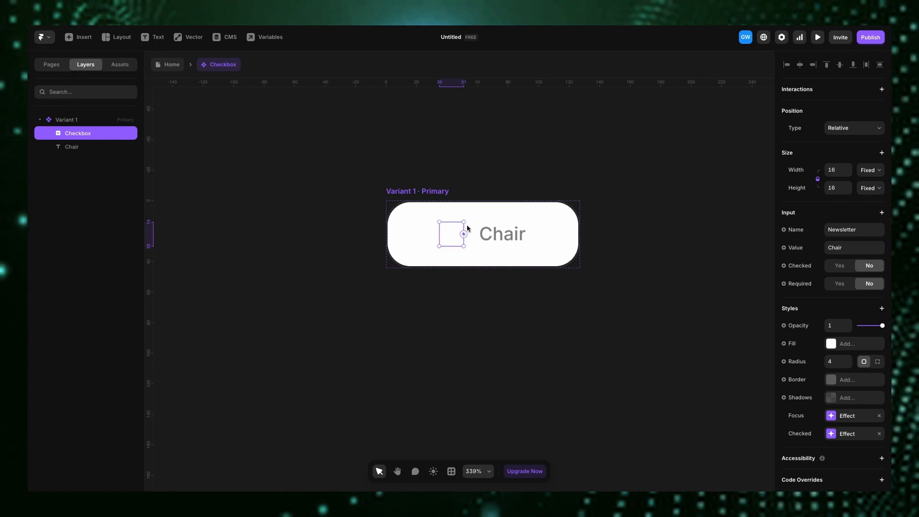
- Set the checkbox input's position type to Absolute
click(867, 126)
click(843, 118)
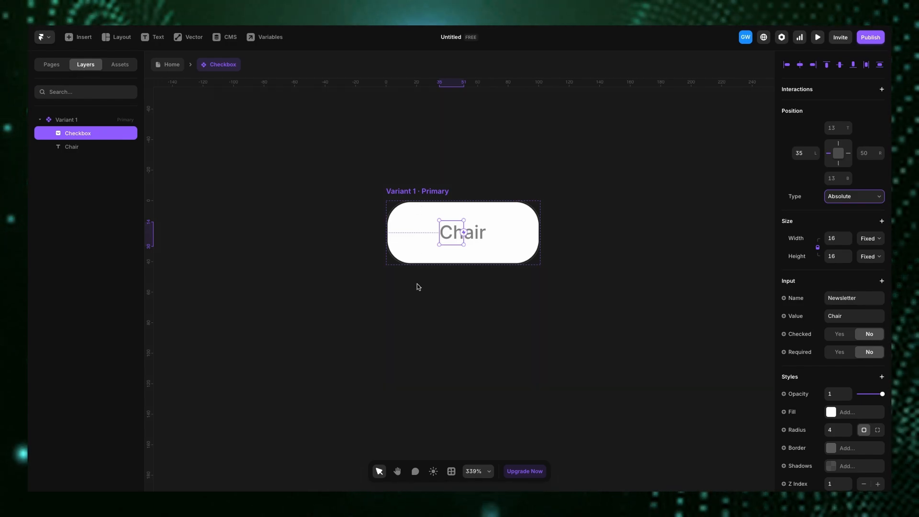
click(80, 145)
click(78, 136)
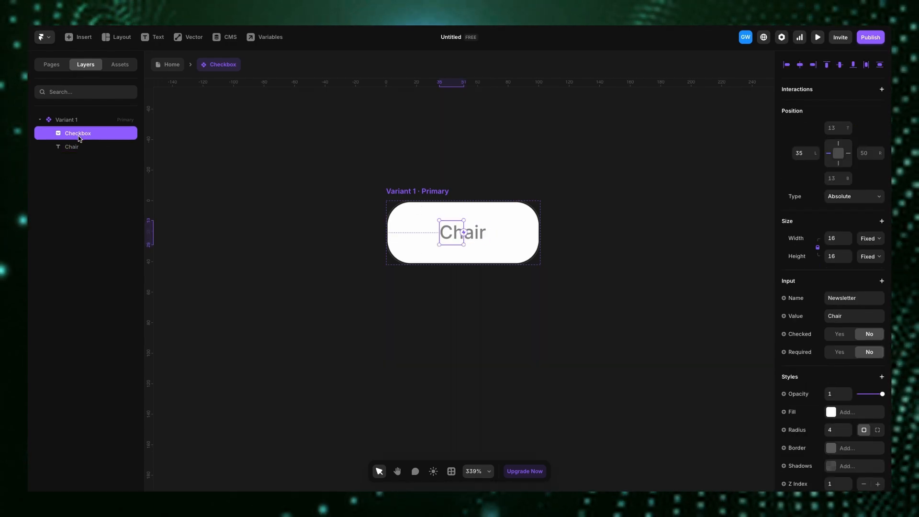
key(Left)
key(shift+Left)
key(shift+Left)
key(shift+Left)
key(shift+Left)
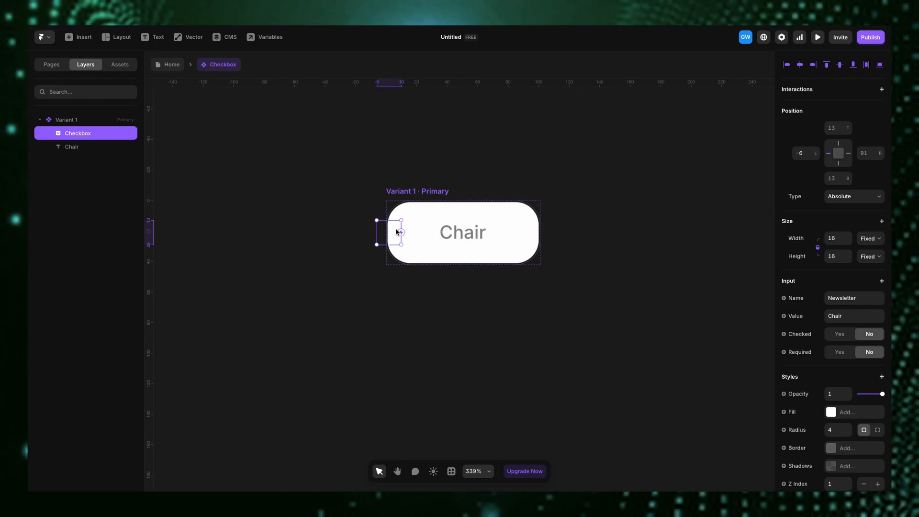
key(Right)
key(shift+Right)
key(shift+Right)
key(shift+Right)
key(shift+Right)
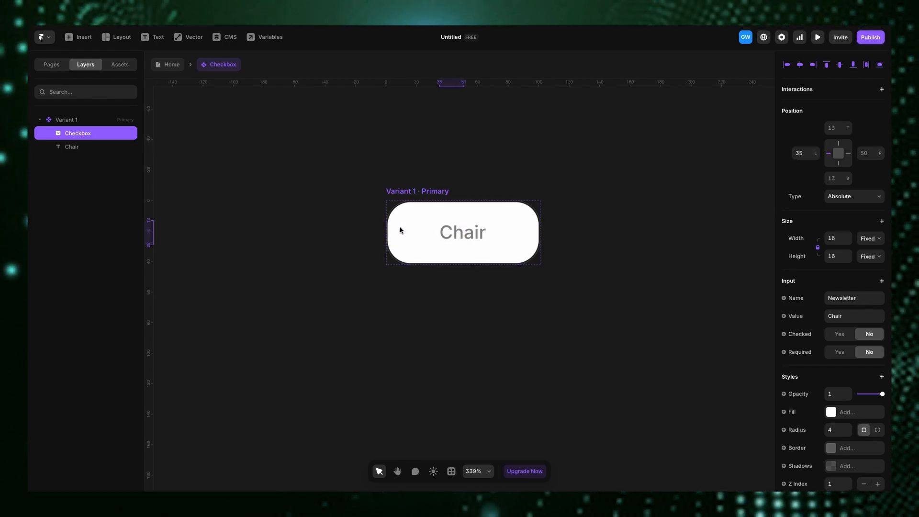
click(441, 200)
scroll(855, 340, down, 5)
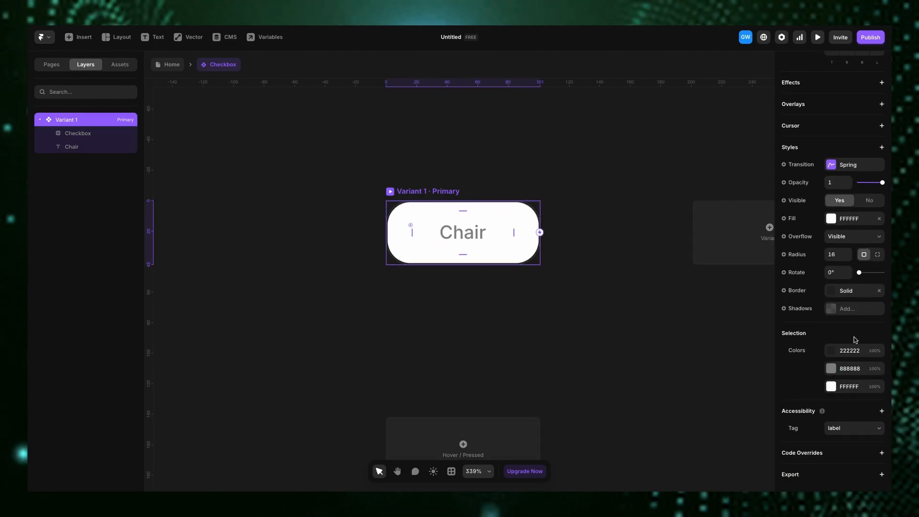
- Set the checkbox component's corner radius to 38 and add a second variant
click(848, 252)
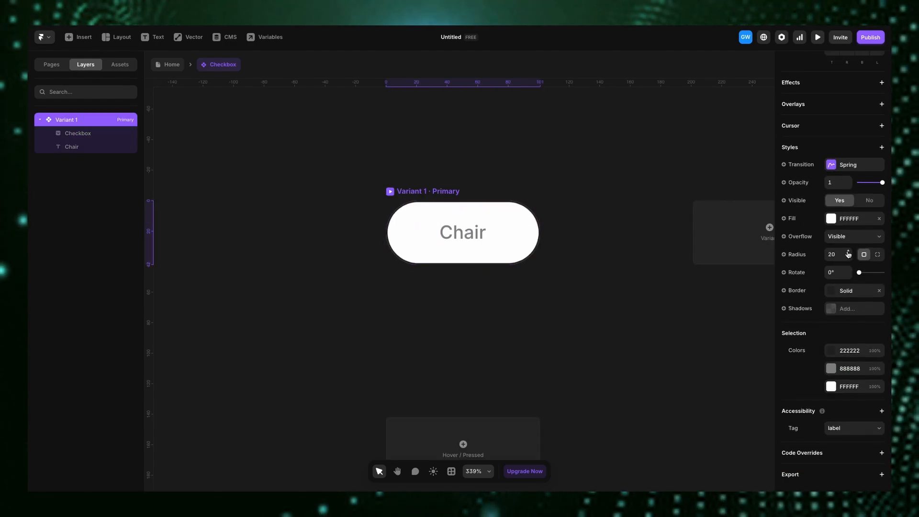
click(848, 252)
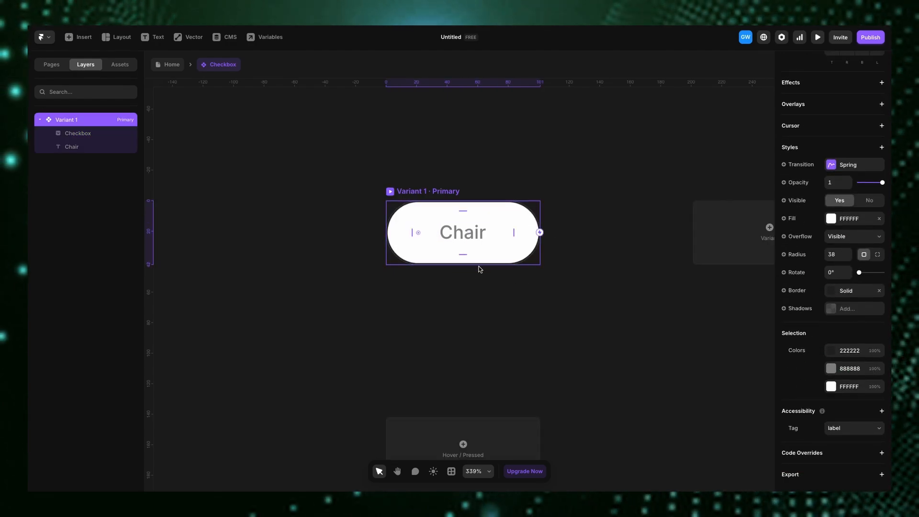
scroll(425, 202, down, 5)
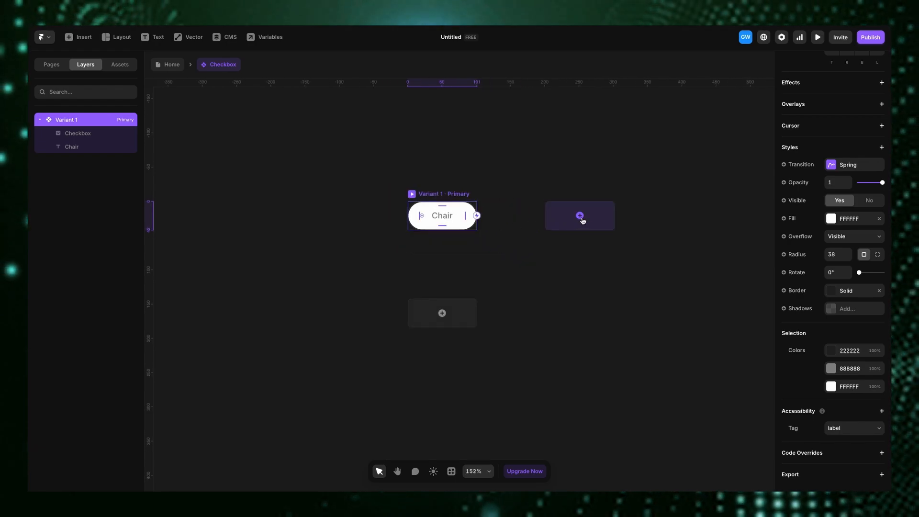
click(582, 220)
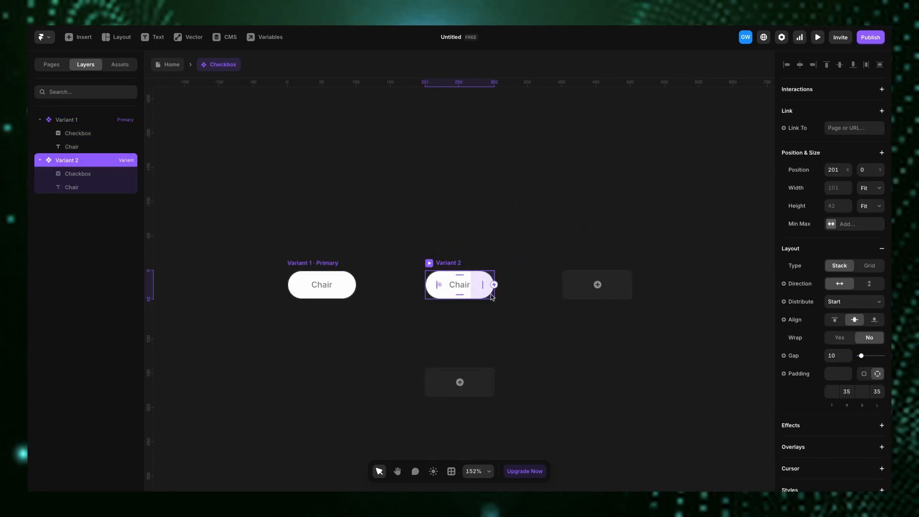
- Set Variant 2's fill colour to 91450F
scroll(838, 383, down, 4)
scroll(834, 437, down, 1)
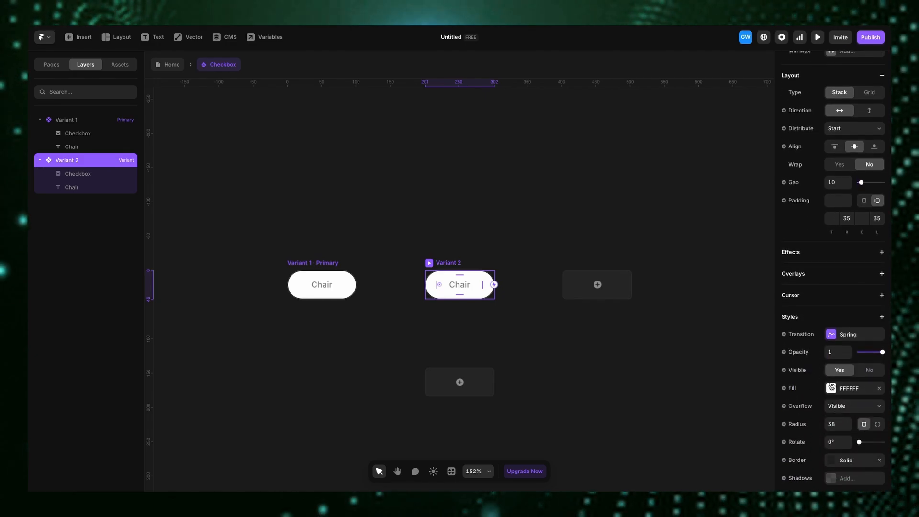
click(831, 389)
click(711, 387)
mouse_move(729, 384)
mouse_down()
mouse_move(755, 369)
mouse_move(737, 384)
mouse_up()
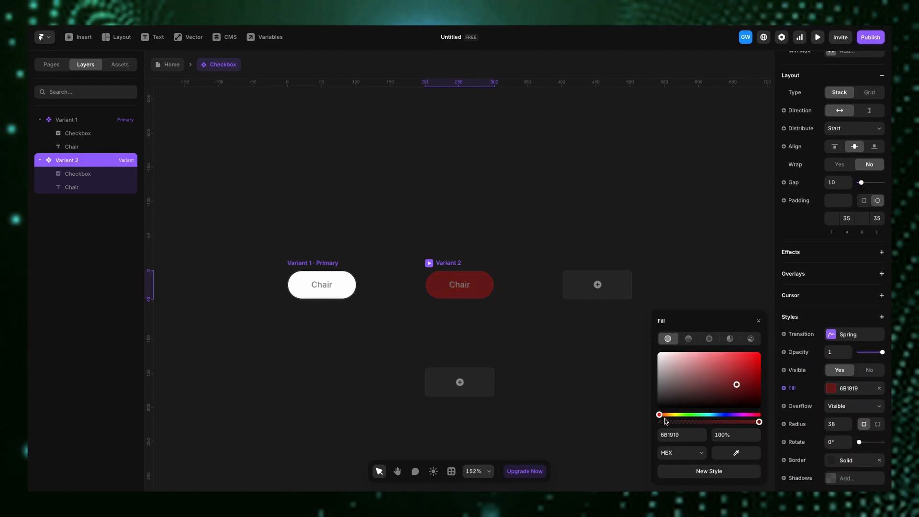
drag(661, 415, 666, 414)
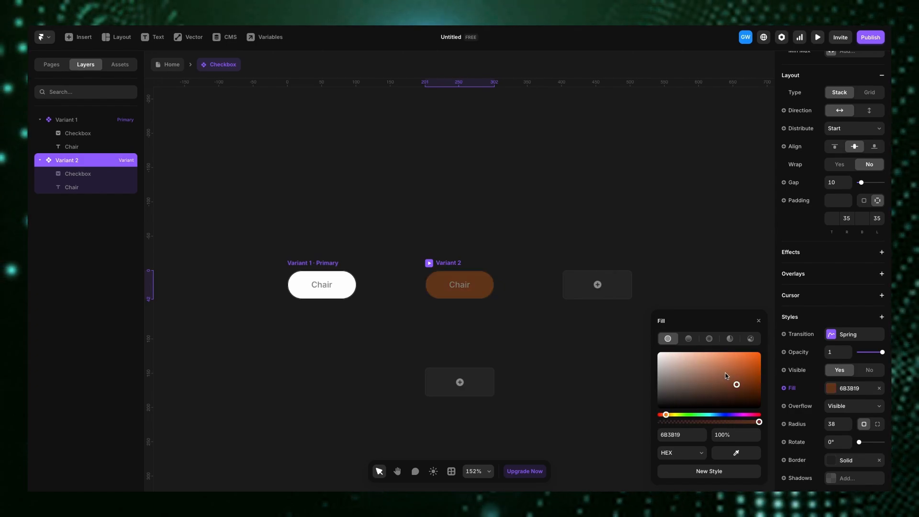
drag(737, 384, 750, 377)
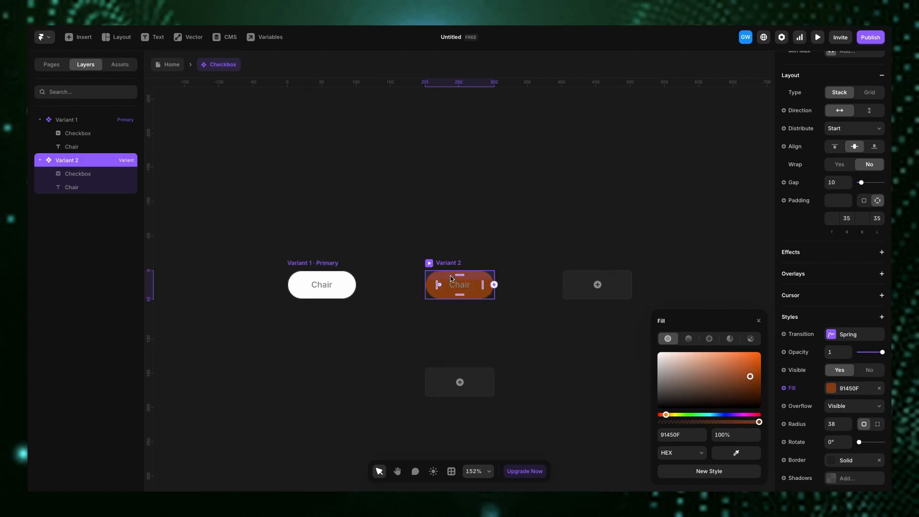
- Set the Chair text colour in Variant 2 to FFFFFF
click(471, 289)
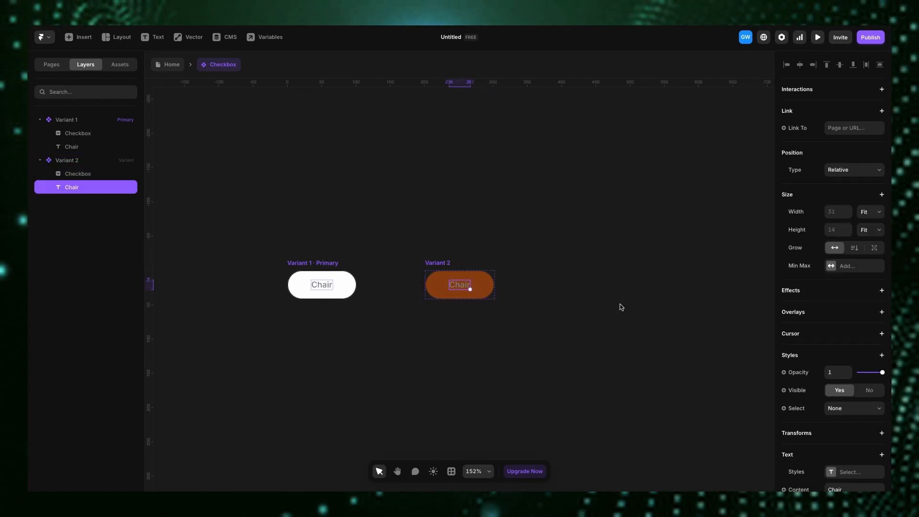
scroll(841, 318, down, 5)
click(832, 279)
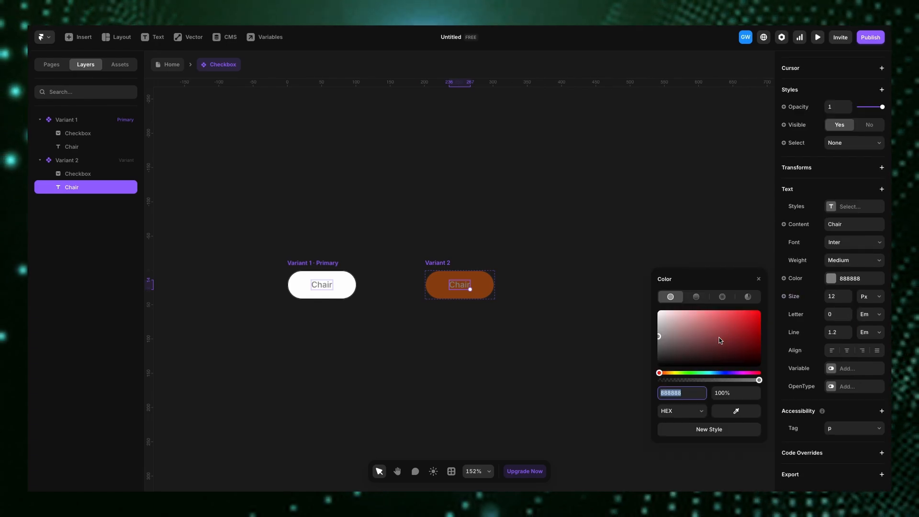
drag(675, 329, 640, 308)
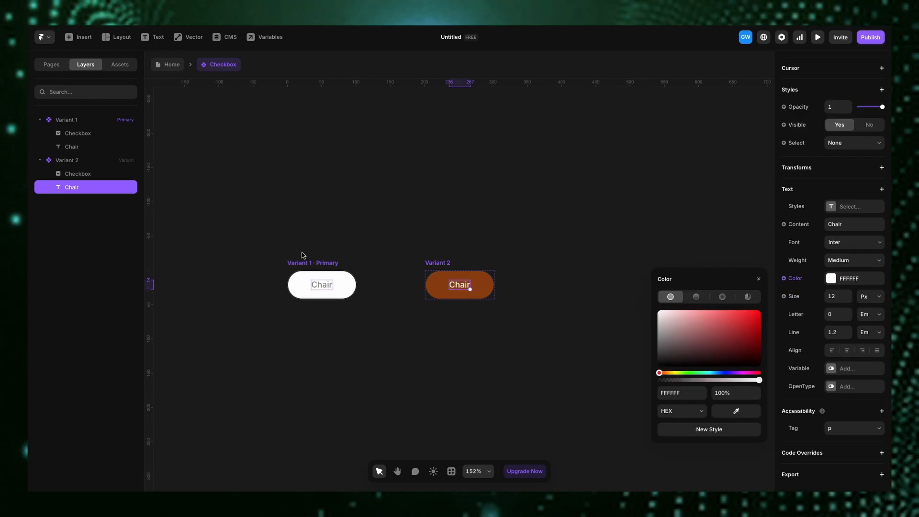
click(356, 300)
- Add a click interaction on Variant 1 that switches to Variant 2
click(332, 287)
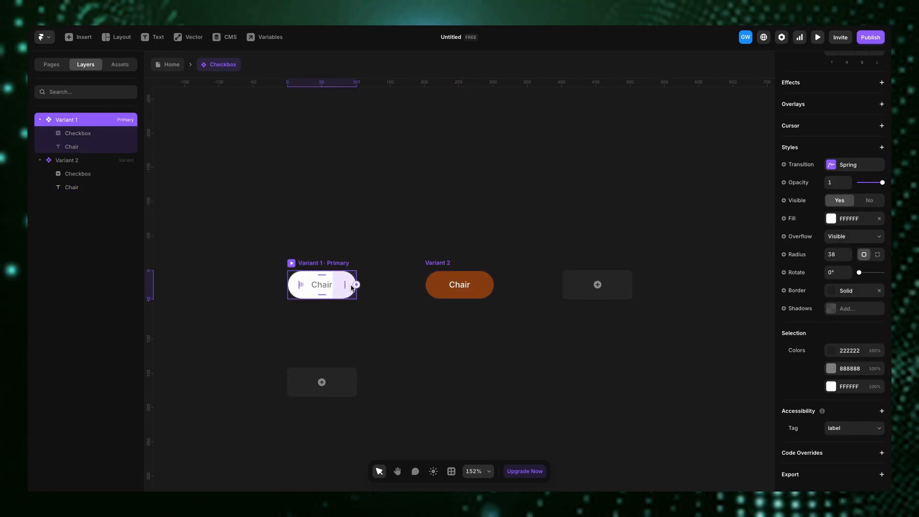
drag(356, 284, 459, 287)
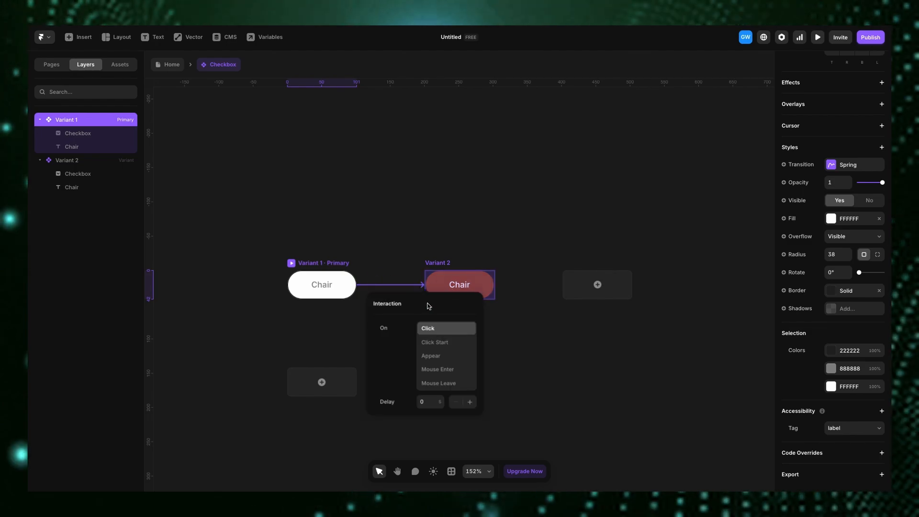
click(511, 329)
- Add a click interaction on Variant 2 that switches back to Variant 1, then leave the component
click(428, 286)
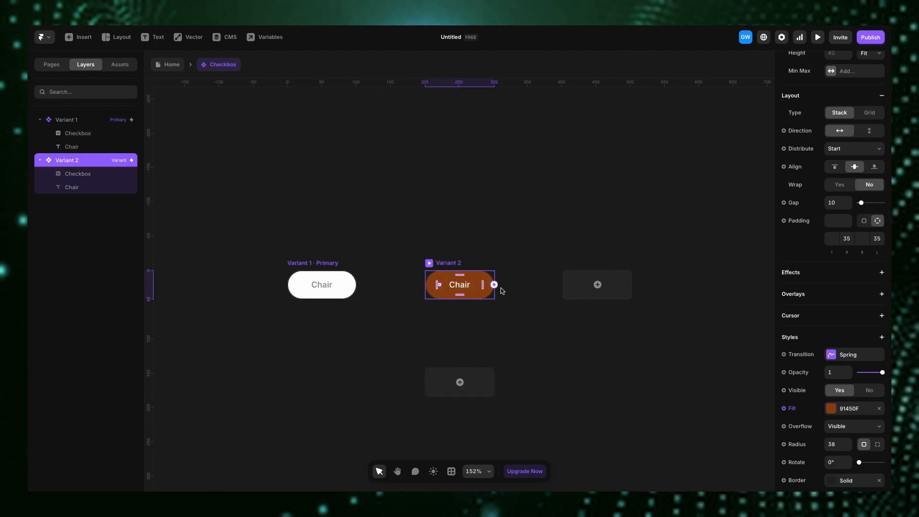
drag(494, 285, 335, 285)
click(367, 232)
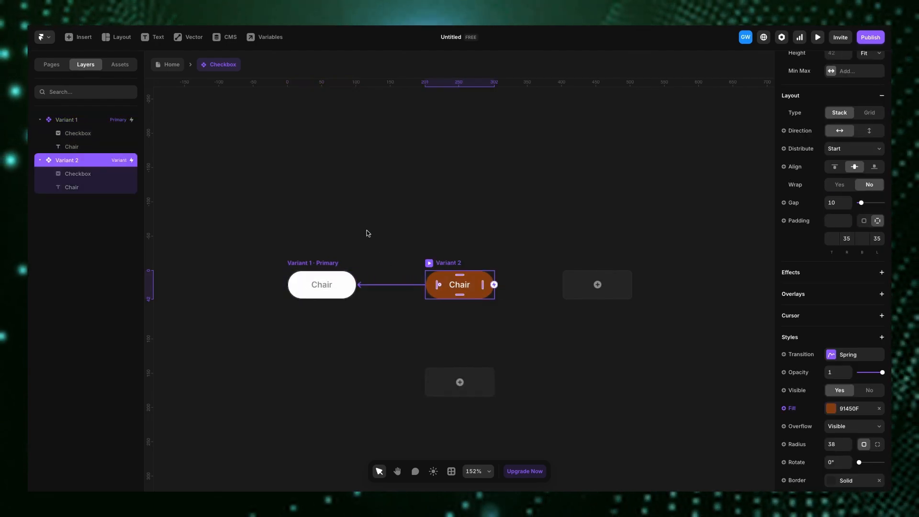
key(Escape)
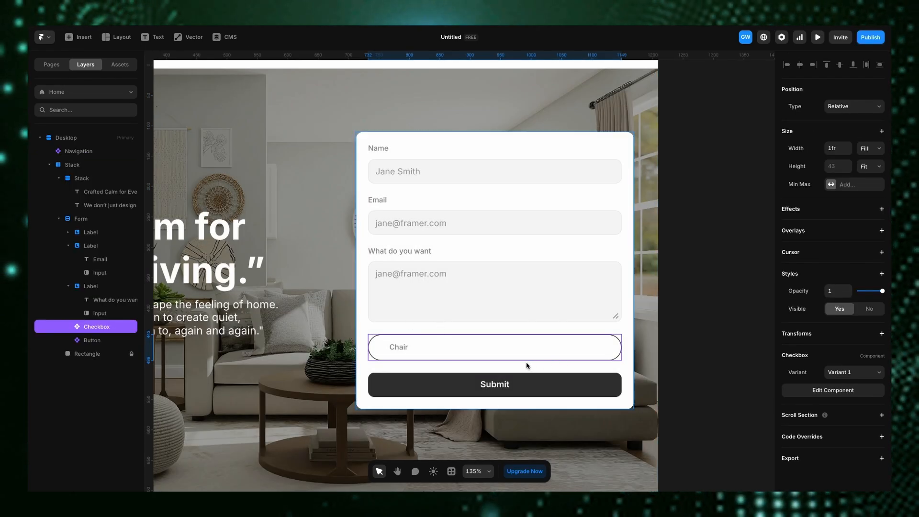
- Duplicate the Chair checkbox in the form twice
key(ctrl+d)
key(ctrl+d)
- Wrap the three checkboxes in a stack and set its direction to horizontal
shift+click(410, 347)
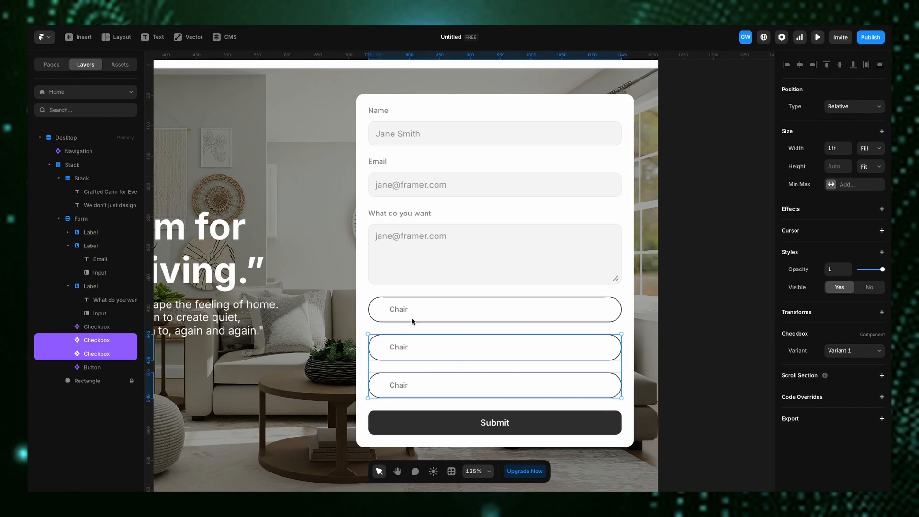
shift+click(411, 309)
key(ctrl+Return)
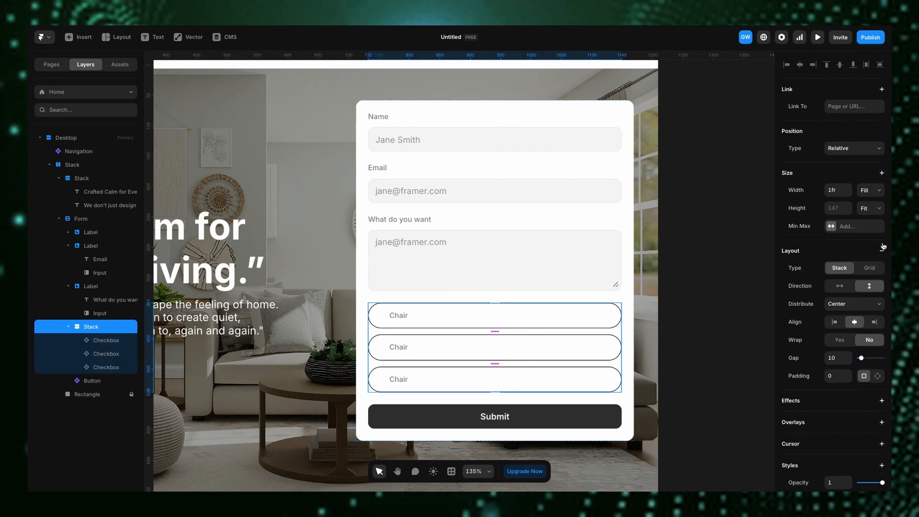
click(839, 285)
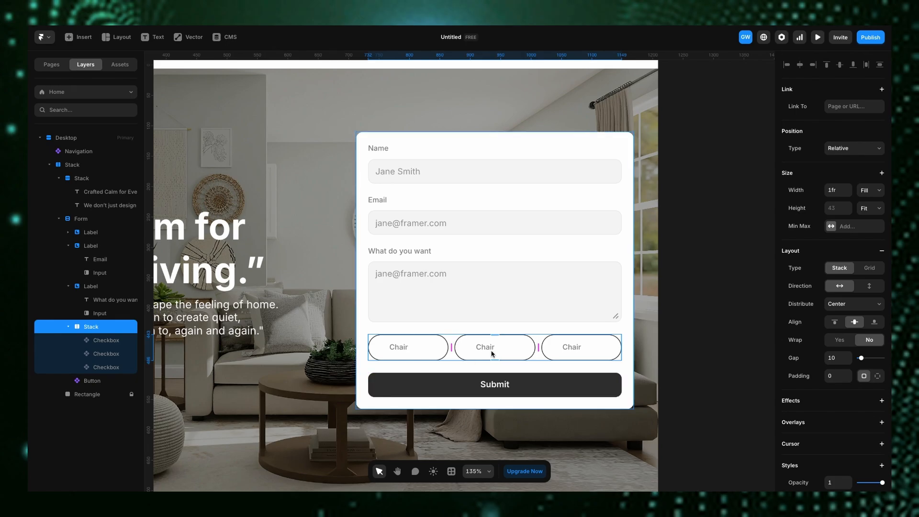
- Open the checkbox component and set Variant 1's layout distribution to Center
click(417, 354)
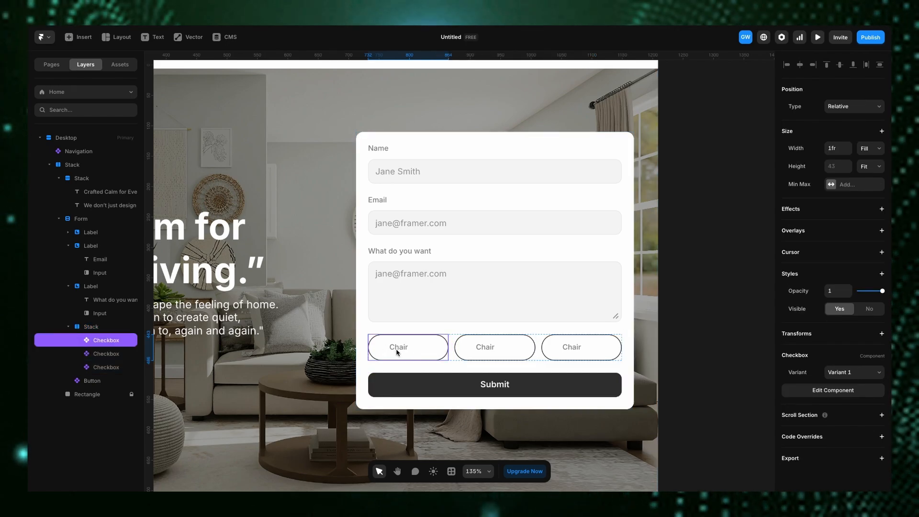
double_click(410, 356)
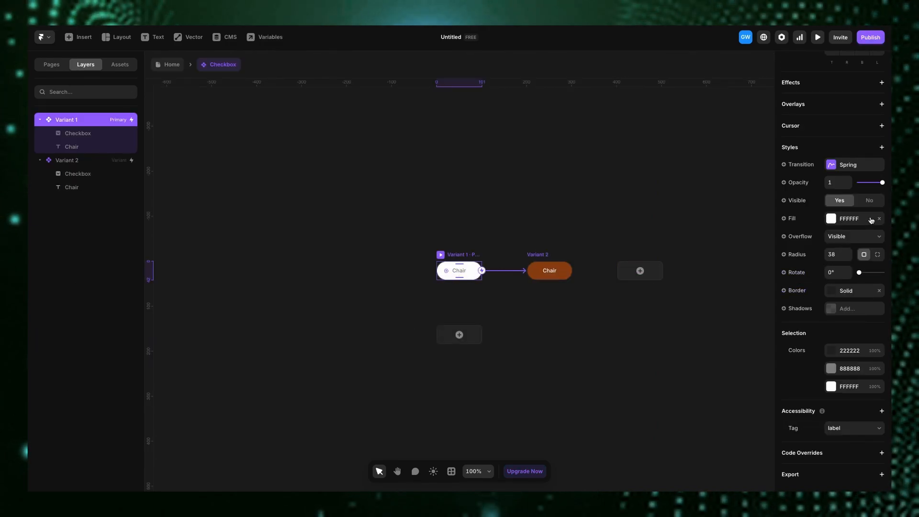
scroll(835, 294, up, 8)
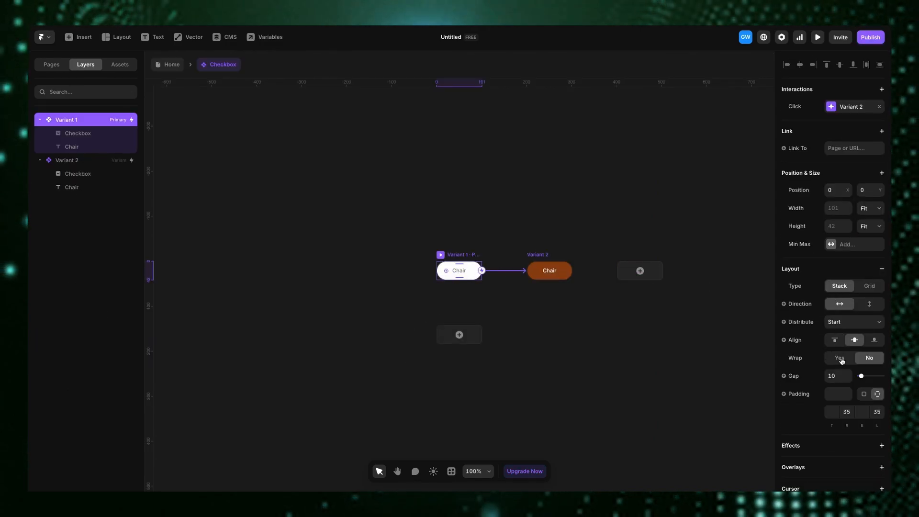
click(845, 321)
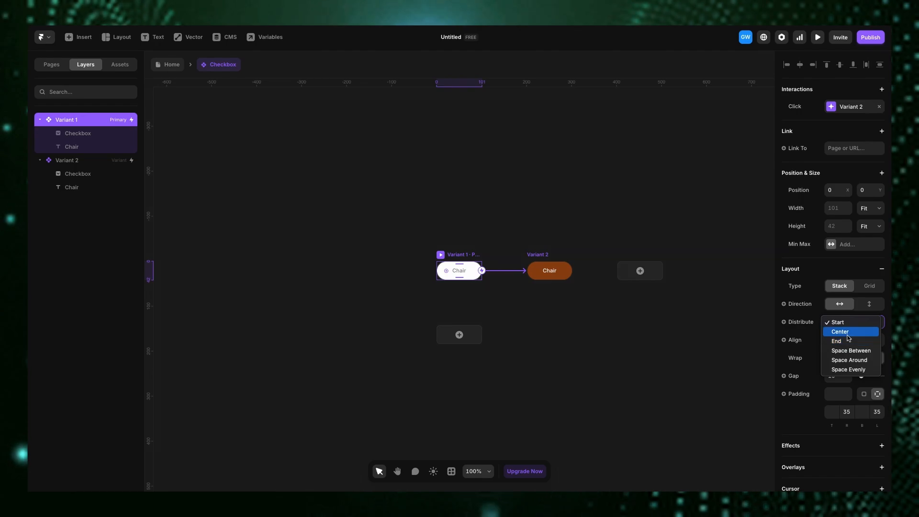
click(831, 335)
- Inspect Variant 2's layout settings and return to the Home page
click(550, 270)
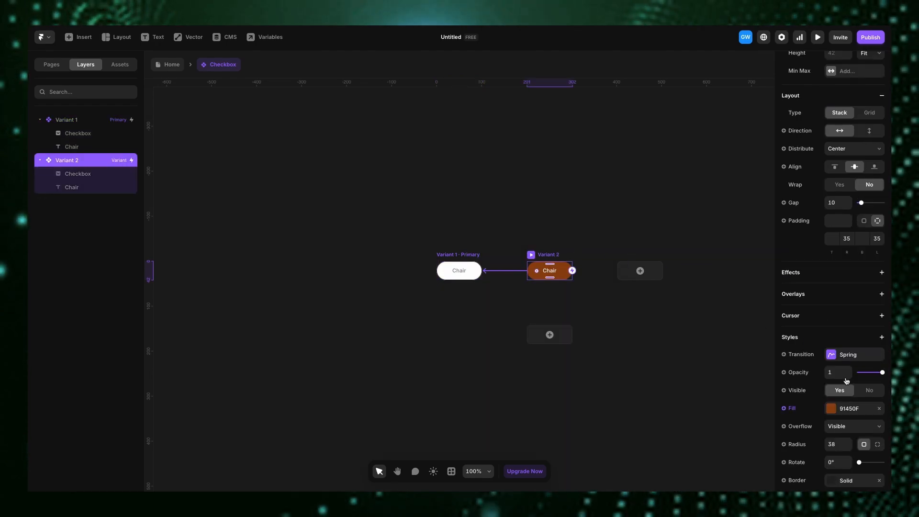
scroll(846, 381, up, 4)
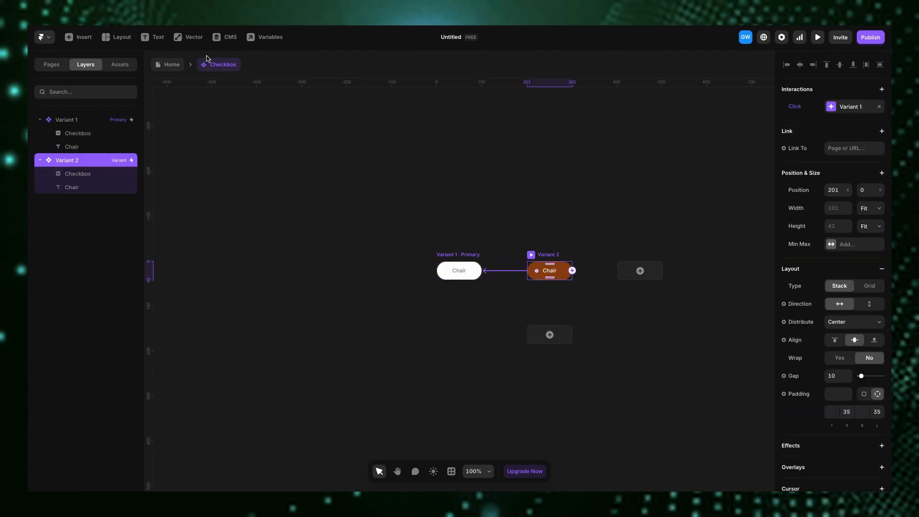
click(169, 64)
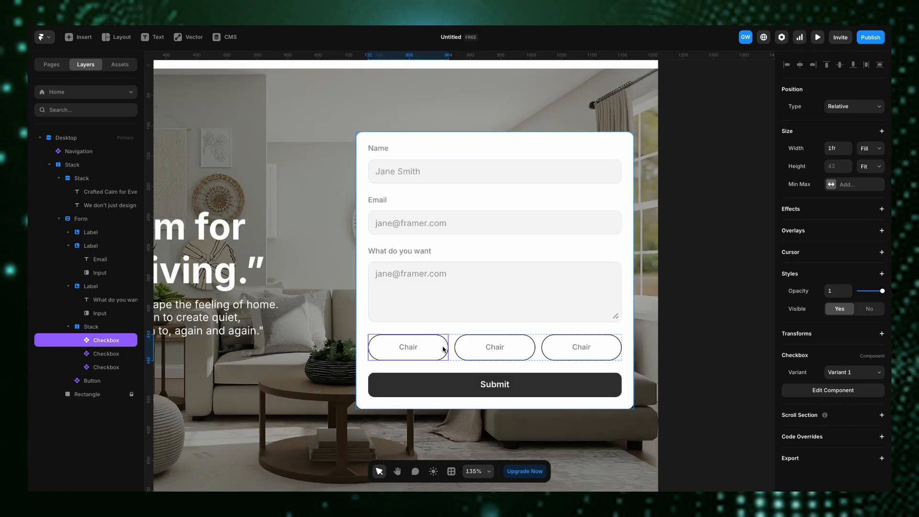
- Set the form to send its submissions by Email
scroll(459, 313, down, 3)
scroll(459, 314, down, 2)
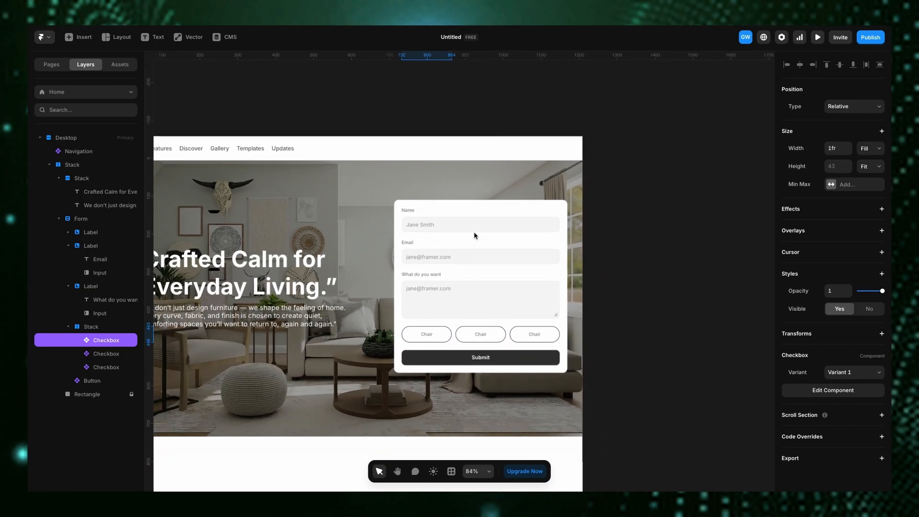
click(456, 360)
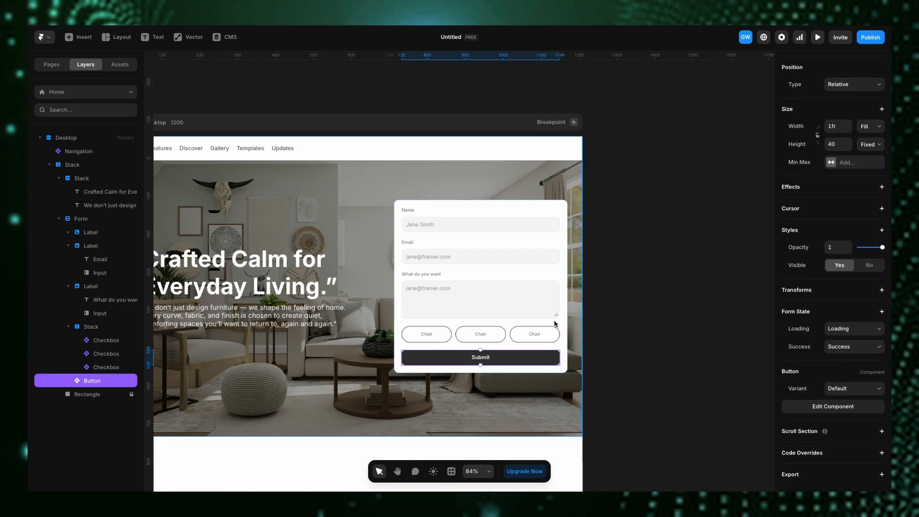
click(428, 204)
scroll(876, 305, down, 5)
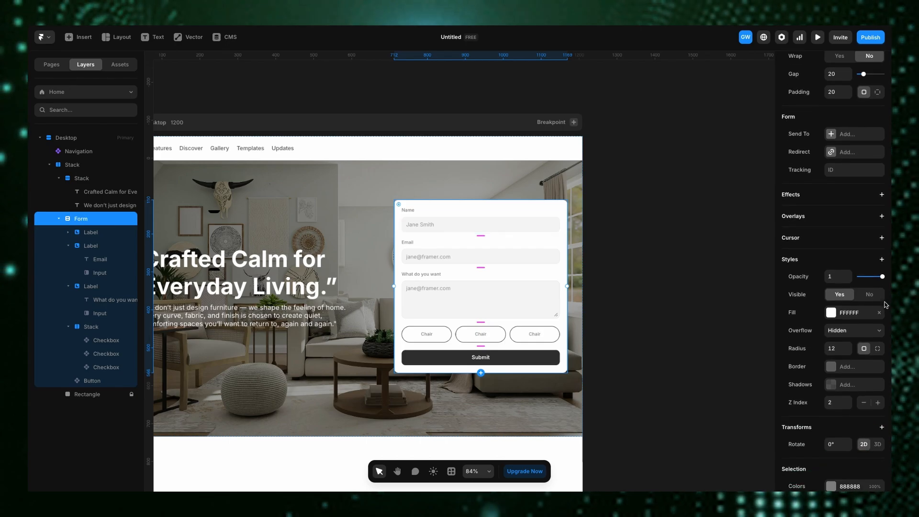
scroll(809, 268, up, 5)
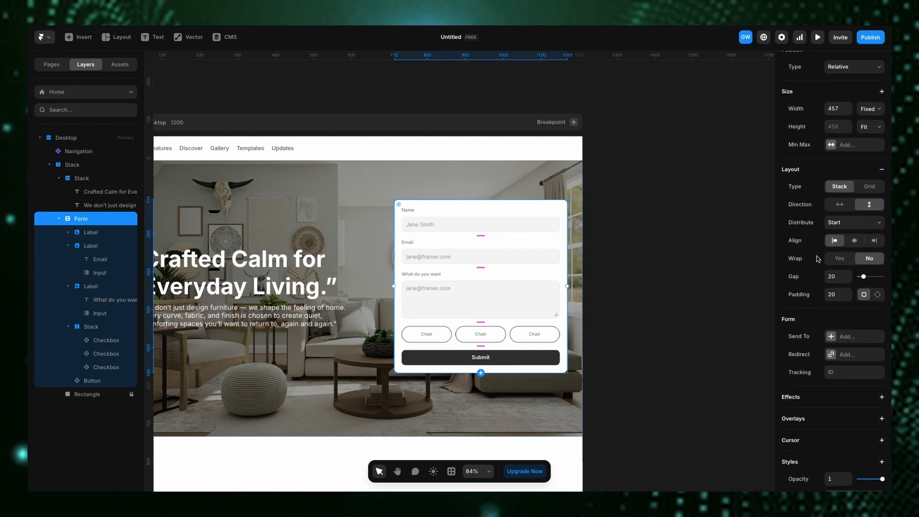
click(831, 380)
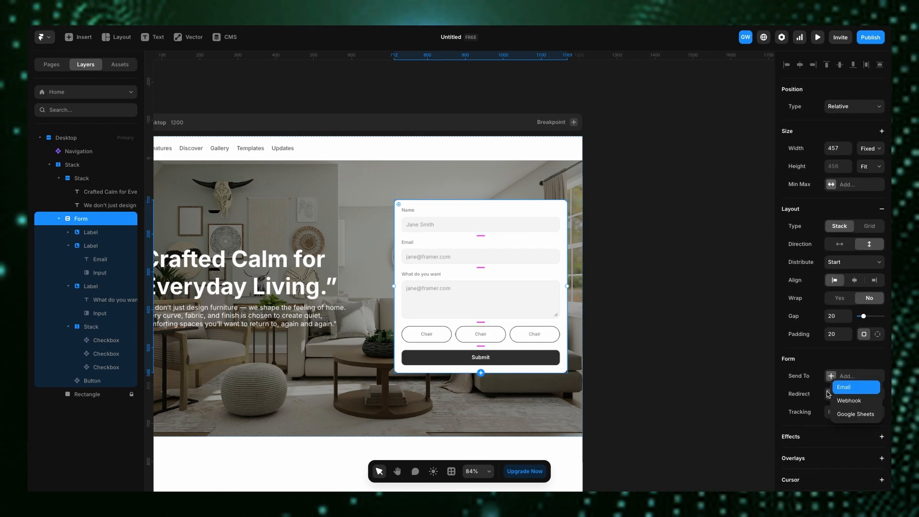
click(842, 384)
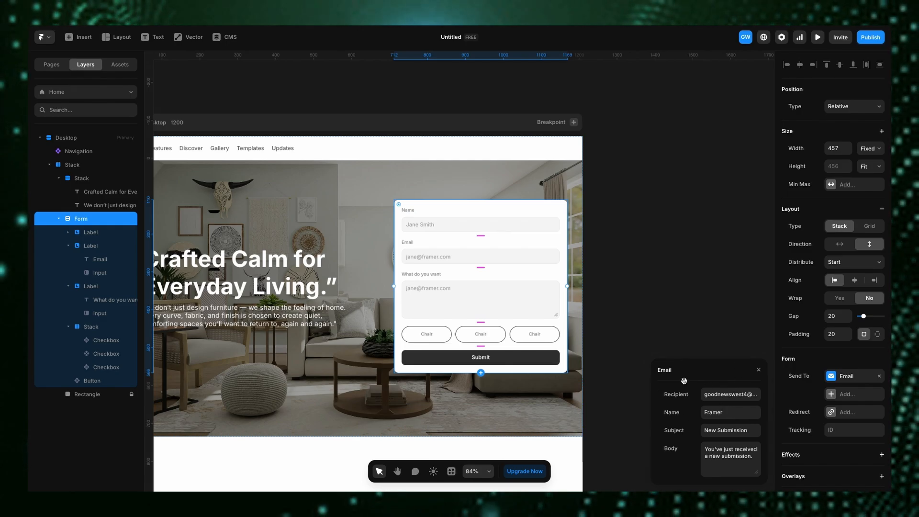
click(759, 371)
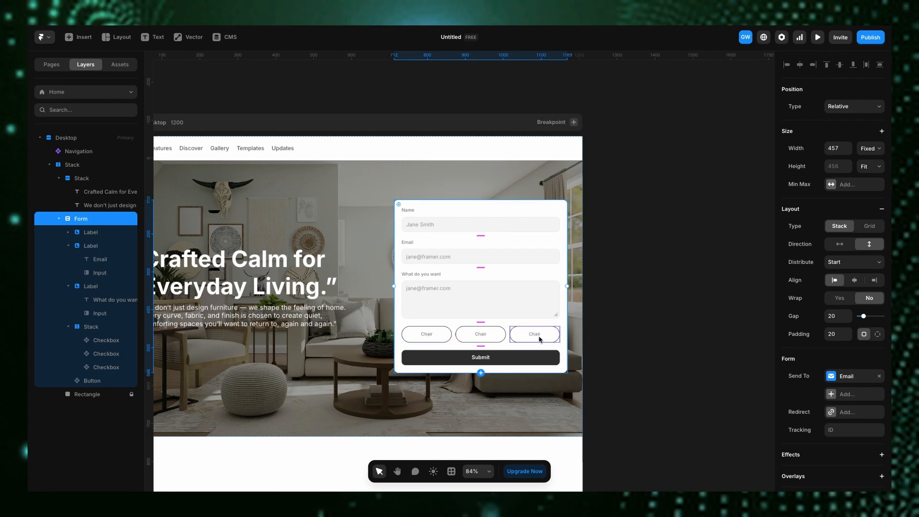
- Open the checkbox component and bind the inner checkbox input's Name and Value to new variables
double_click(441, 341)
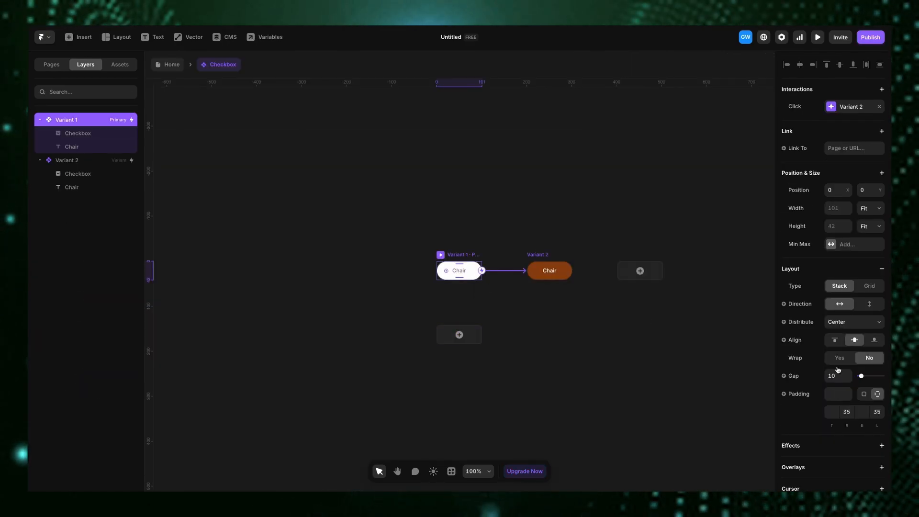
scroll(838, 370, down, 10)
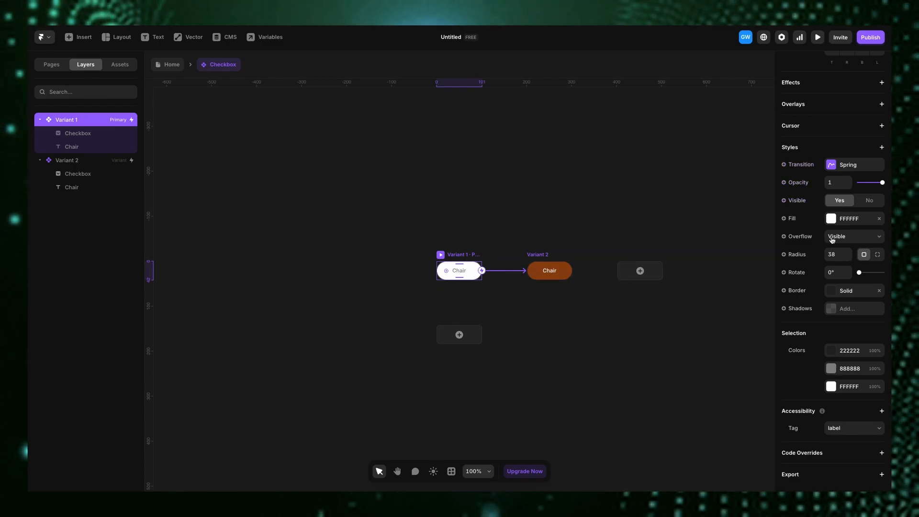
scroll(832, 239, up, 5)
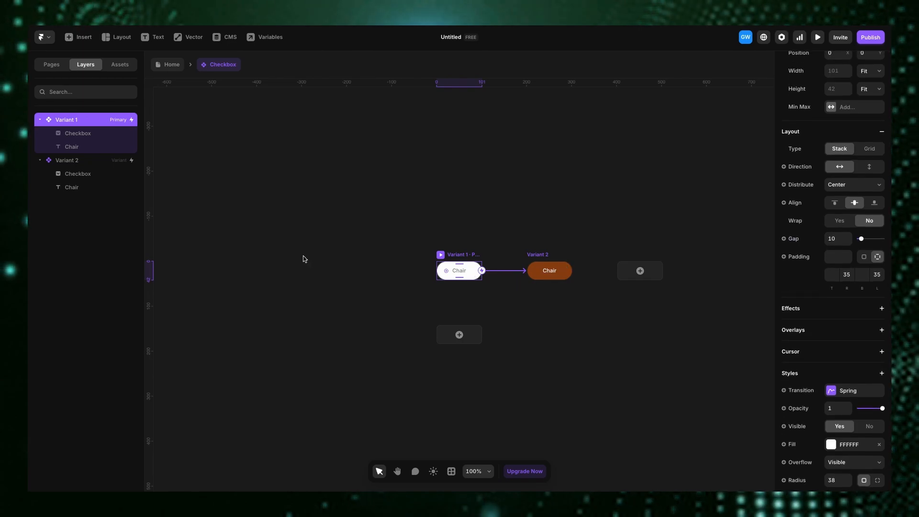
click(51, 129)
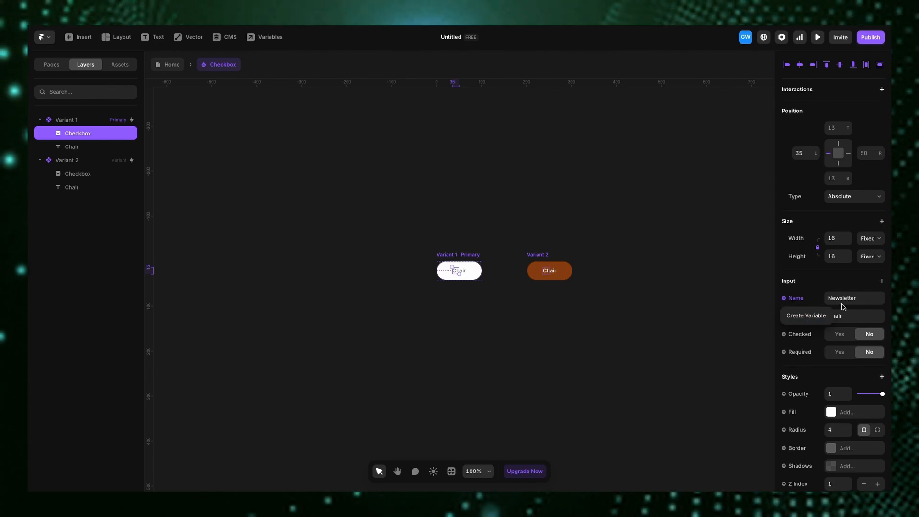
click(806, 316)
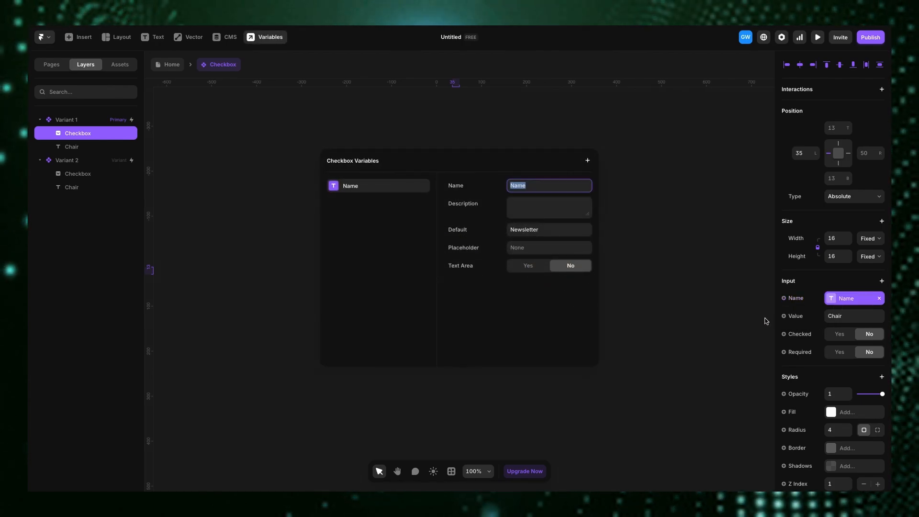
click(797, 318)
click(797, 317)
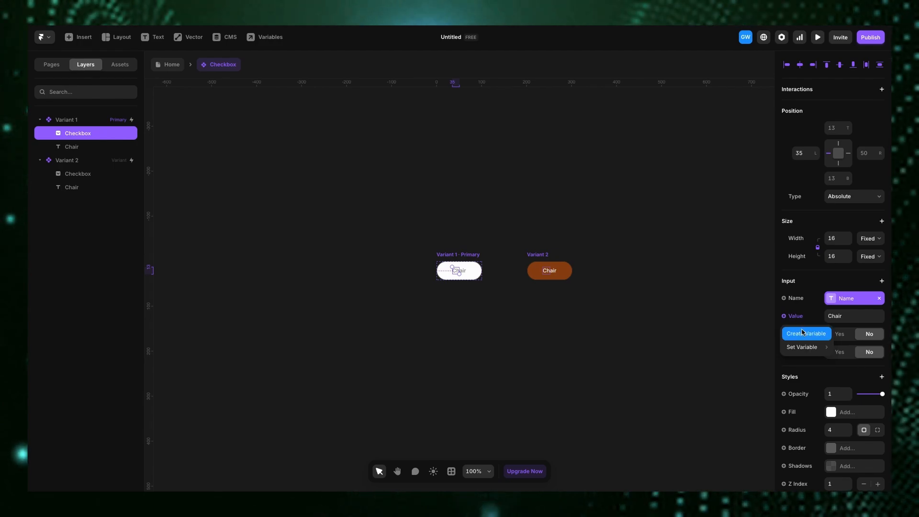
click(803, 332)
click(809, 354)
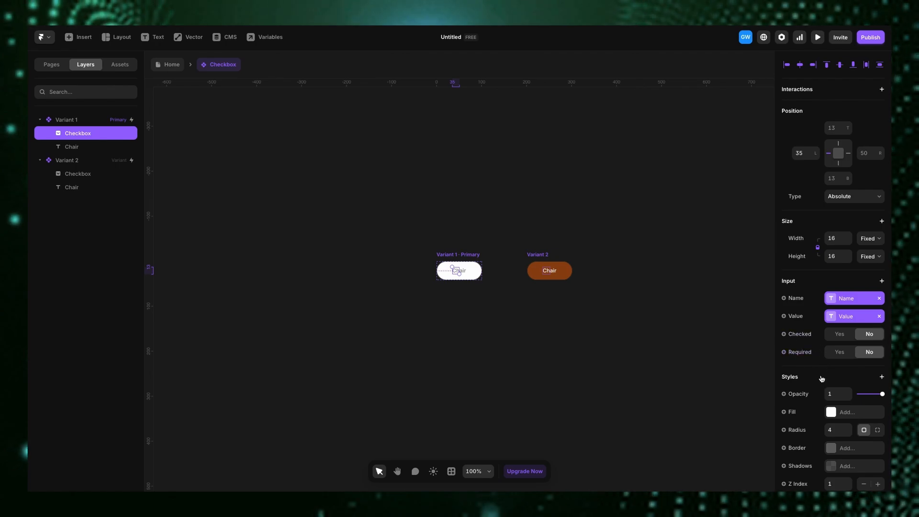
- Create a color variable for Variant 1's fill
click(441, 259)
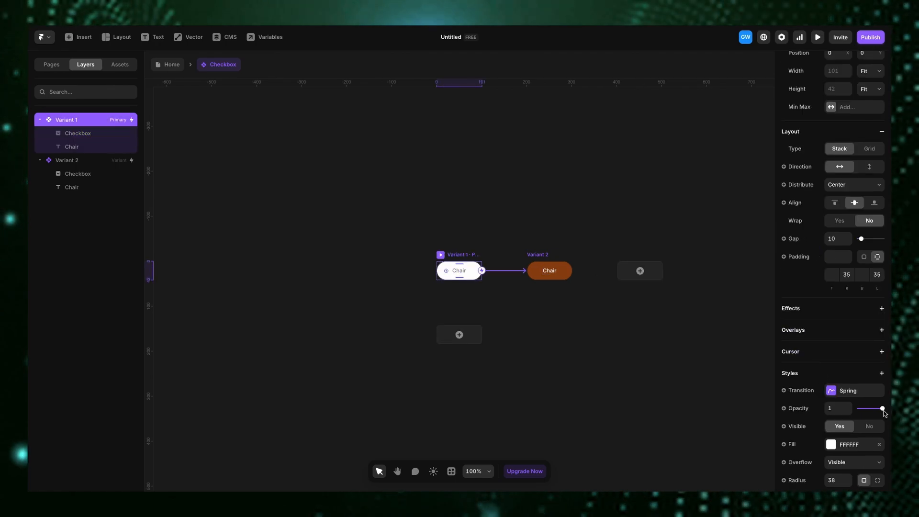
scroll(881, 408, down, 5)
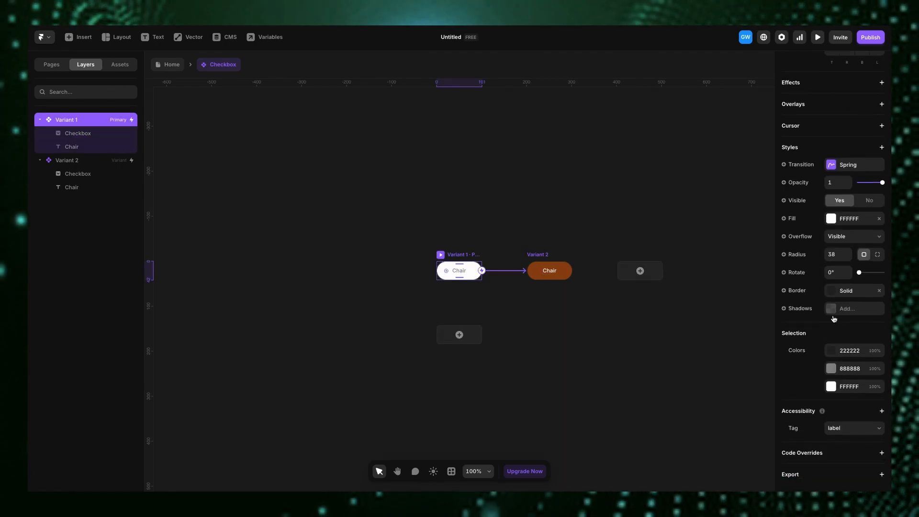
click(797, 223)
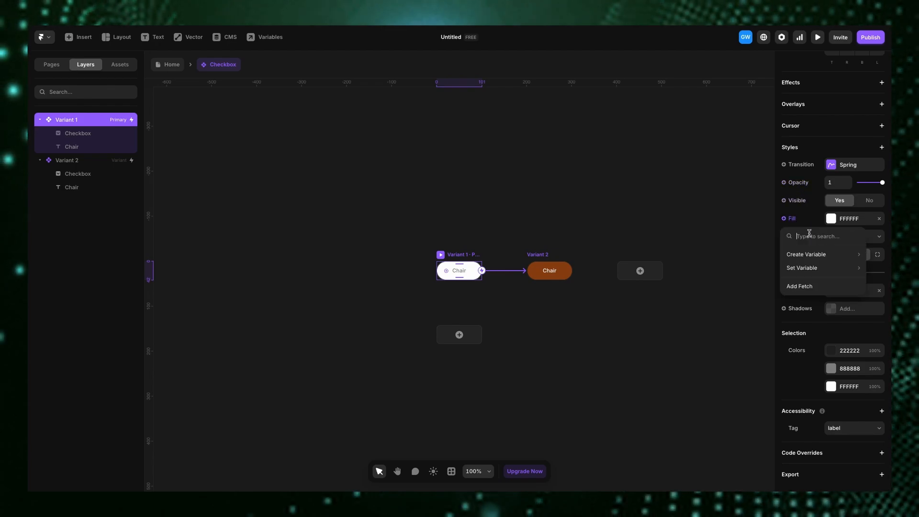
mouse_move(812, 271)
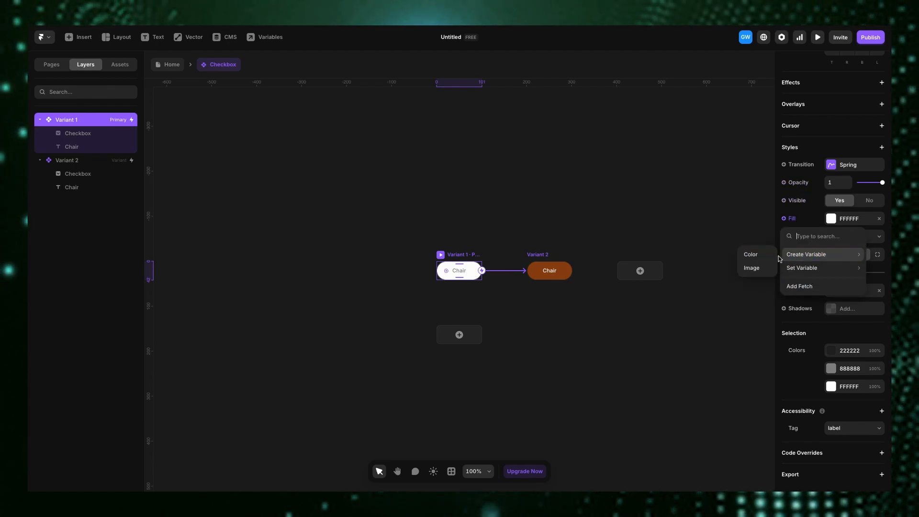
click(753, 257)
click(684, 281)
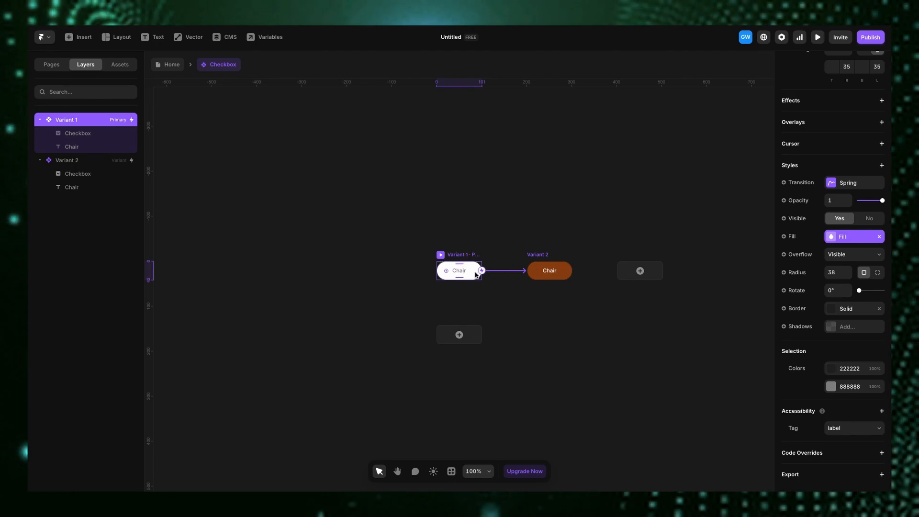
- Create a color variable named "text color" for the Chair label's text color
click(462, 272)
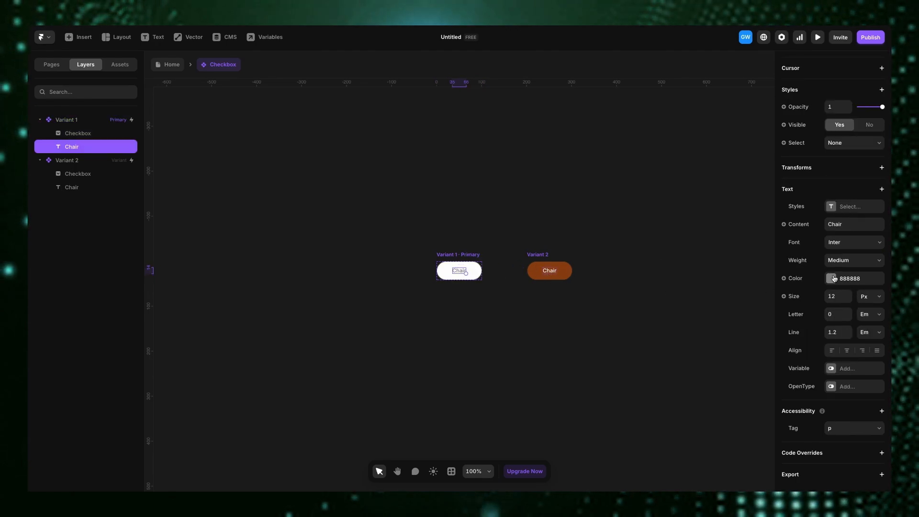
click(785, 279)
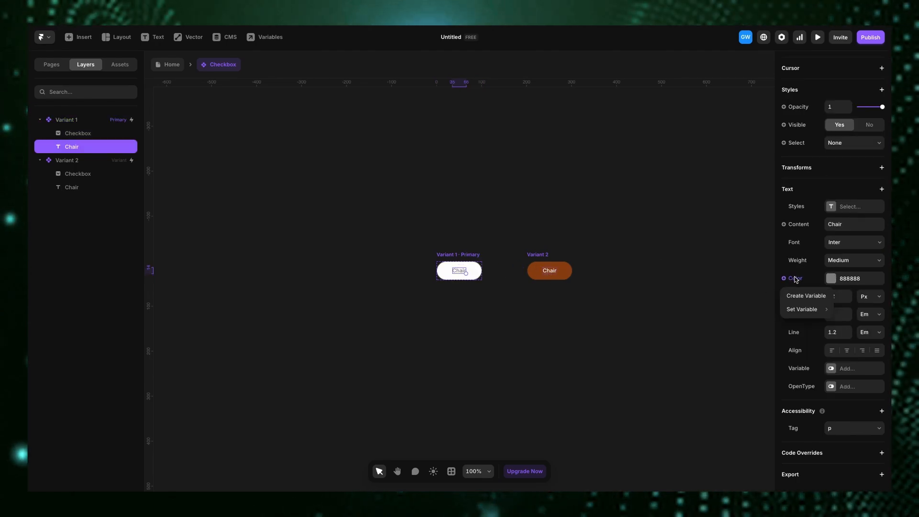
click(801, 297)
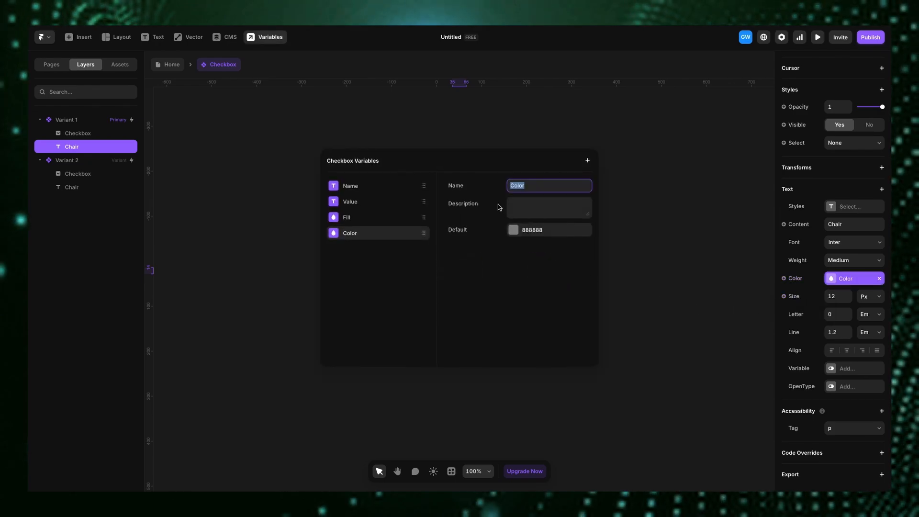
text(text c)
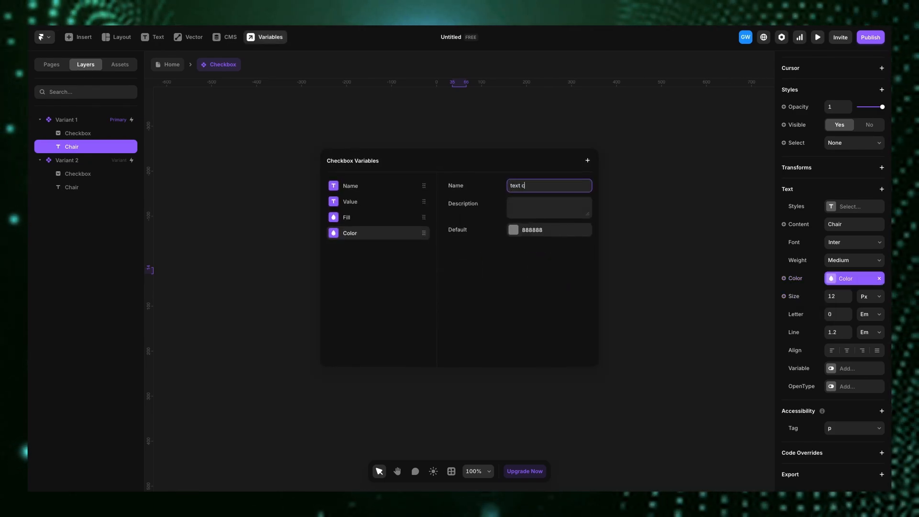
click(686, 256)
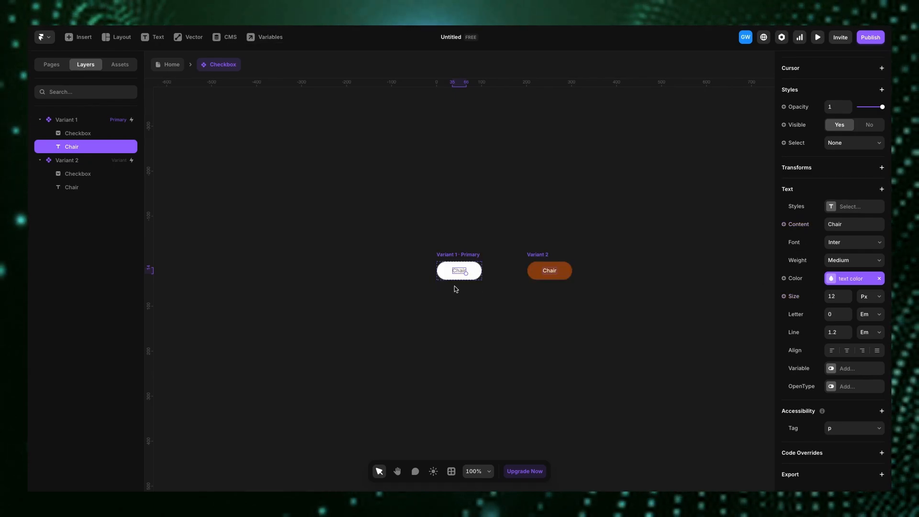
- Create a variable for Variant 1's border and return to the Home page
click(446, 256)
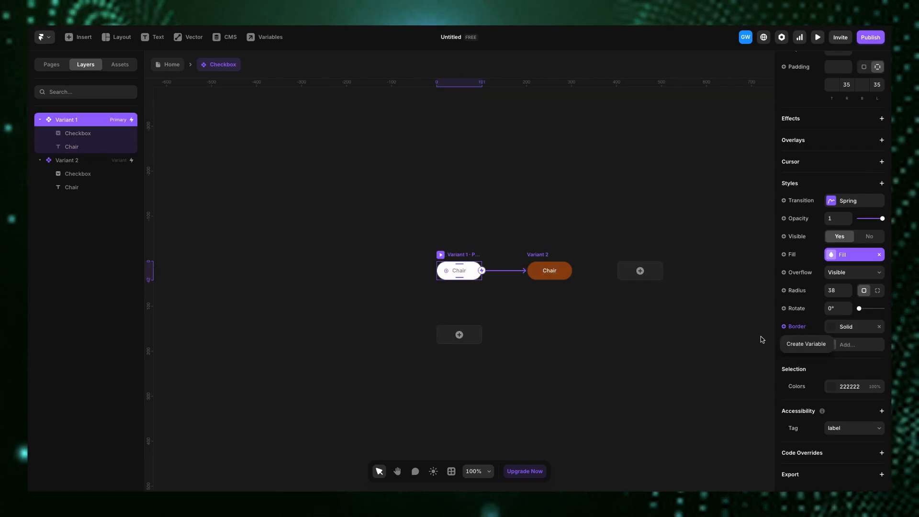
click(807, 344)
click(684, 372)
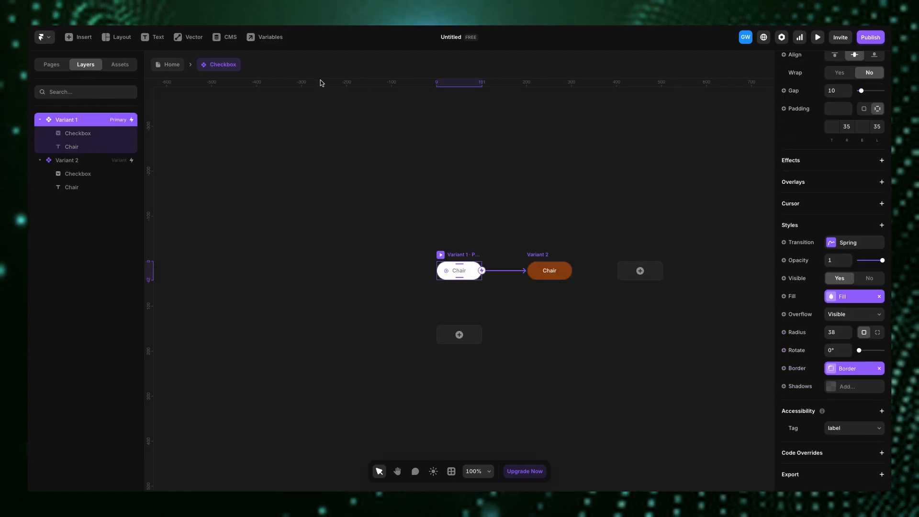
click(171, 72)
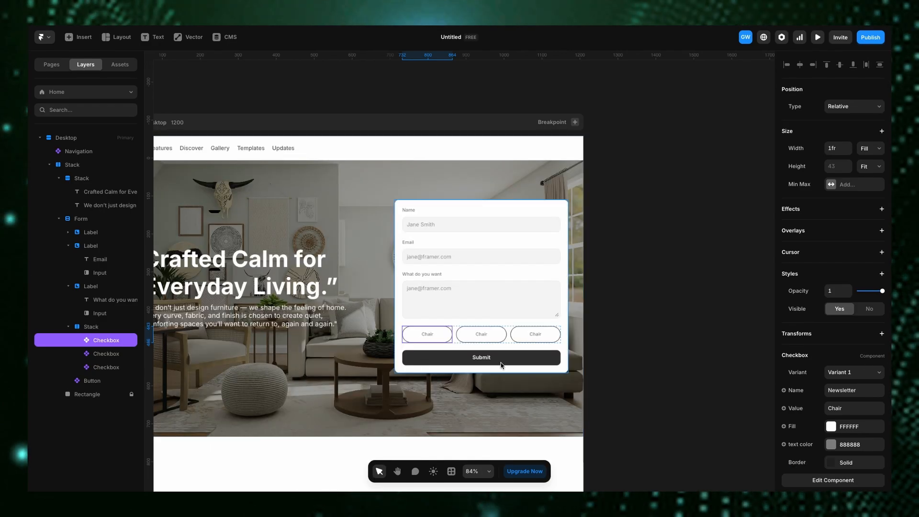
- Set the second checkbox's name and value to Table
click(482, 332)
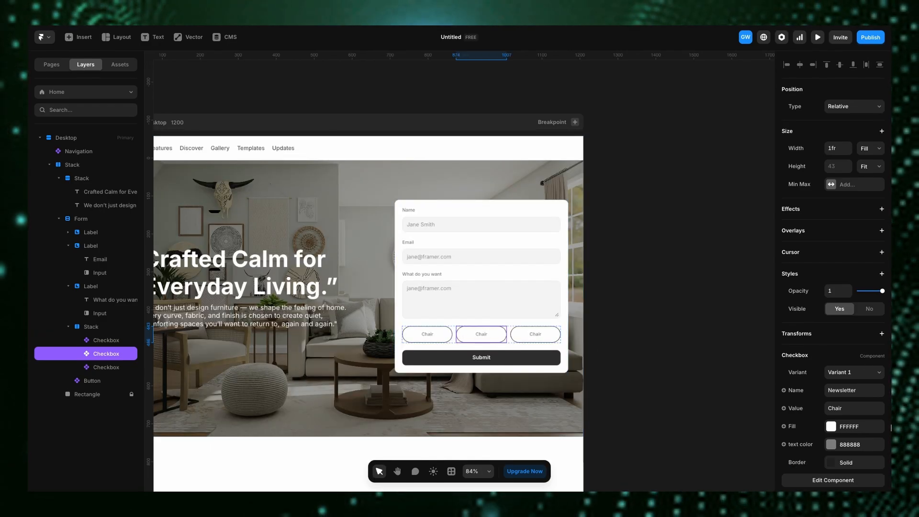
scroll(827, 392, down, 2)
double_click(848, 318)
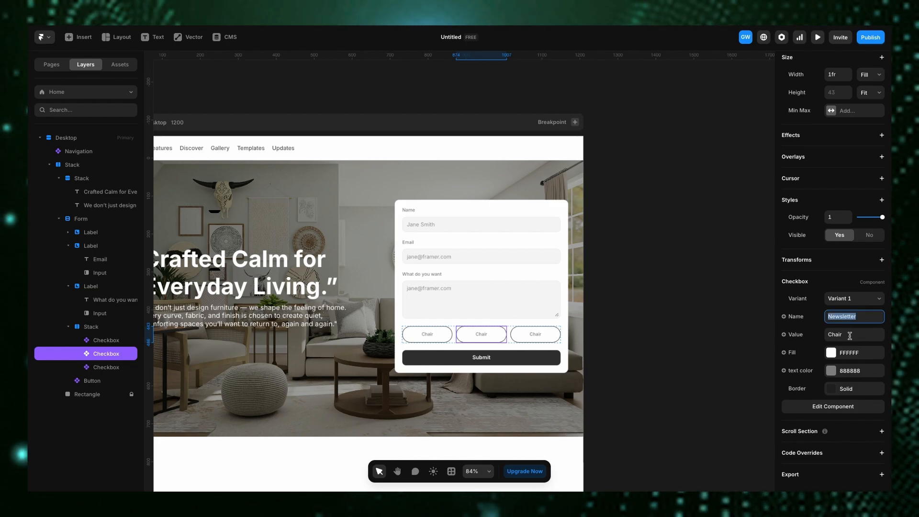
double_click(849, 335)
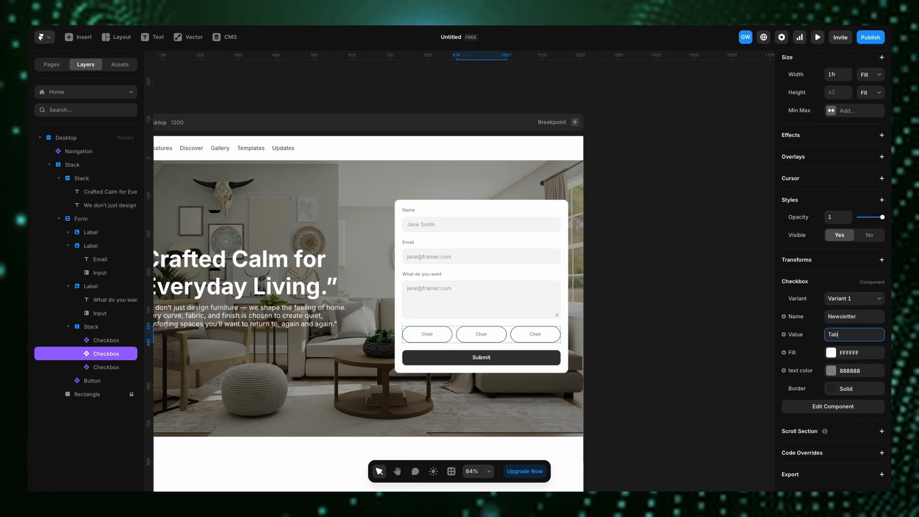
double_click(857, 317)
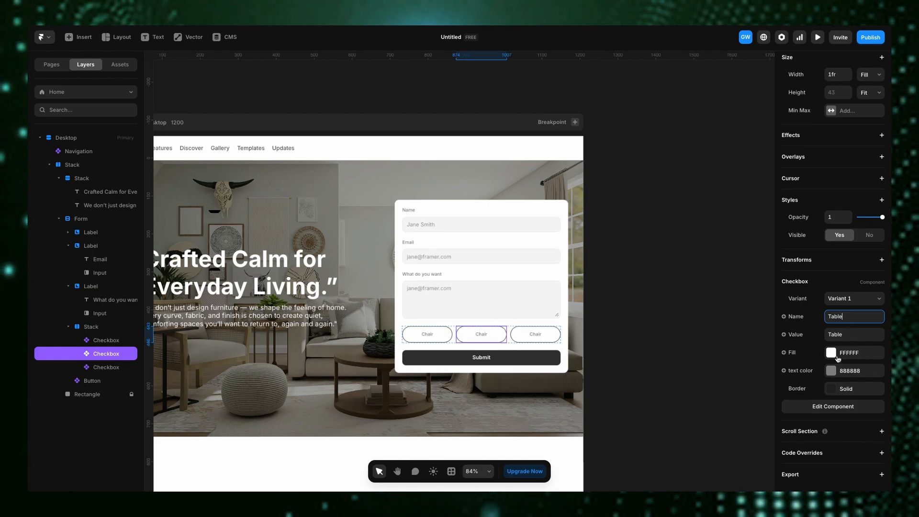
click(838, 301)
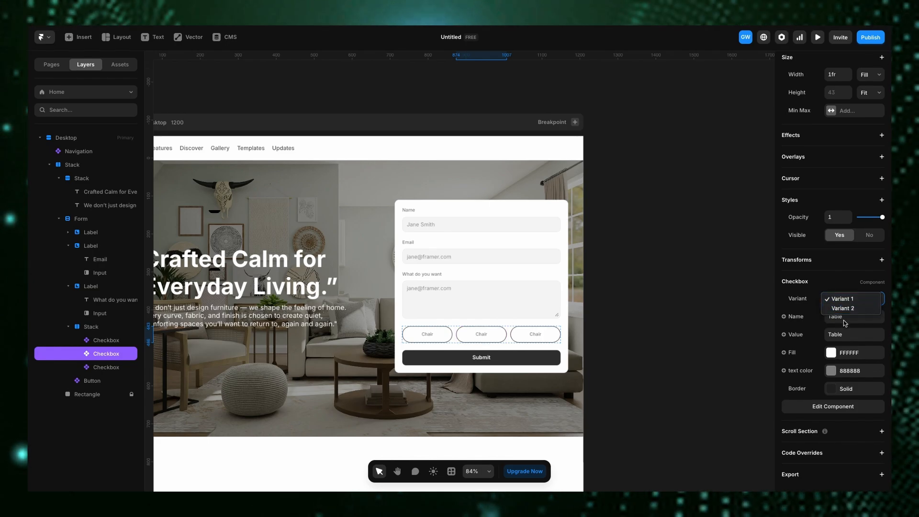
click(844, 338)
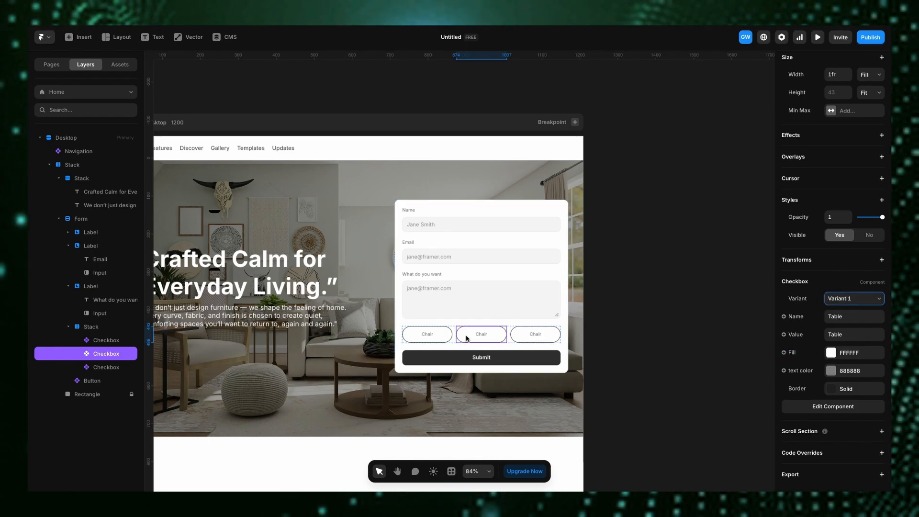
- Open the checkbox component and inspect the Chair text and checkbox input properties
double_click(426, 334)
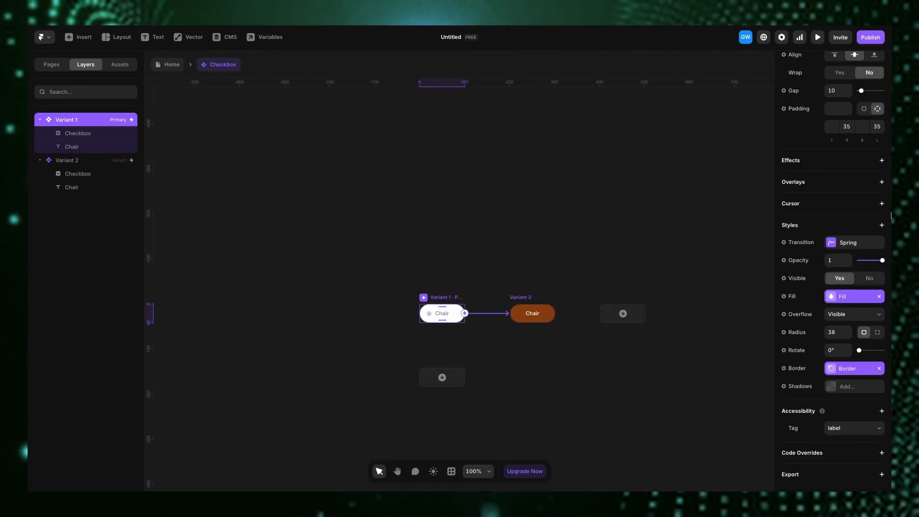
scroll(843, 228, up, 6)
scroll(833, 249, down, 4)
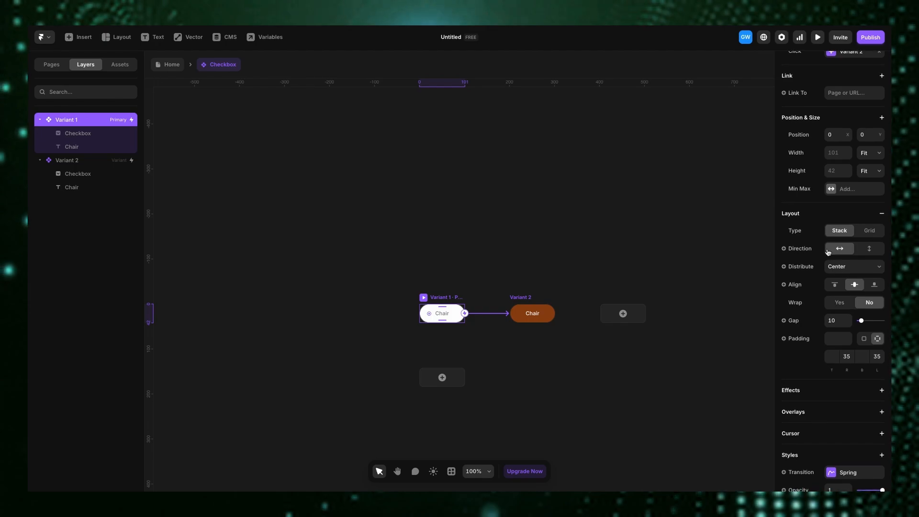
scroll(787, 292, down, 3)
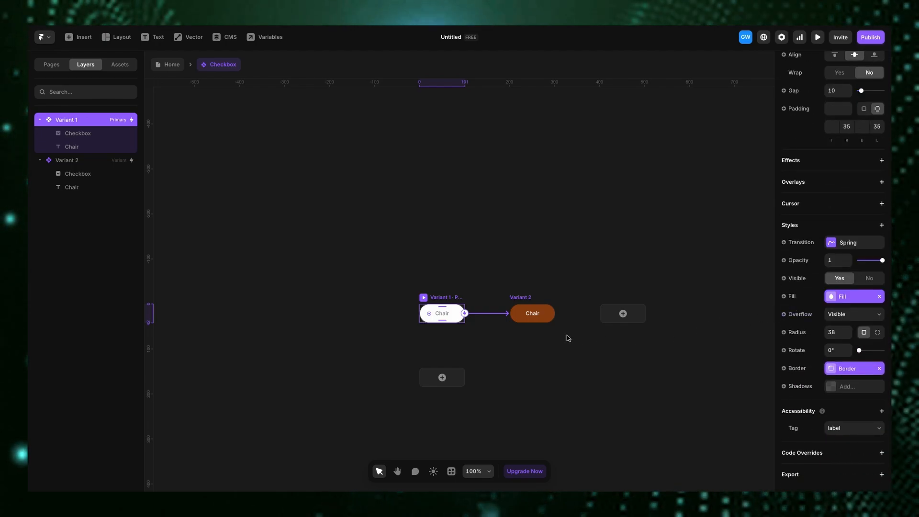
click(446, 316)
scroll(847, 278, up, 6)
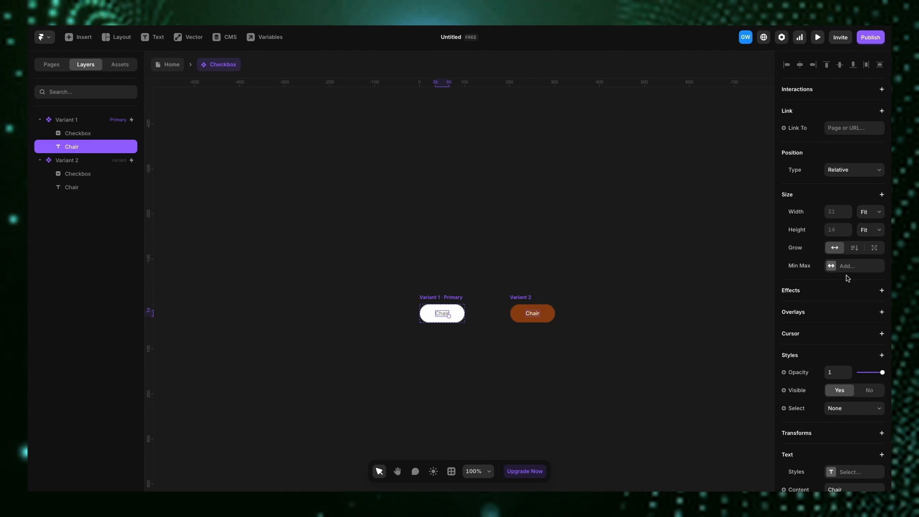
scroll(846, 278, down, 7)
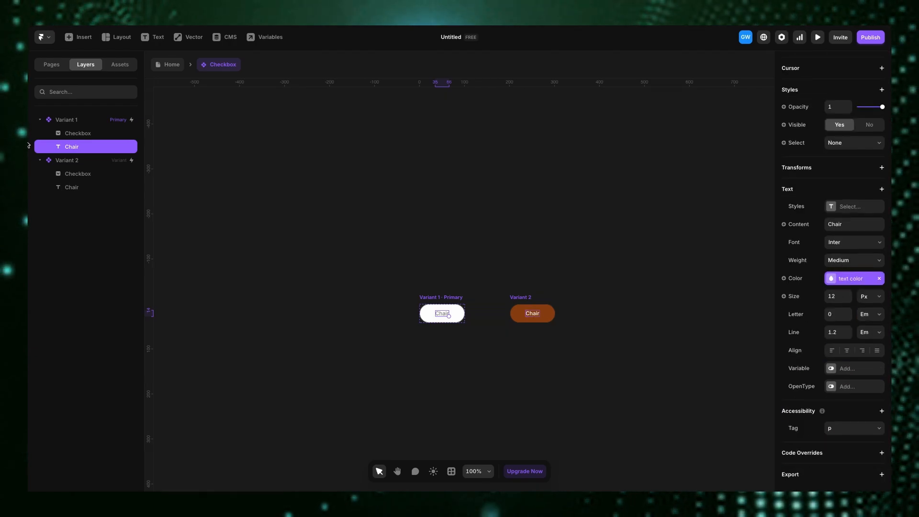
click(77, 135)
scroll(872, 331, down, 1)
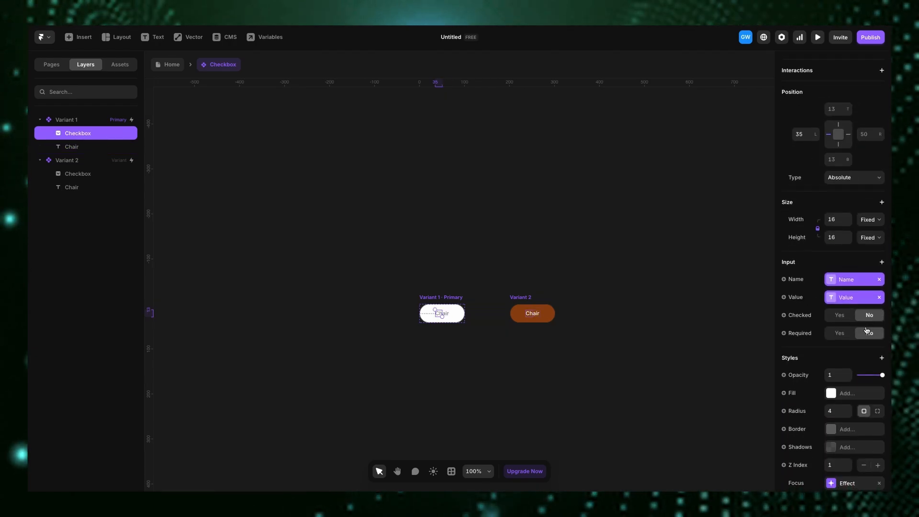
scroll(872, 289, down, 2)
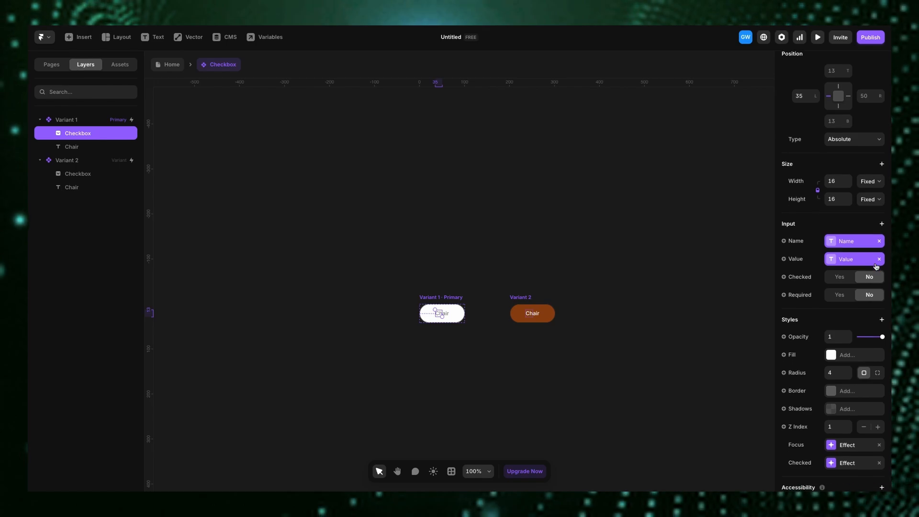
scroll(876, 267, down, 1)
click(882, 189)
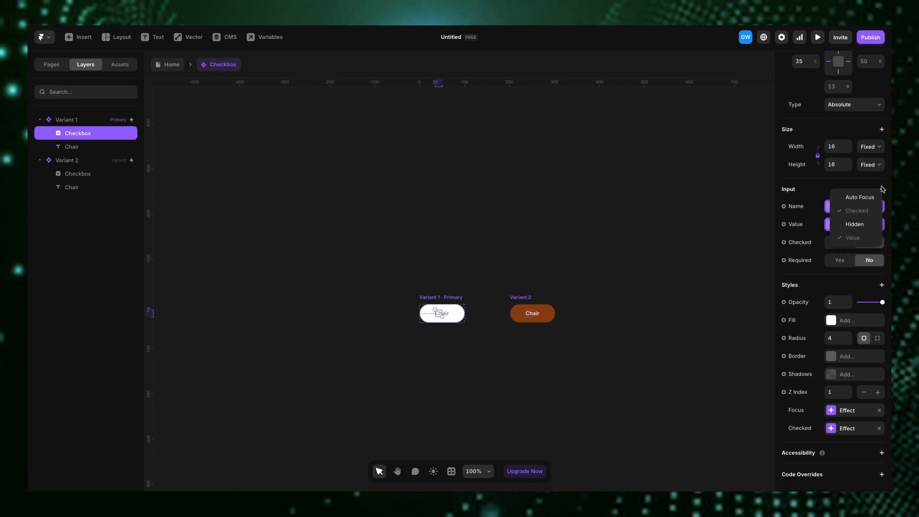
click(745, 217)
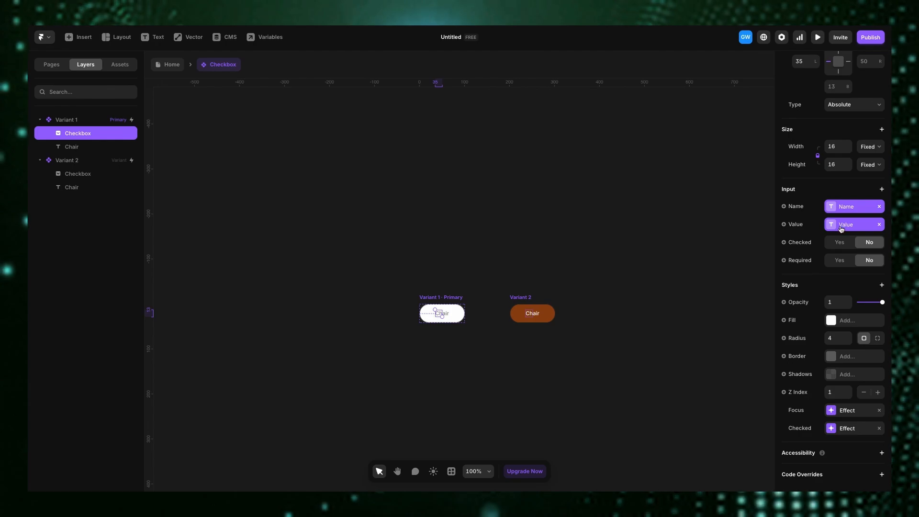
click(535, 317)
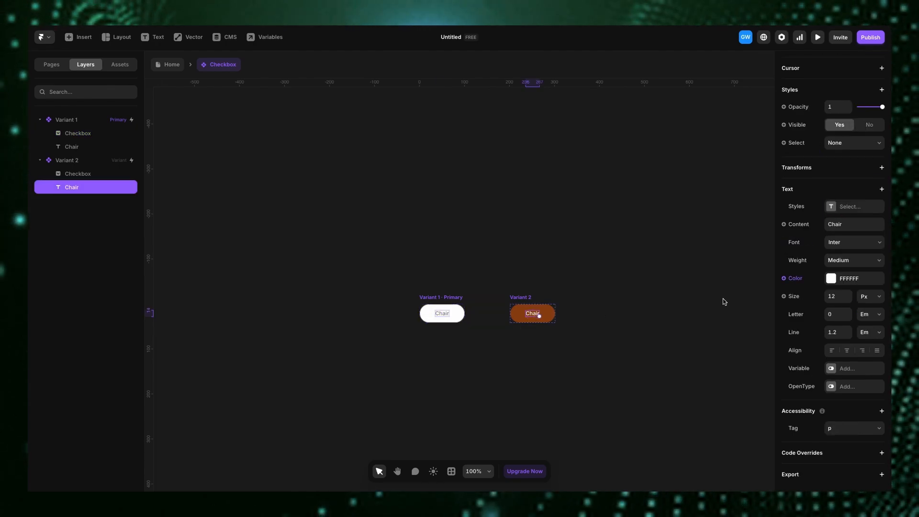
click(805, 223)
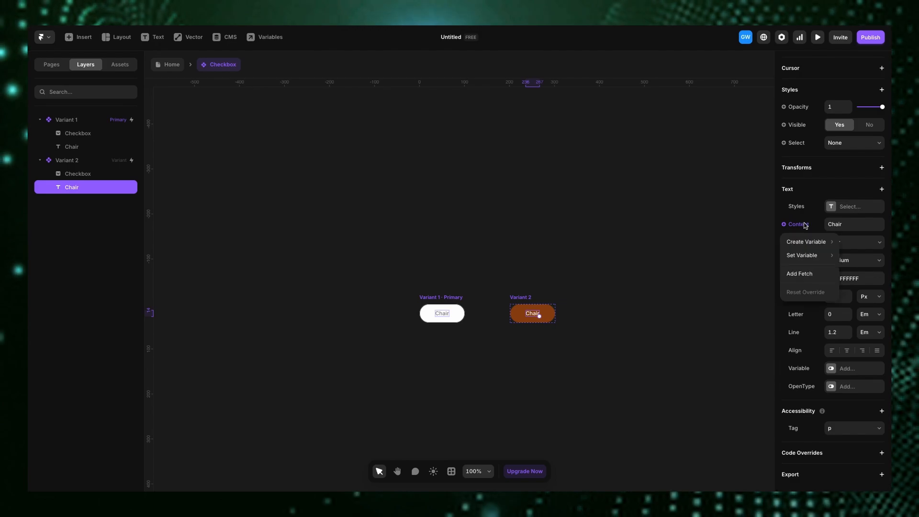
click(625, 254)
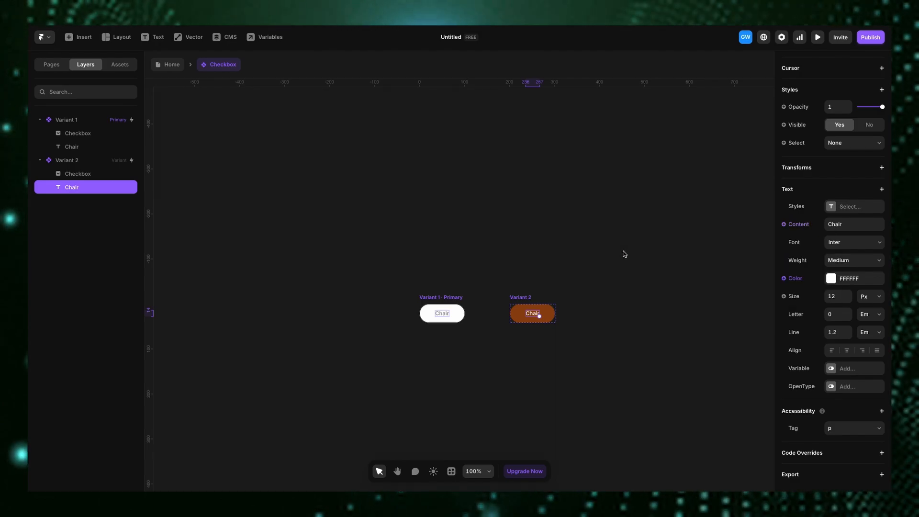
- Create a content variable named Label for Variant 1's Chair text
click(444, 316)
click(799, 224)
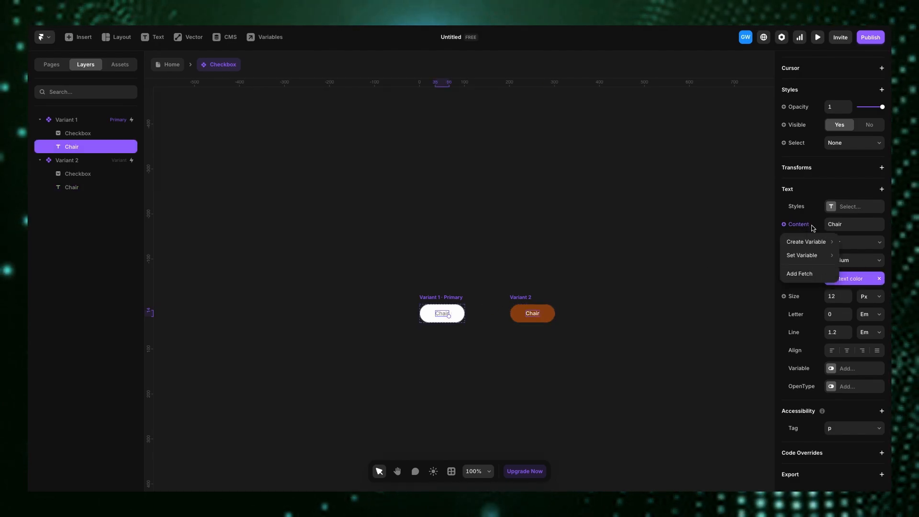
mouse_move(809, 242)
click(745, 250)
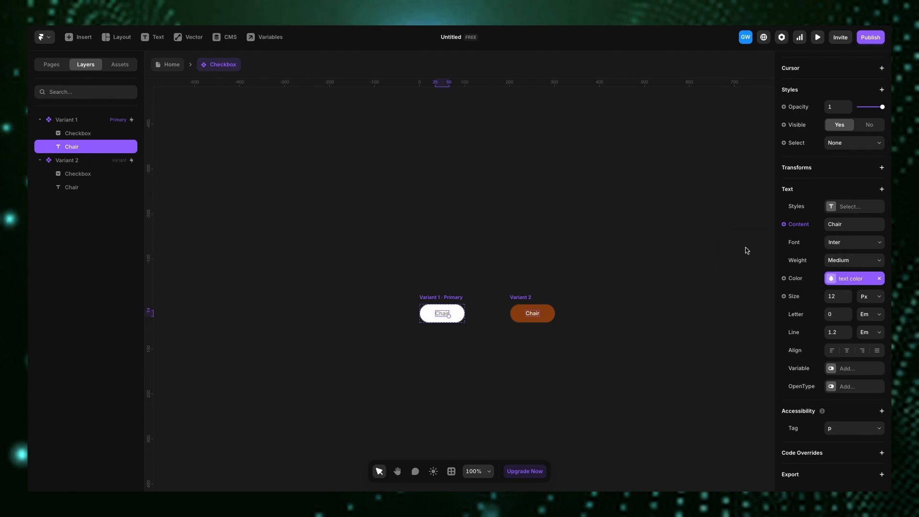
click(689, 278)
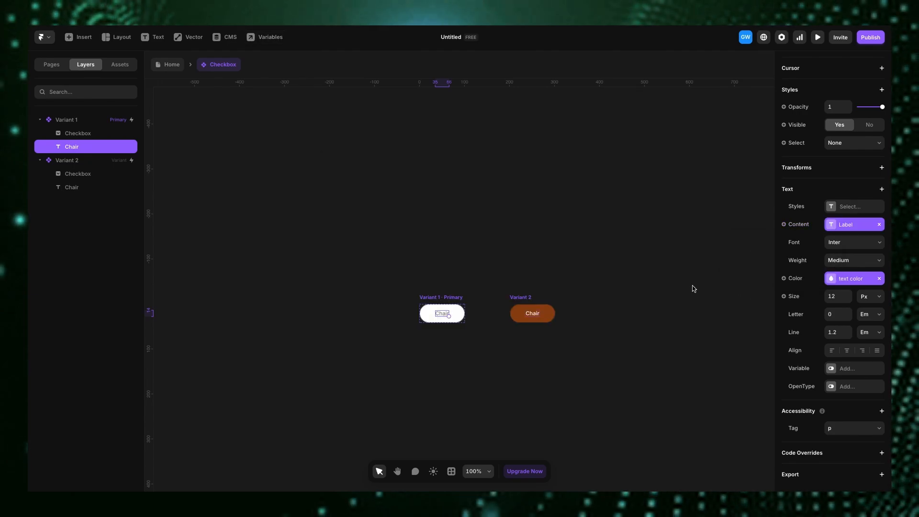
- Return to the Home page and set the second checkbox's label to tABLE
click(172, 64)
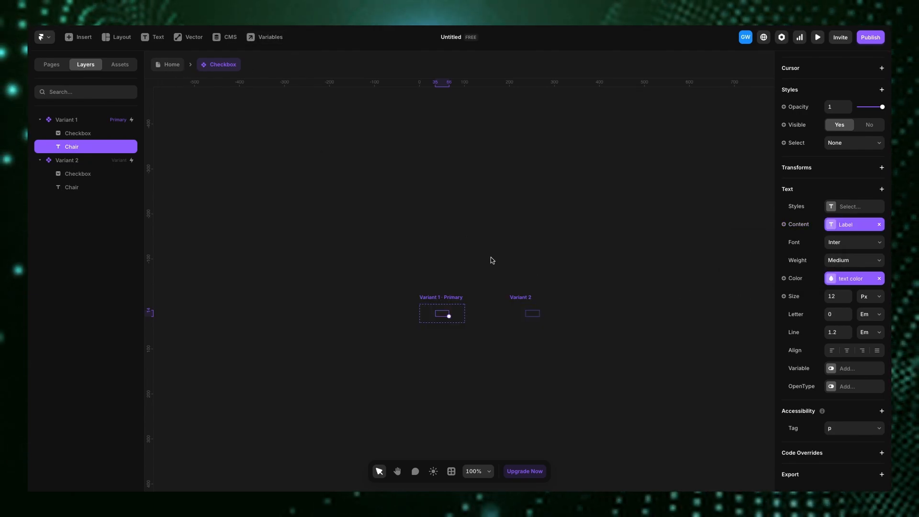
click(484, 335)
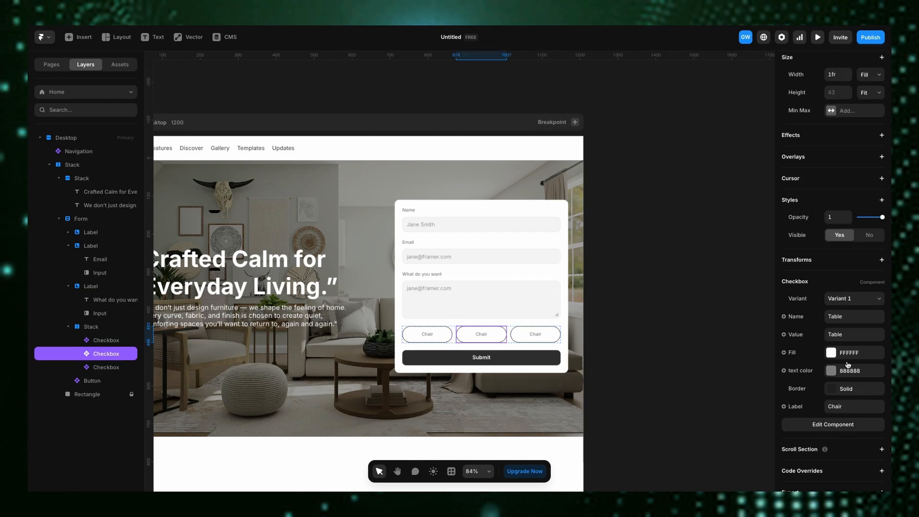
click(849, 403)
text(tABLE)
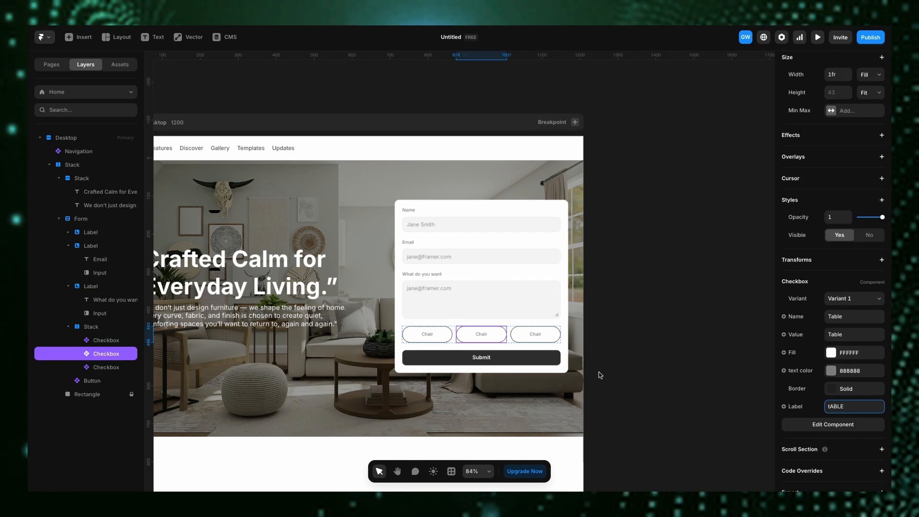
- Reselect the second checkbox and start retyping its label
click(551, 339)
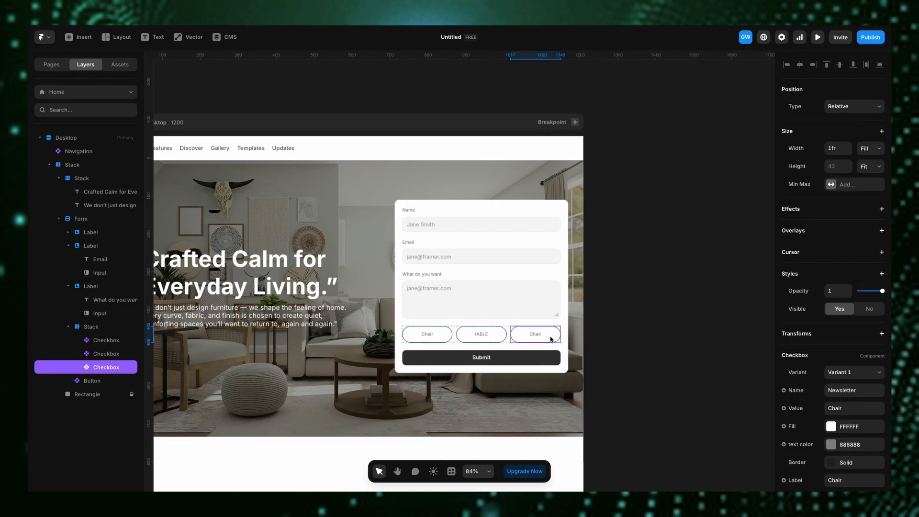
click(482, 335)
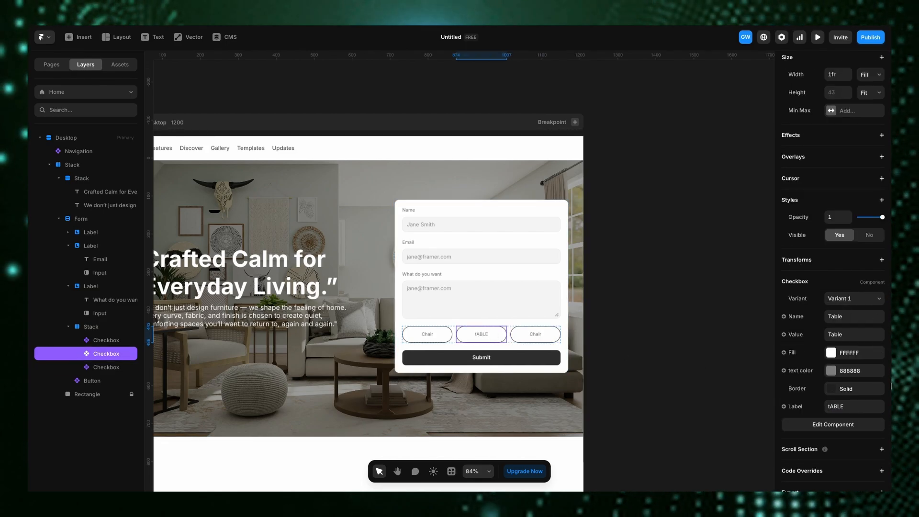
click(838, 407)
text(E)
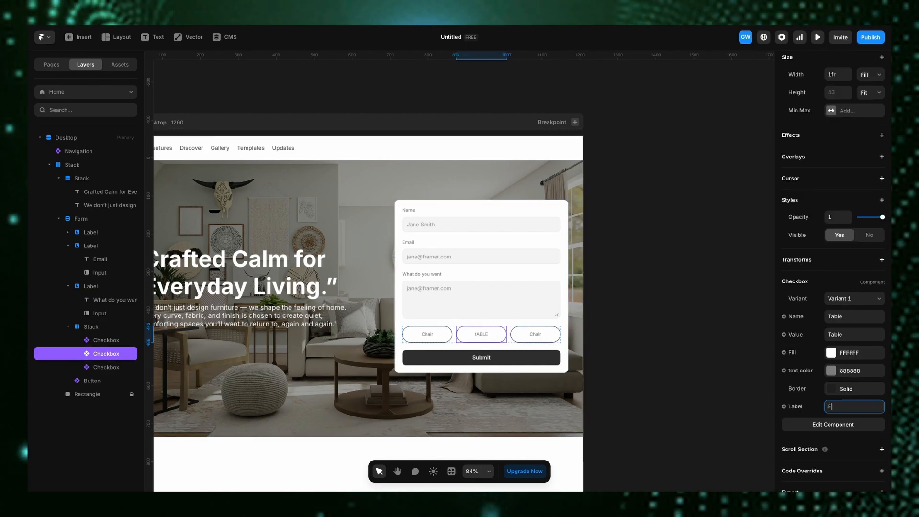
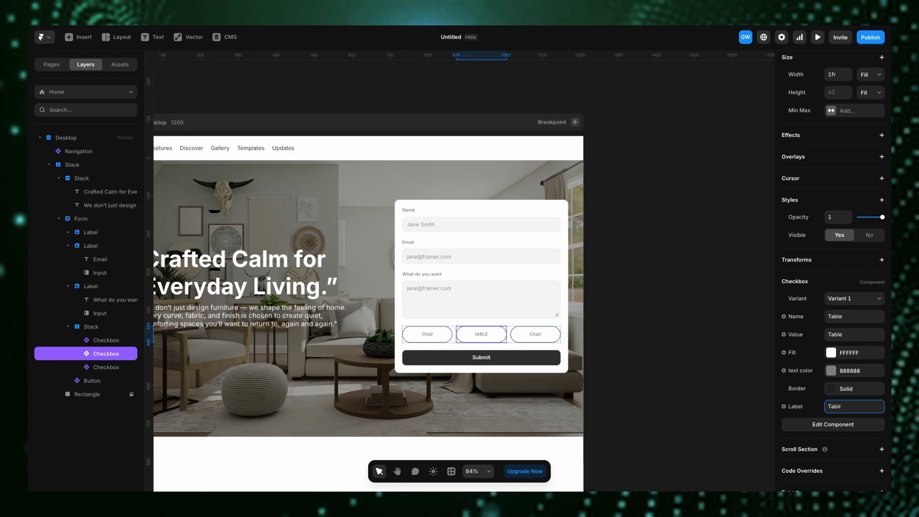
- Give the third checkbox the label sofa and set its value and name to Sofa
click(533, 332)
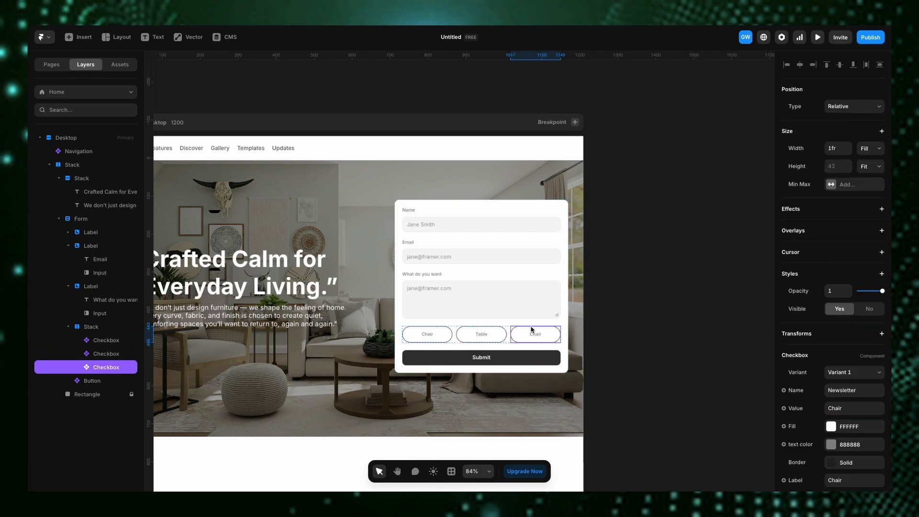
scroll(841, 430, down, 2)
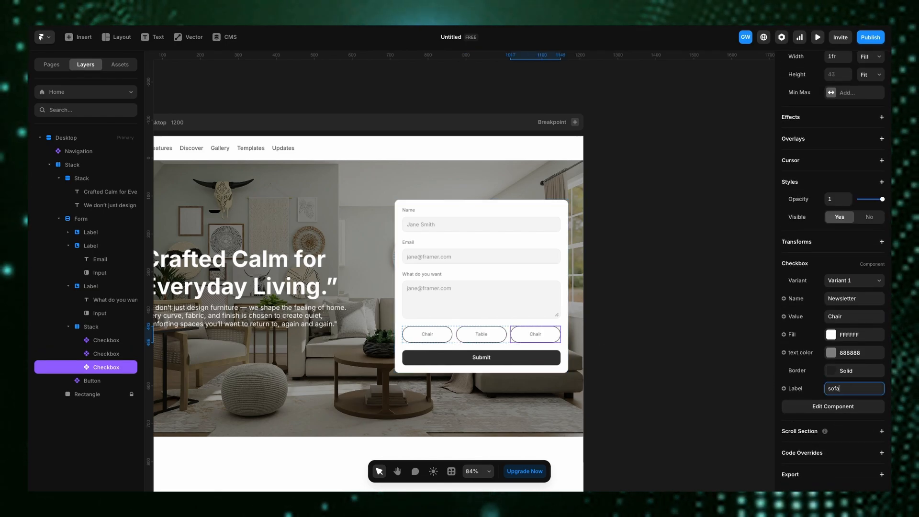
click(845, 316)
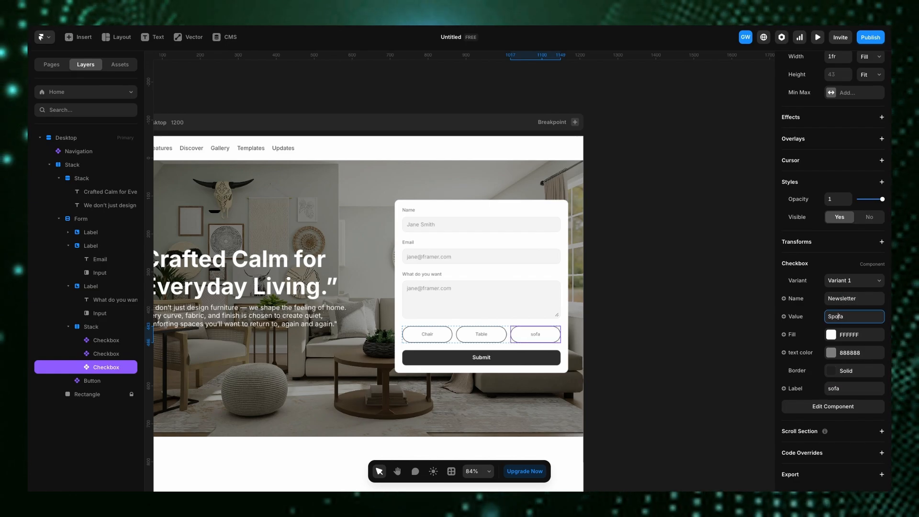
click(831, 316)
key(BackSpace)
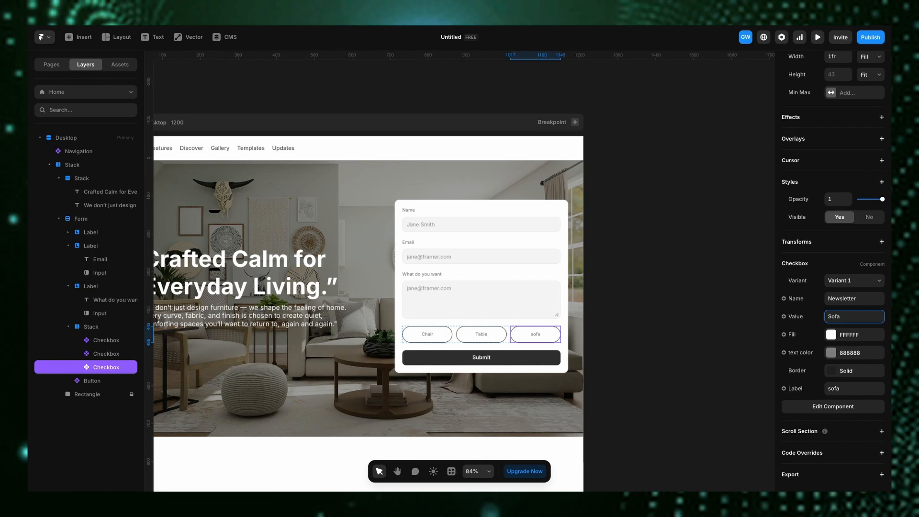
click(870, 302)
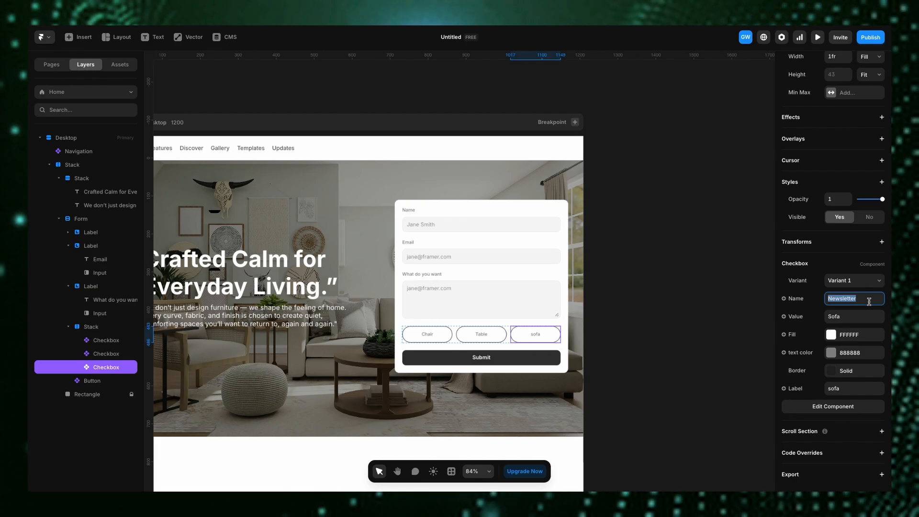
text(Sofa)
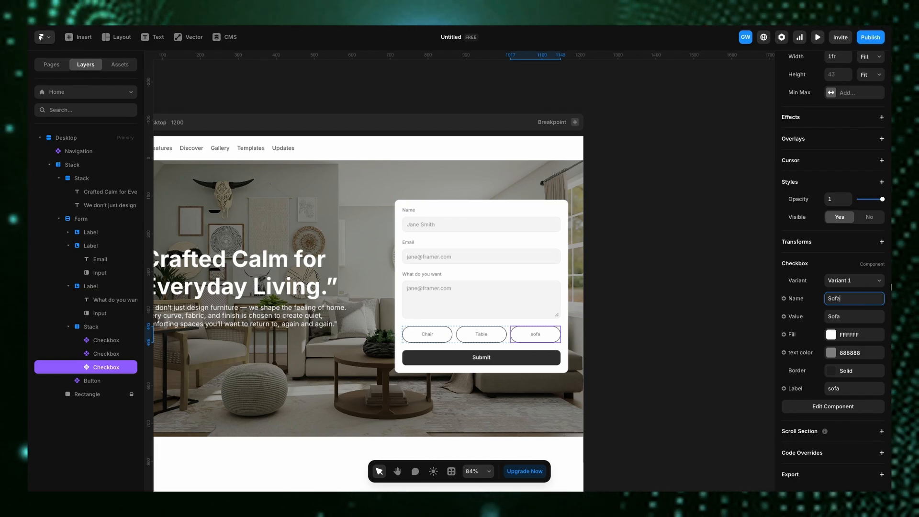
- Add a text layer reading "Get In Touch" at the top of the form
click(475, 341)
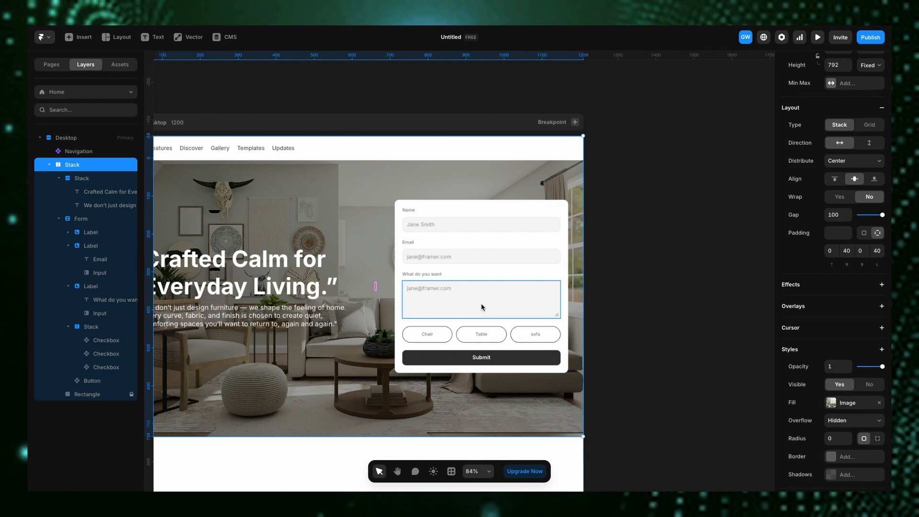
click(399, 206)
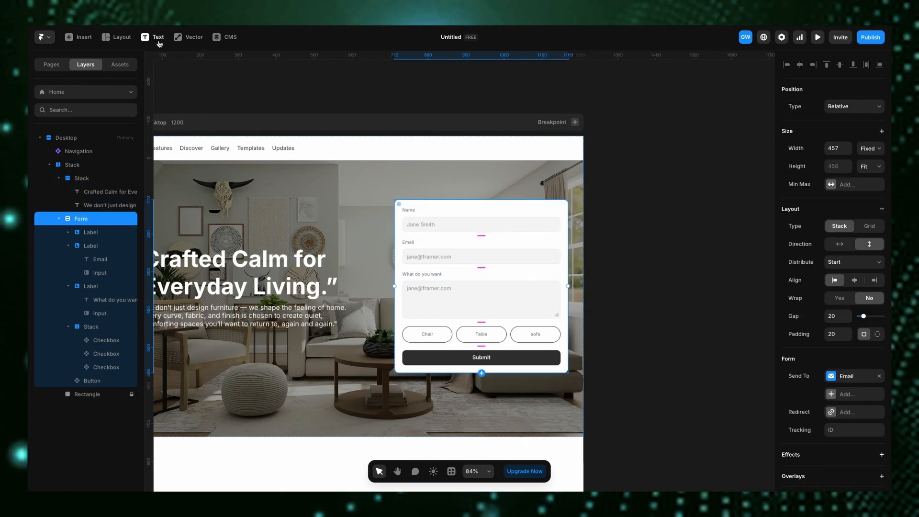
key(t)
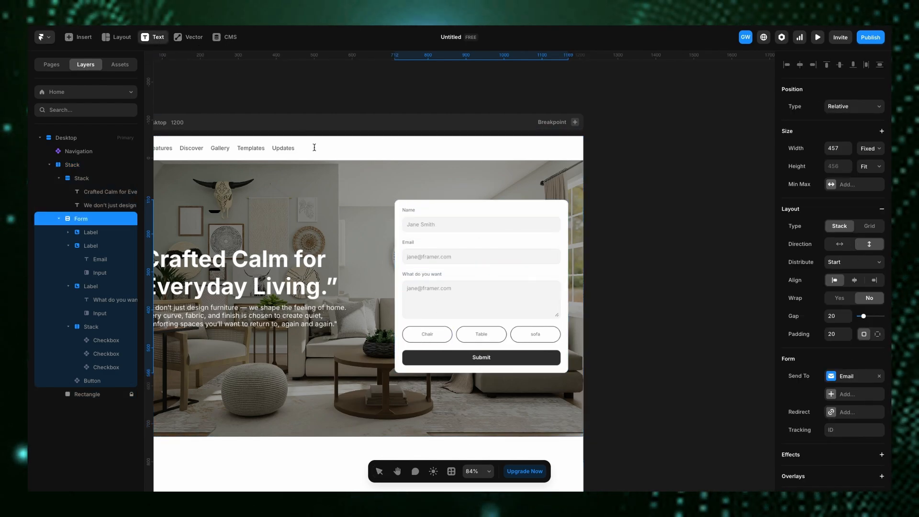
click(428, 205)
text(Get In T)
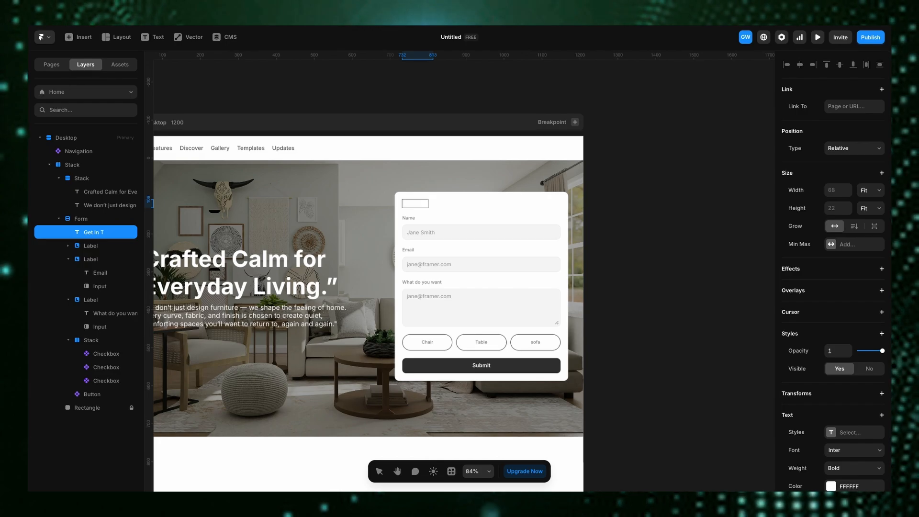
text(ouch)
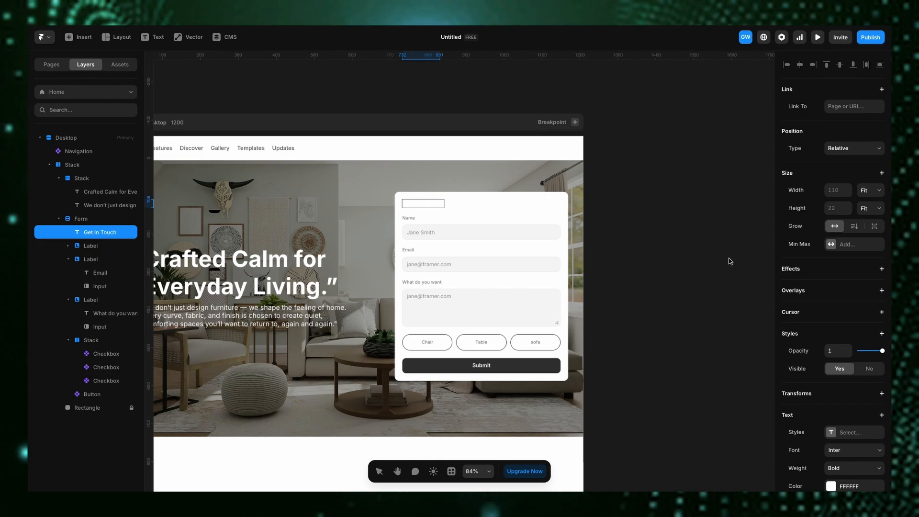
key(Escape)
- Set the Get In Touch heading's color to 000000 and its font size to 29
scroll(849, 321, down, 5)
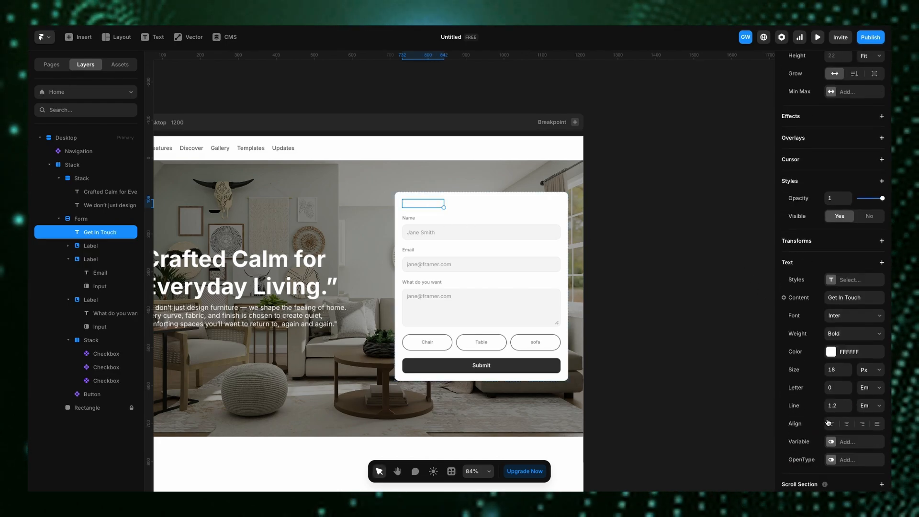
click(832, 257)
click(682, 372)
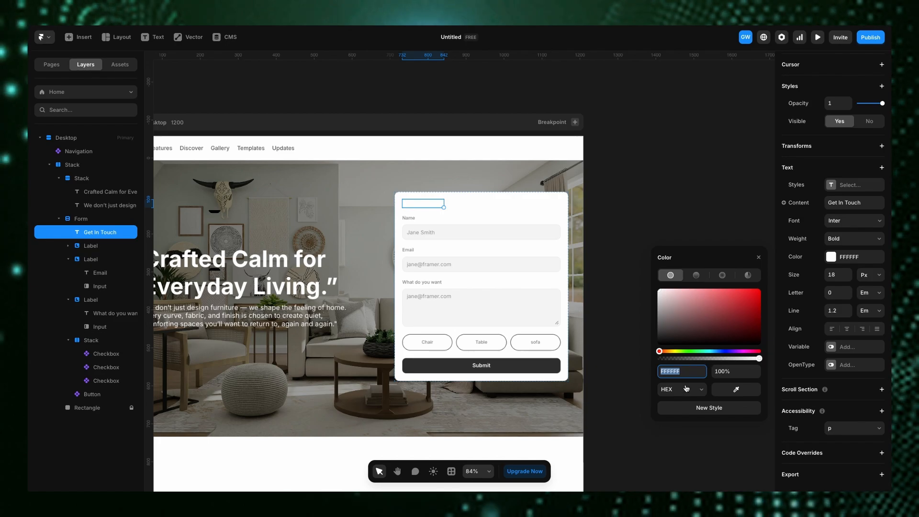
text(000)
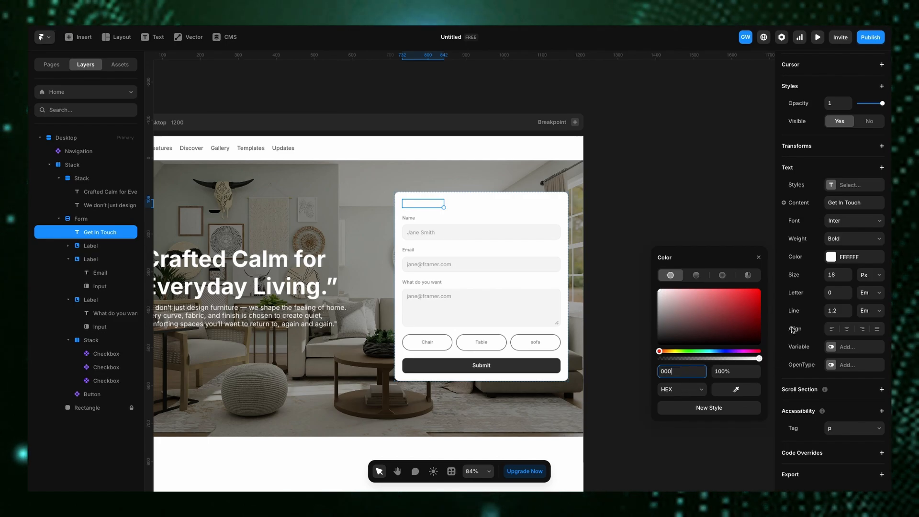
click(849, 273)
click(849, 274)
click(848, 274)
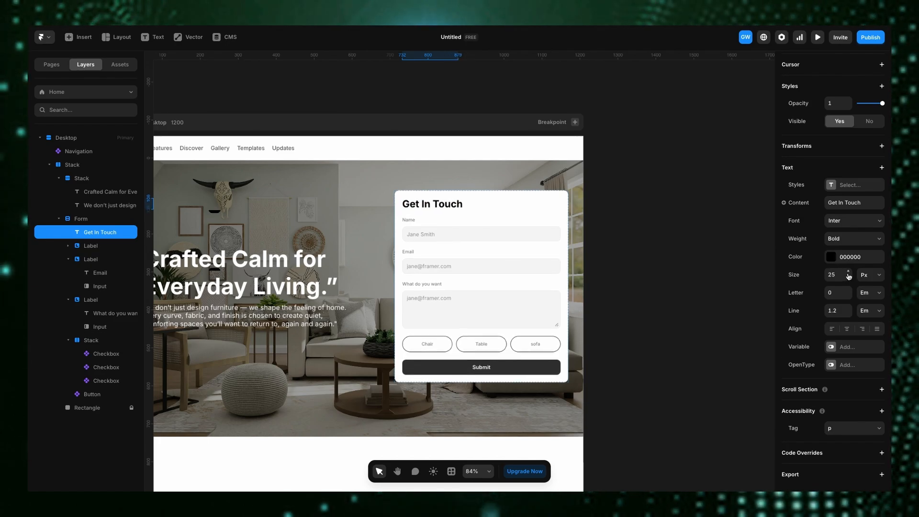
click(848, 273)
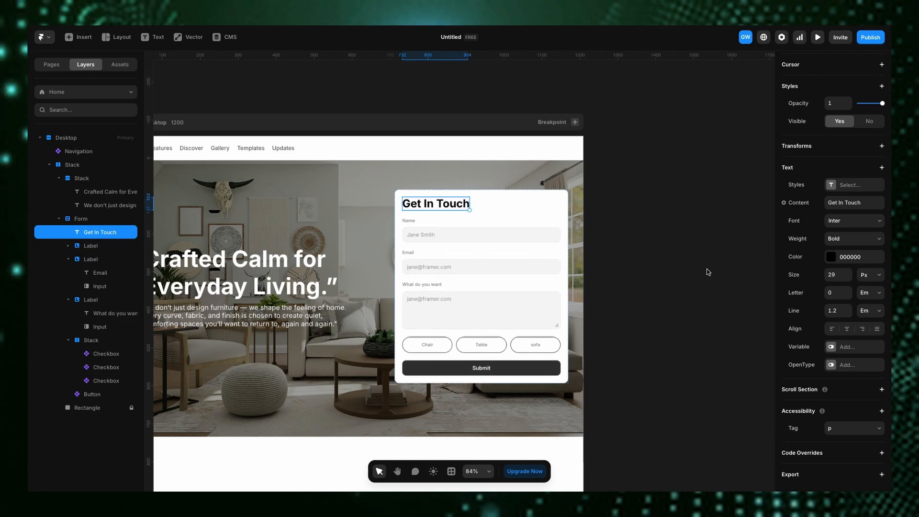
- Duplicate the heading and change the copy's text to "Reach out to us about anything"
key(ctrl+d)
double_click(439, 214)
key(ctrl+a)
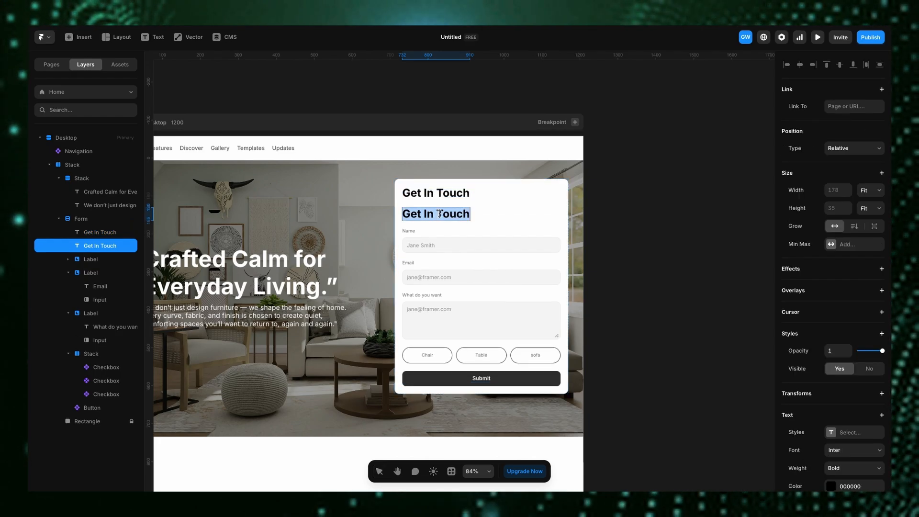
text(RTeacvh)
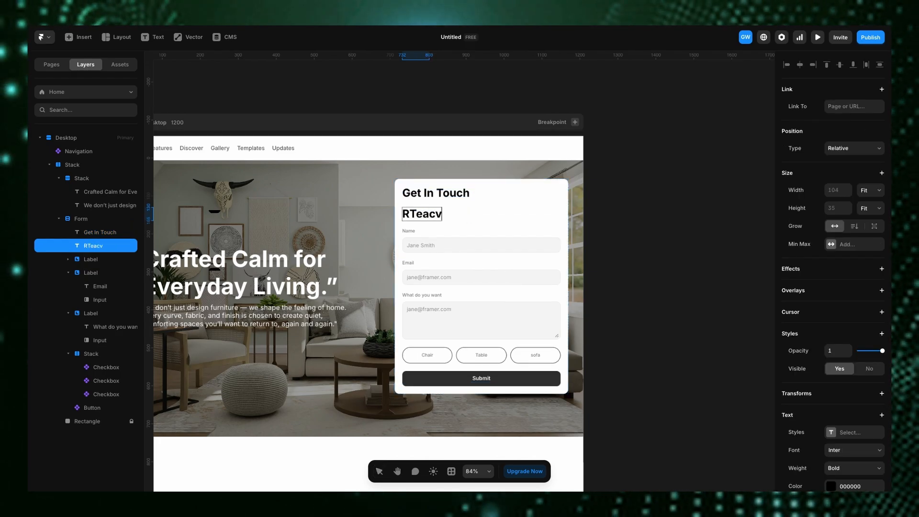
key(BackSpace)
key(BackSpace)
key(BackSpace)
key(BackSpace)
key(BackSpace)
key(BackSpace)
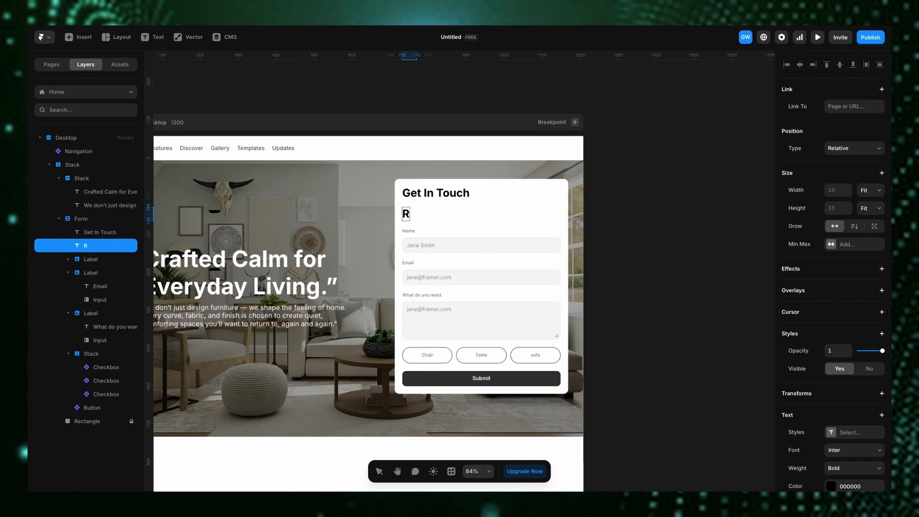
text(each)
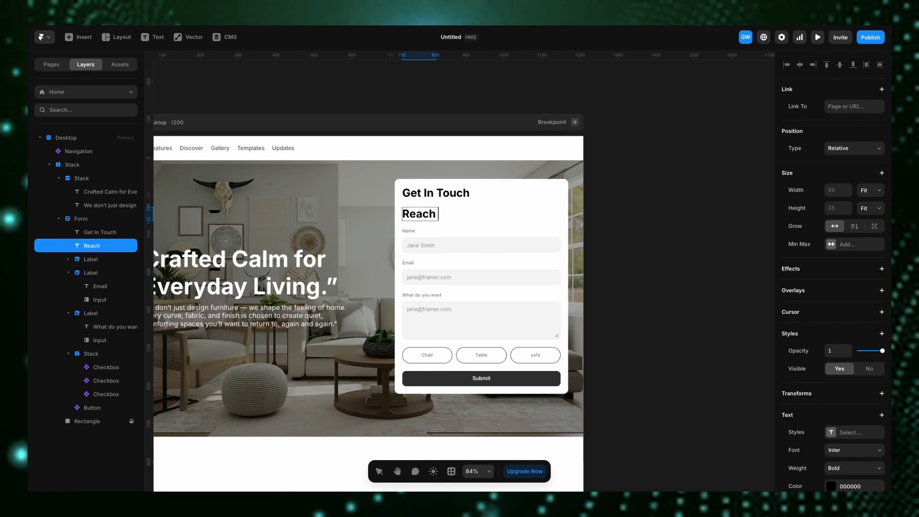
text( out to us a)
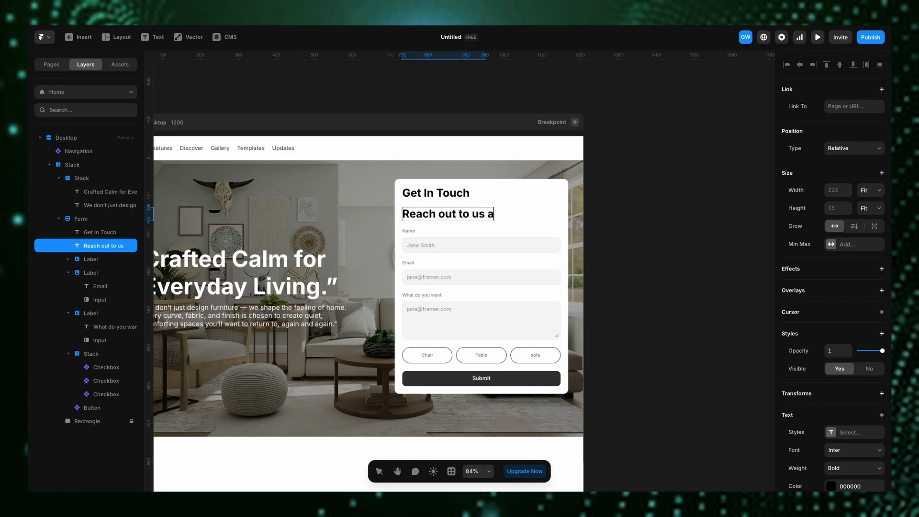
text(bout an)
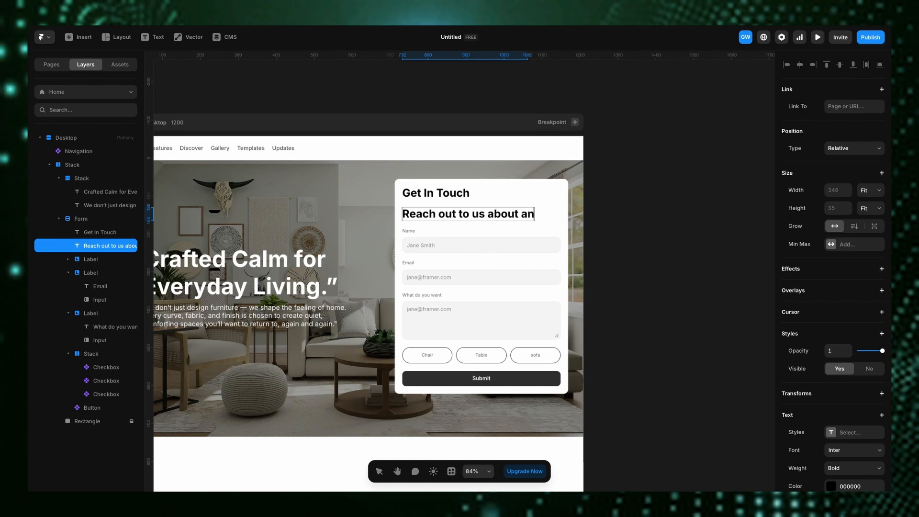
text(ything)
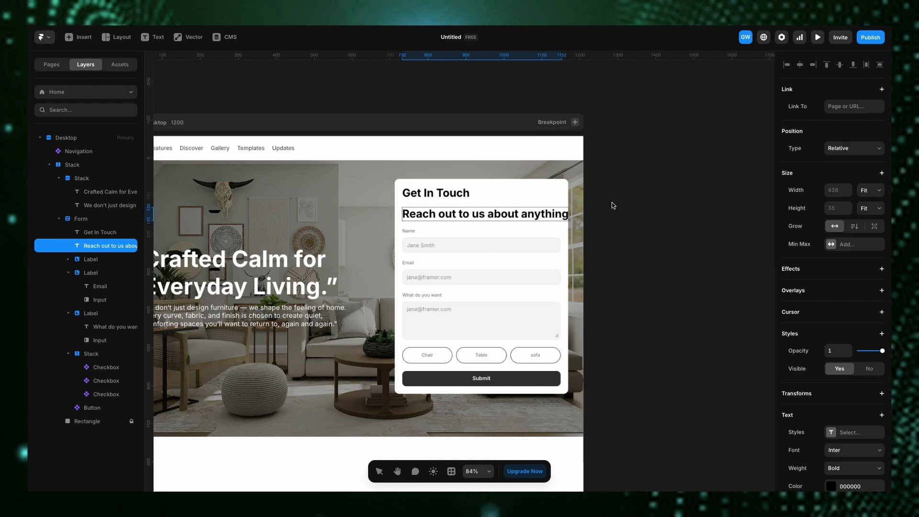
key(Escape)
- Set the subtitle's font size to 14 and its weight to Regular
scroll(837, 286, down, 5)
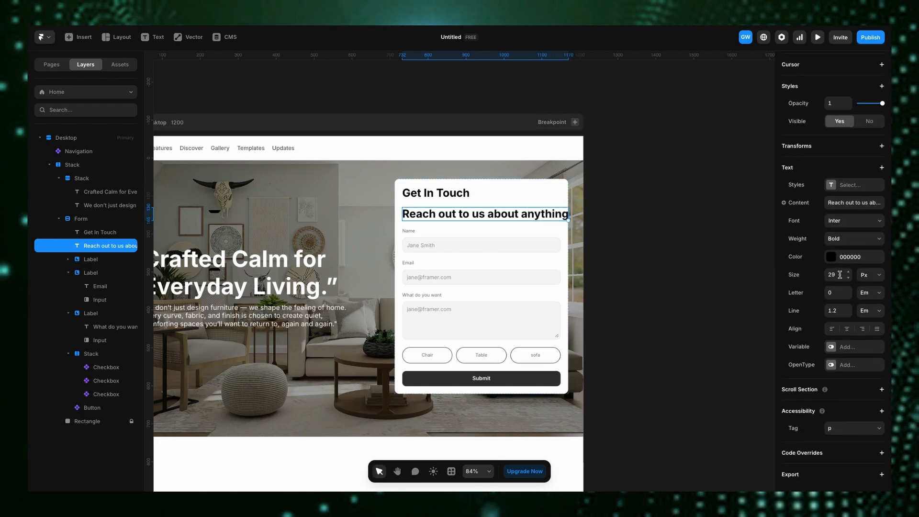
text(14)
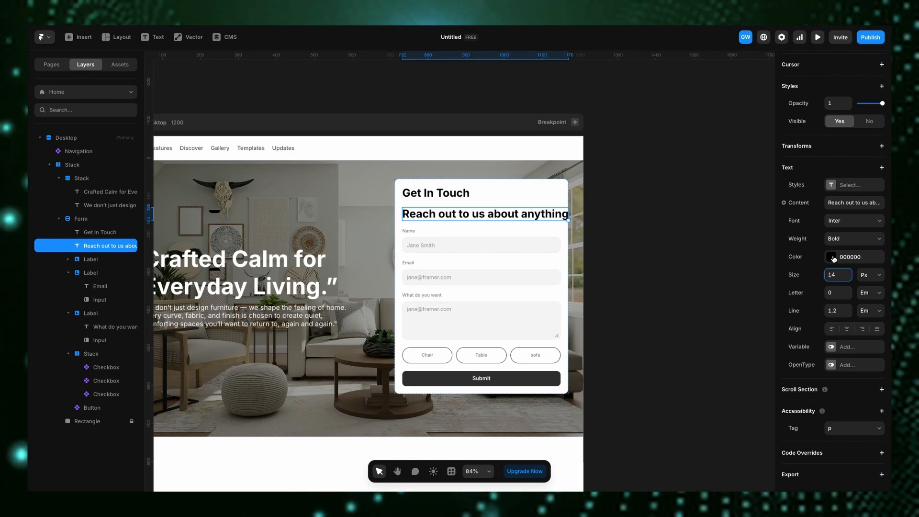
click(834, 242)
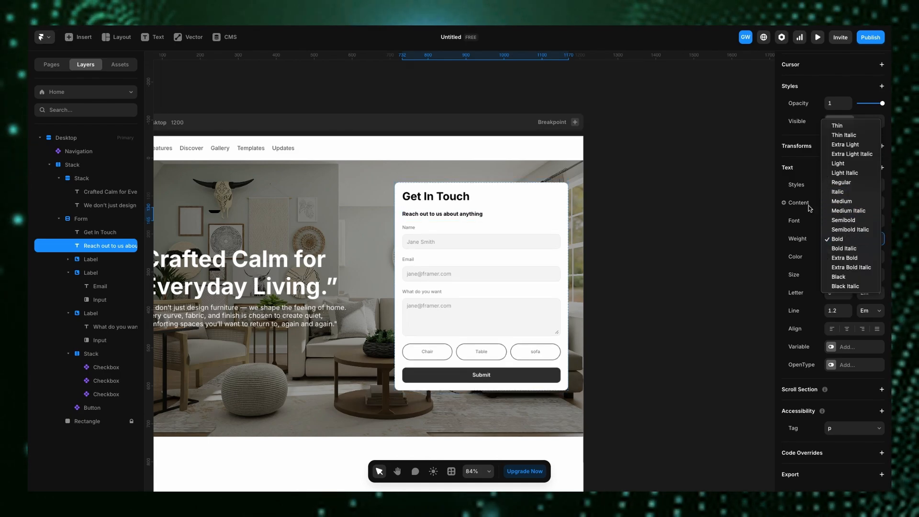
click(836, 192)
click(843, 243)
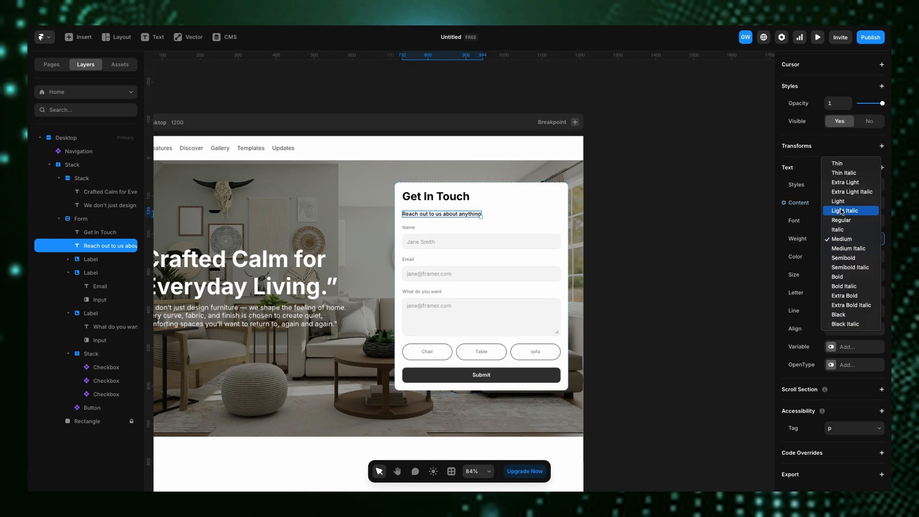
click(790, 221)
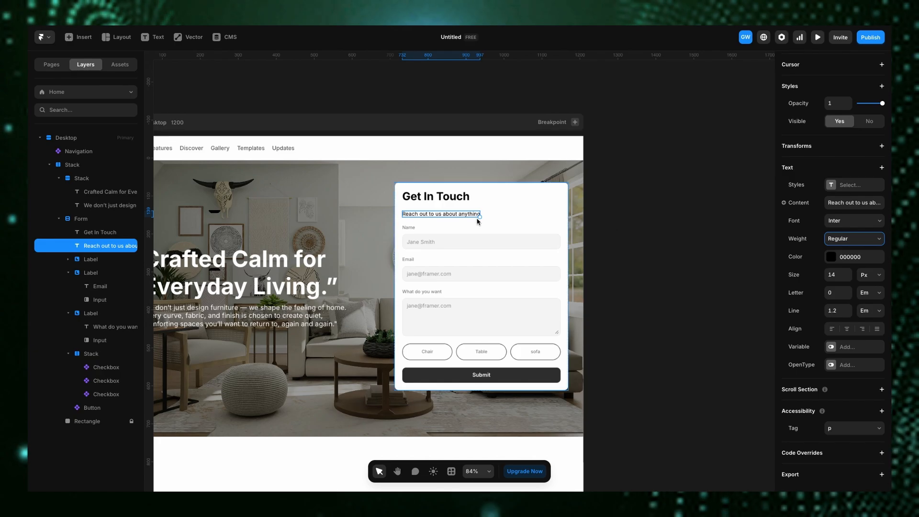
- Wrap the heading and subtitle in a stack aligned to the left with a gap of 5
shift+click(445, 201)
key(ctrl+Return)
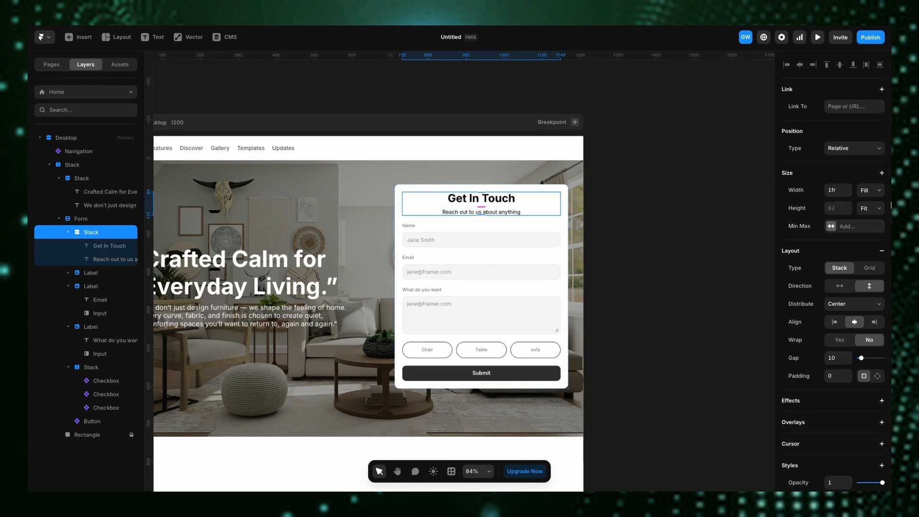
click(834, 322)
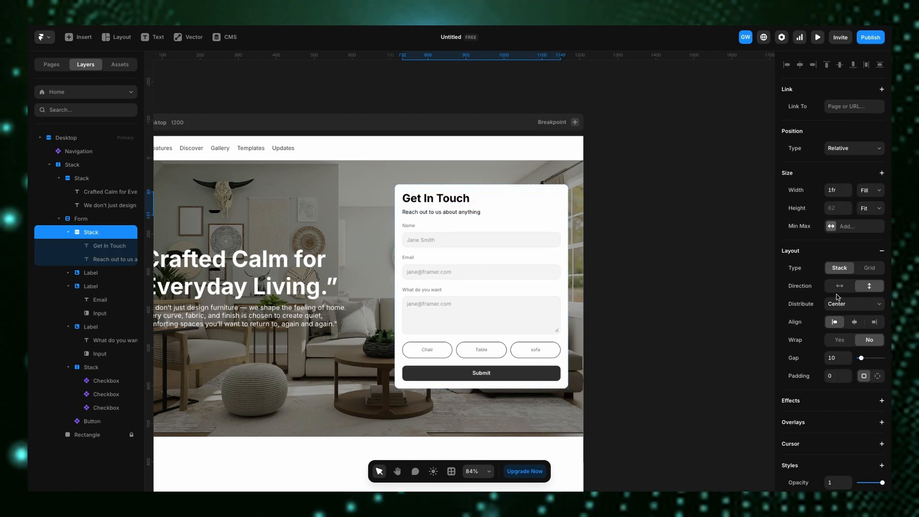
click(847, 362)
click(847, 361)
click(847, 361)
click(847, 362)
click(847, 361)
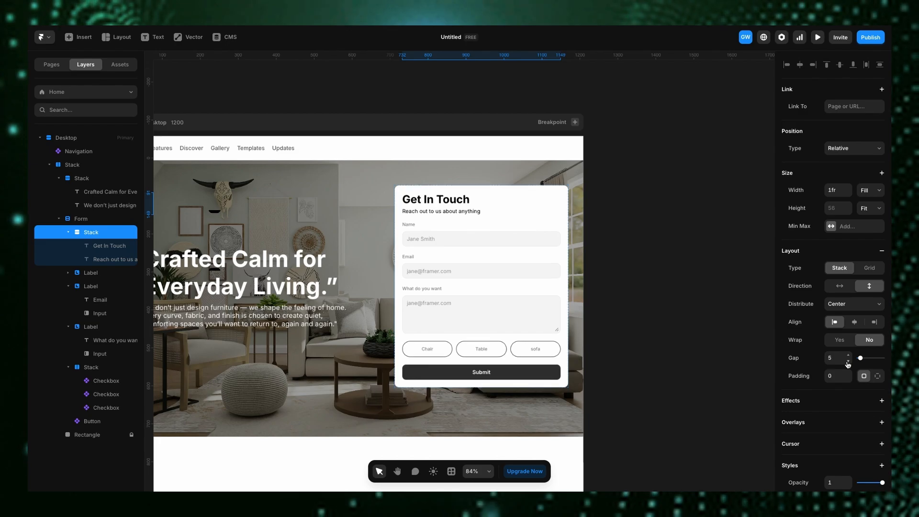
click(657, 256)
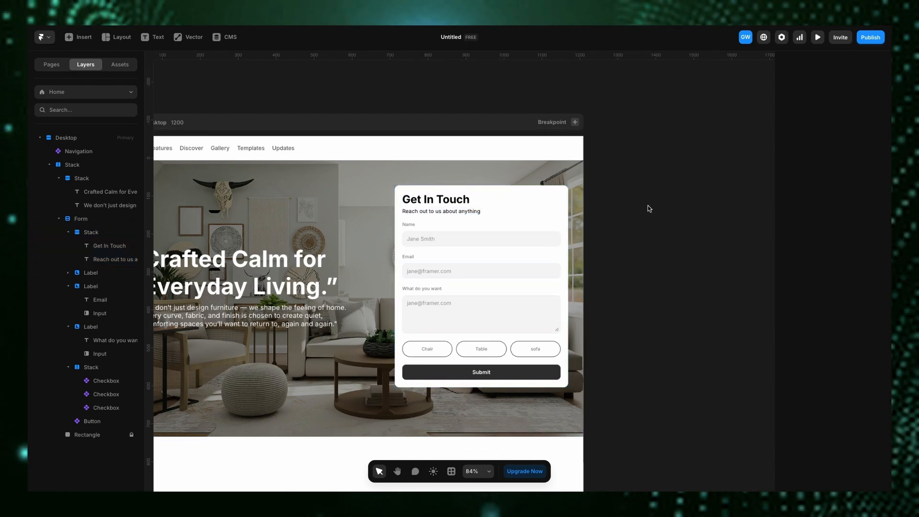
- Preview the page and tick the Chair checkbox to test it
key(shift+1)
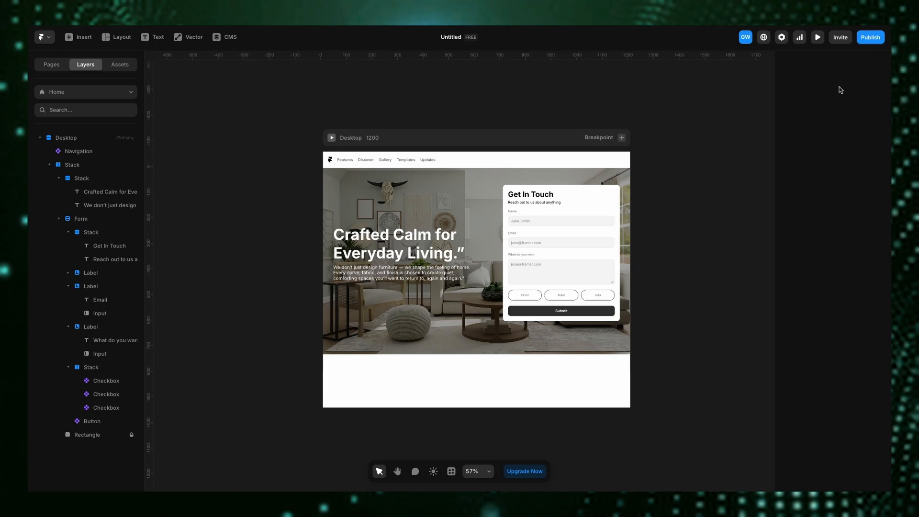
click(818, 37)
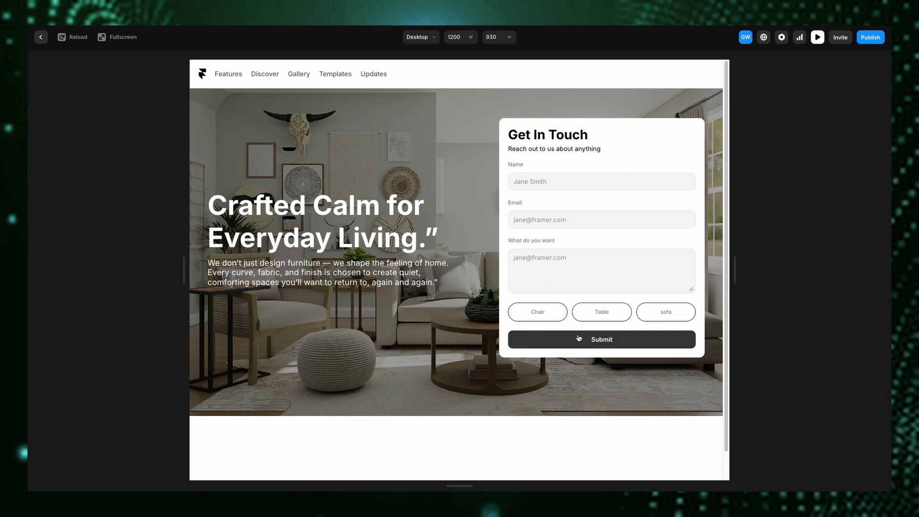
click(549, 314)
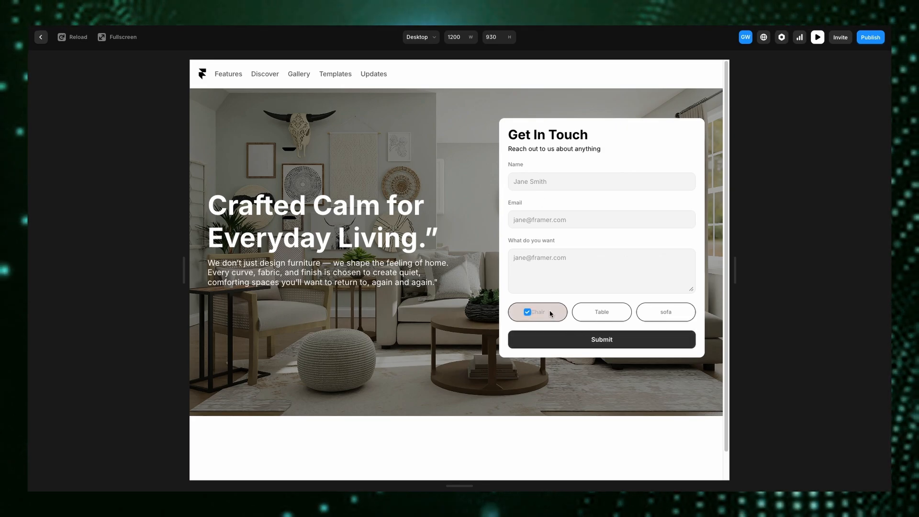
- Toggle the Chair, Table and sofa pill checkboxes in the preview to test them, then close the preview
click(540, 314)
click(528, 318)
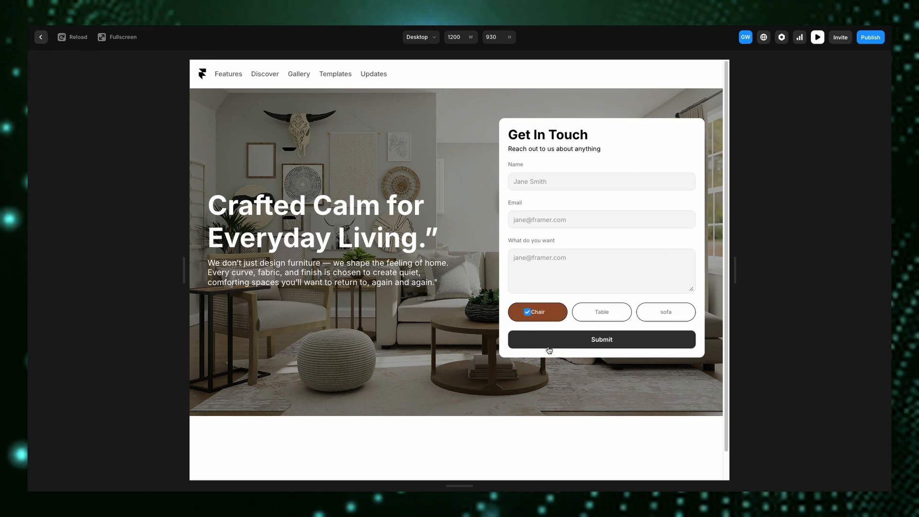
click(603, 320)
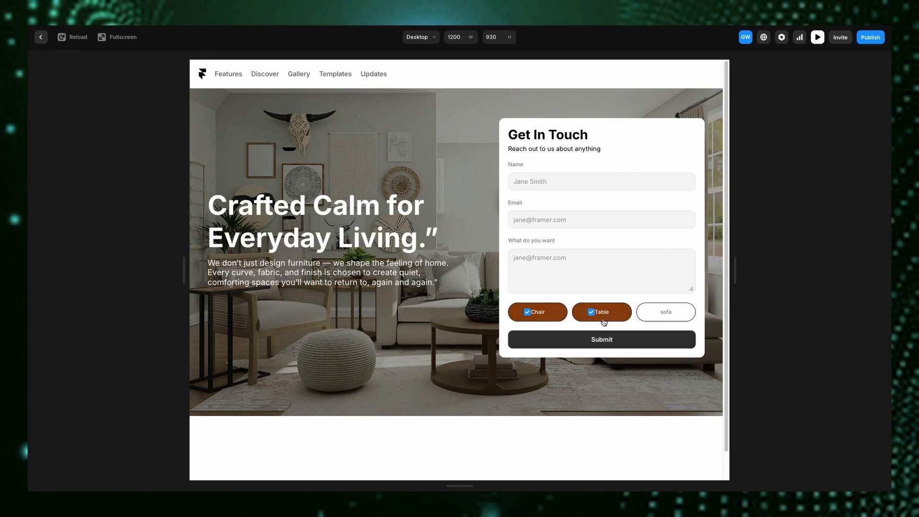
click(668, 316)
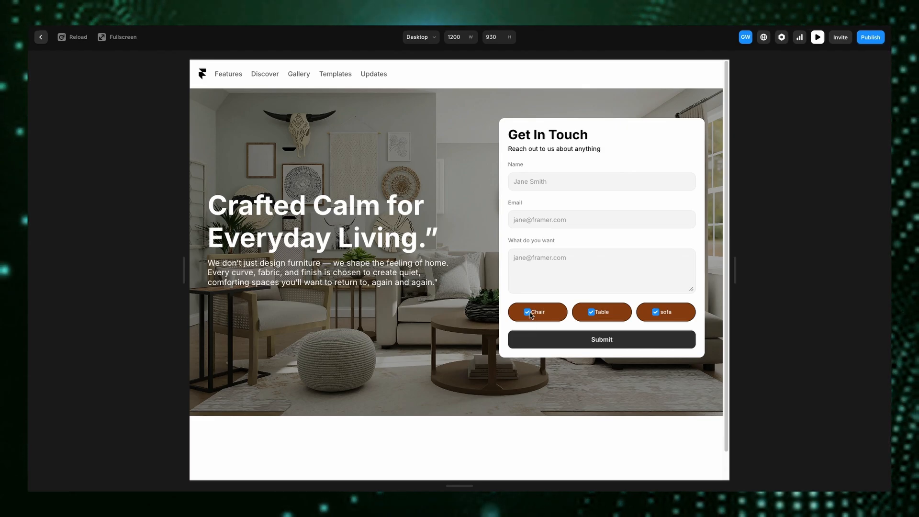
click(553, 318)
click(604, 317)
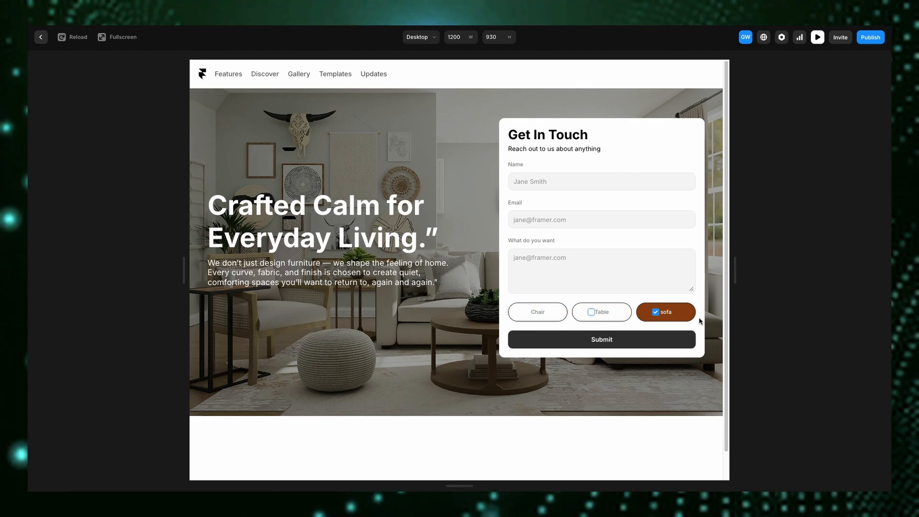
click(640, 317)
click(597, 312)
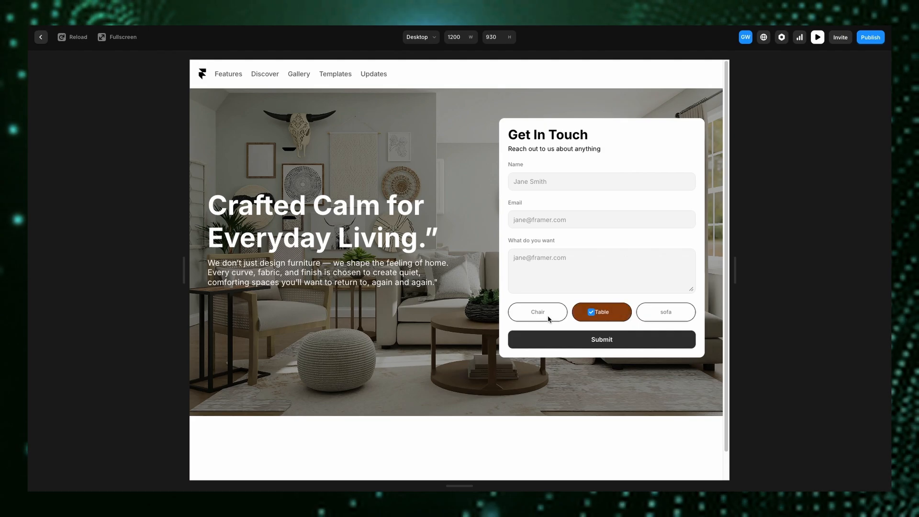
click(40, 38)
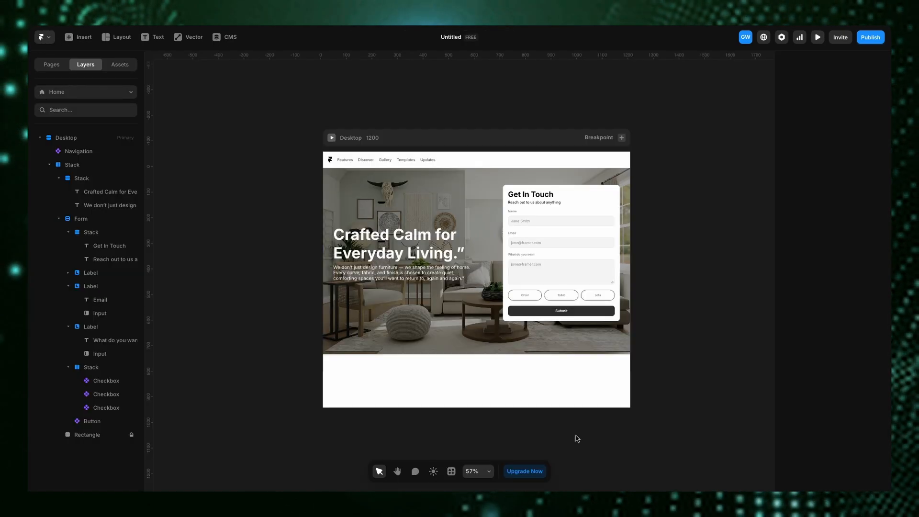
- Open the checkbox component and remove the blue checked fill and the focus effect from Variant 1's checkbox input
click(513, 293)
double_click(513, 293)
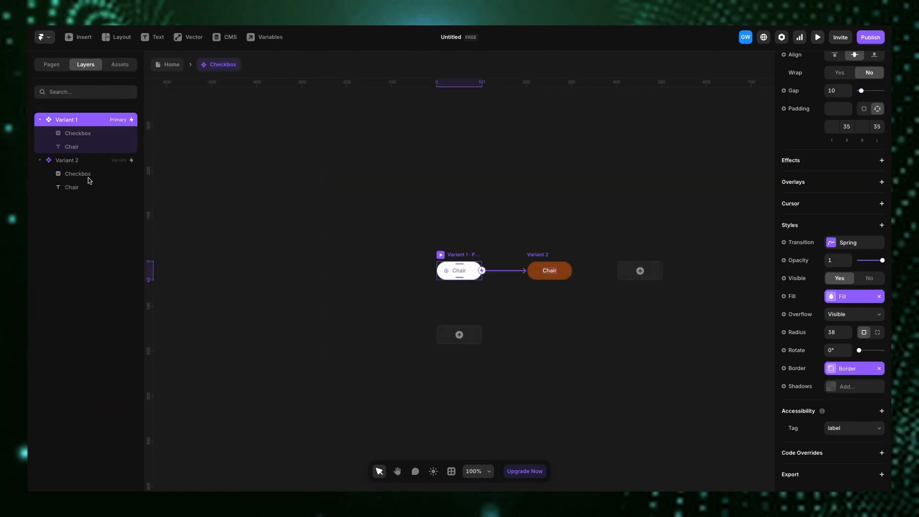
click(95, 136)
scroll(861, 412, up, 2)
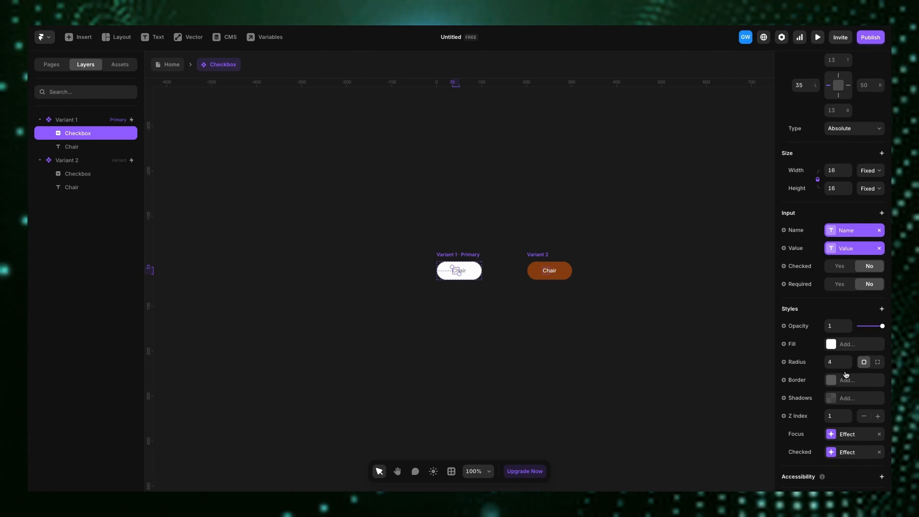
scroll(857, 415, down, 2)
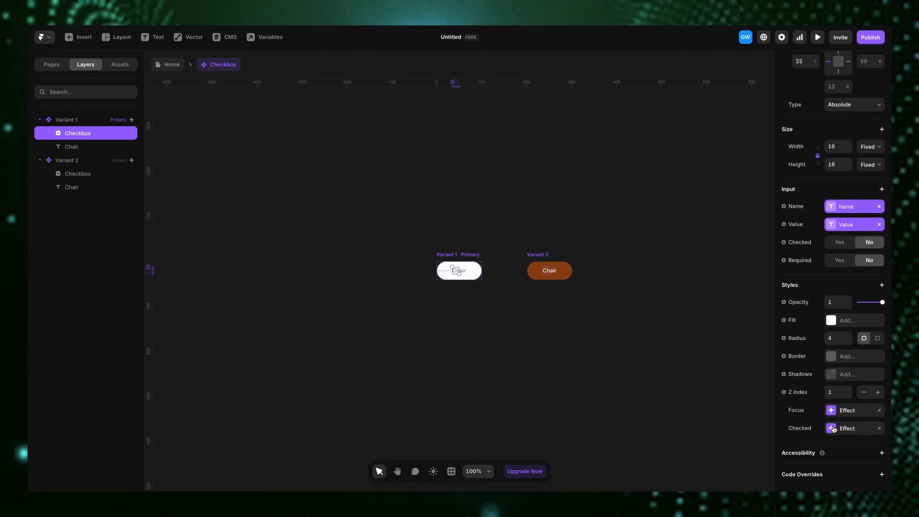
click(833, 429)
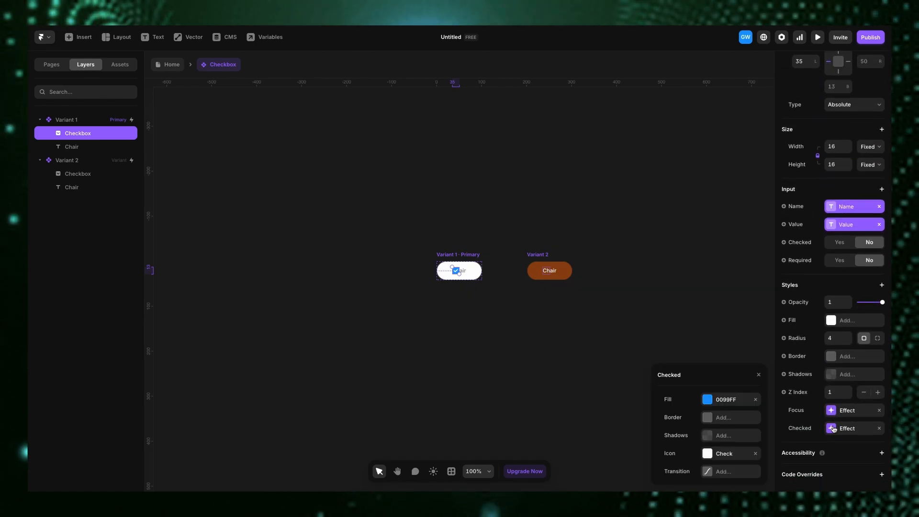
click(756, 399)
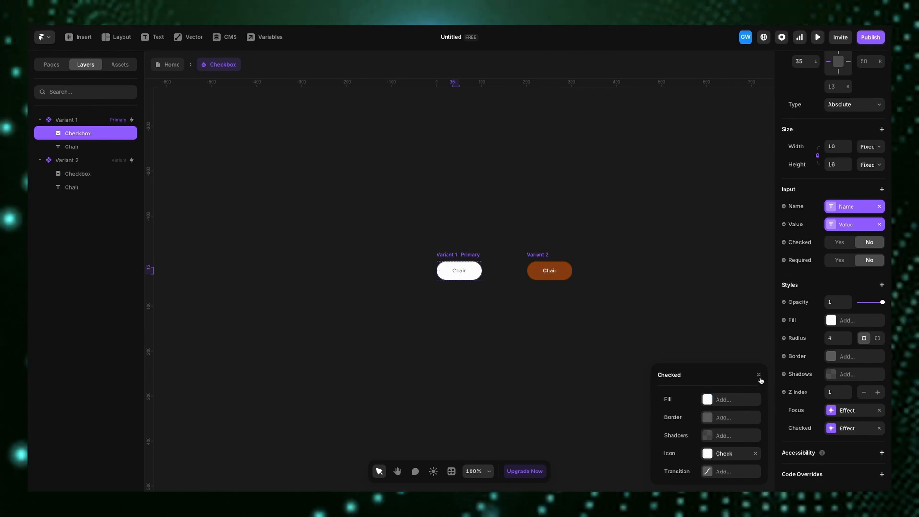
click(879, 411)
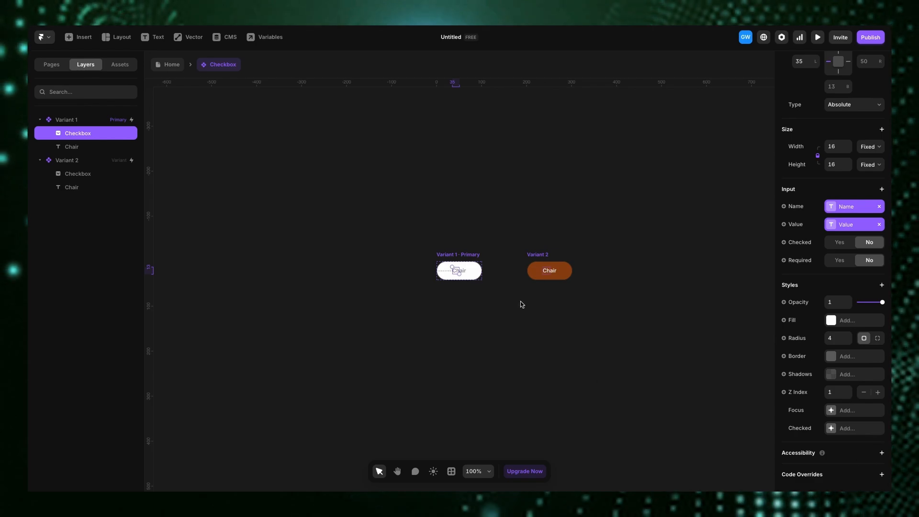
click(173, 65)
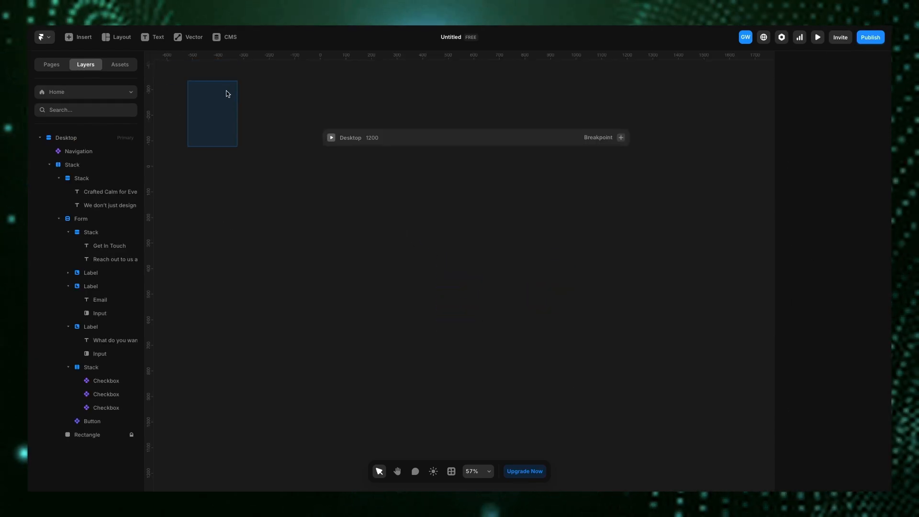
- Preview the page again and toggle the Chair, Table and sofa pills to test the updated checkboxes
click(335, 139)
click(332, 137)
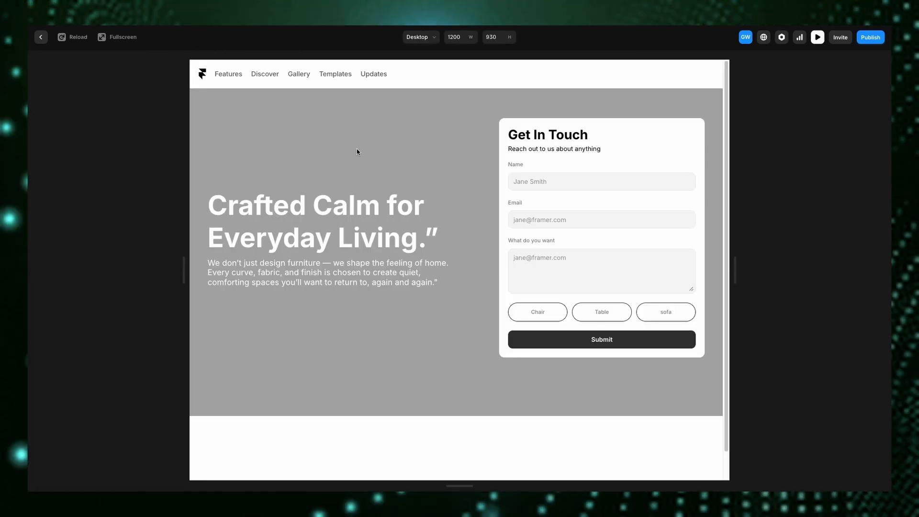
click(663, 314)
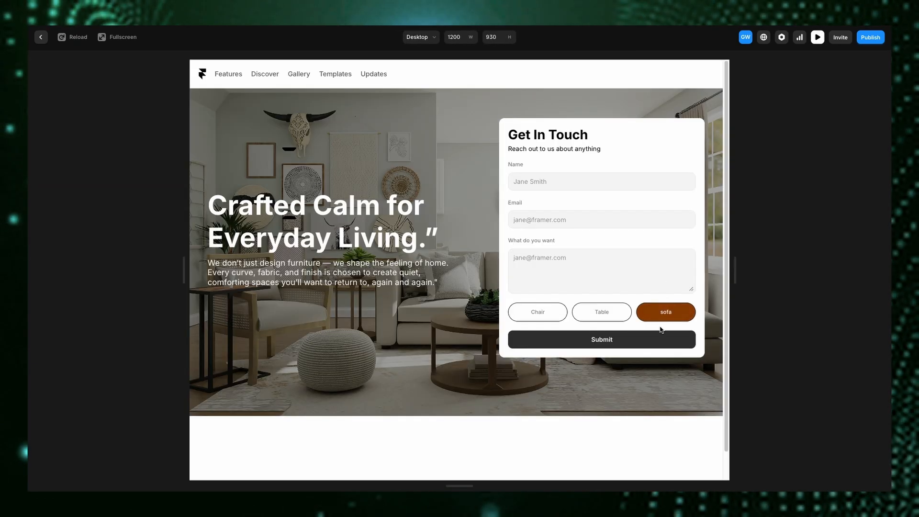
click(604, 317)
click(549, 317)
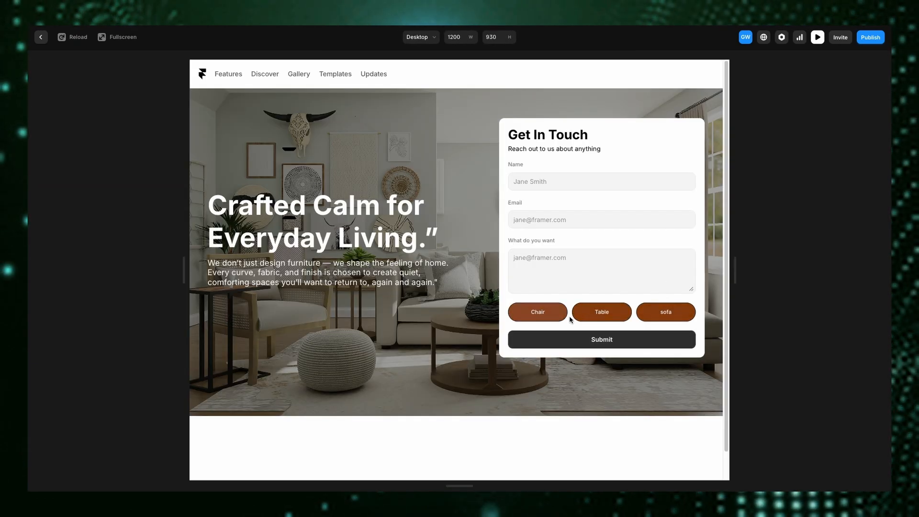
click(539, 314)
click(602, 314)
click(663, 314)
click(602, 314)
click(541, 314)
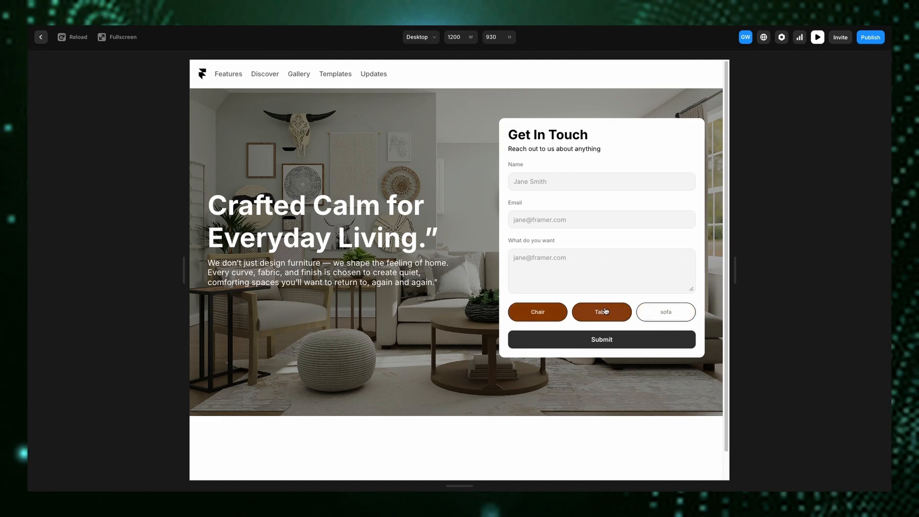
click(602, 312)
click(666, 312)
click(602, 312)
click(545, 313)
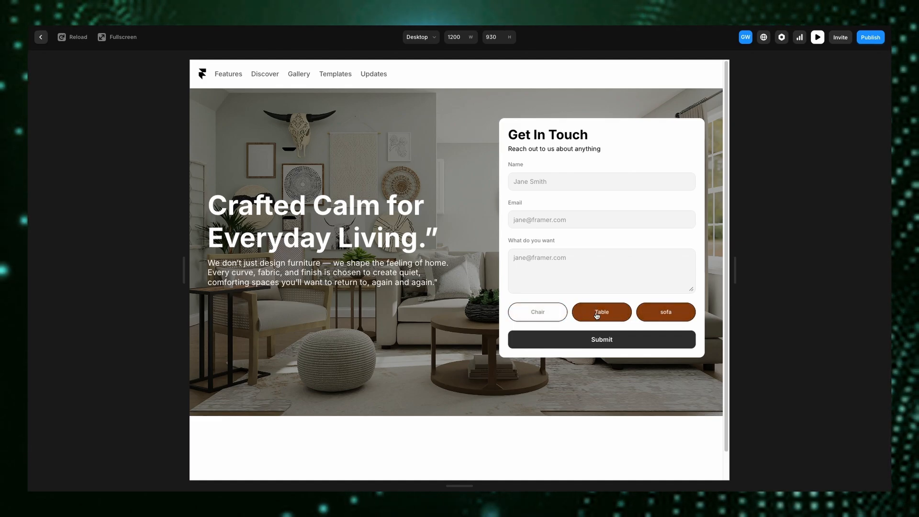
click(601, 312)
click(664, 312)
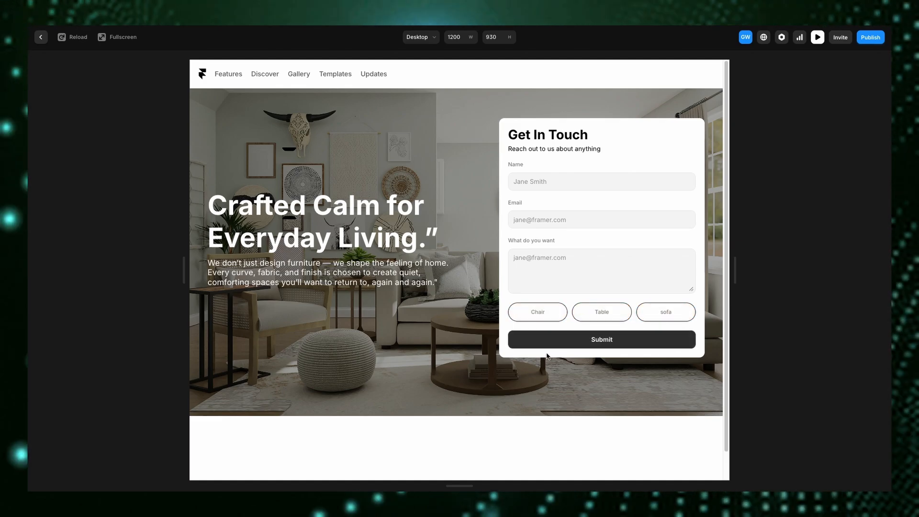